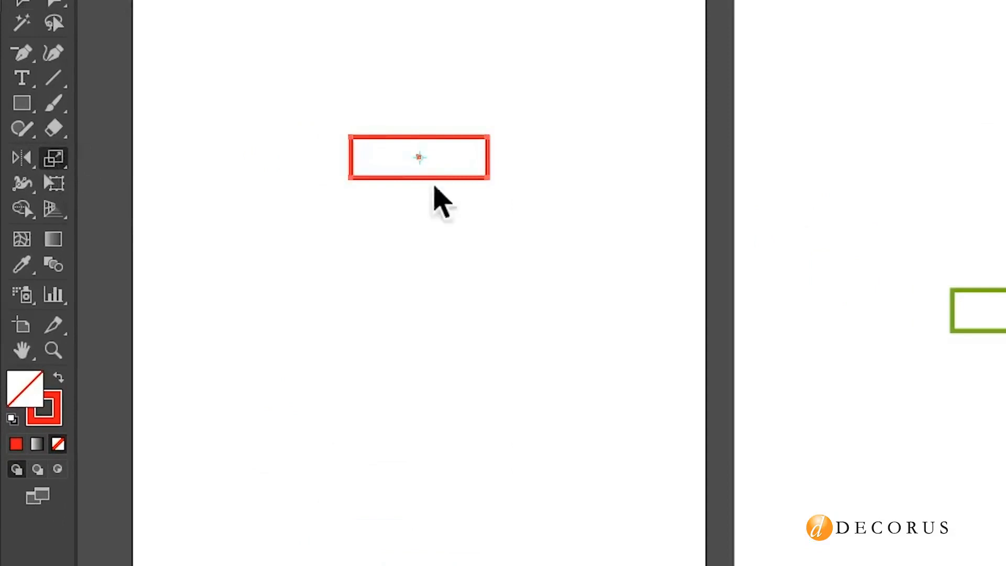
Step: Create a copy of the red rectangle scaled uniformly to 110% about its center
left_click_drag(1005, 157, 797, 33)
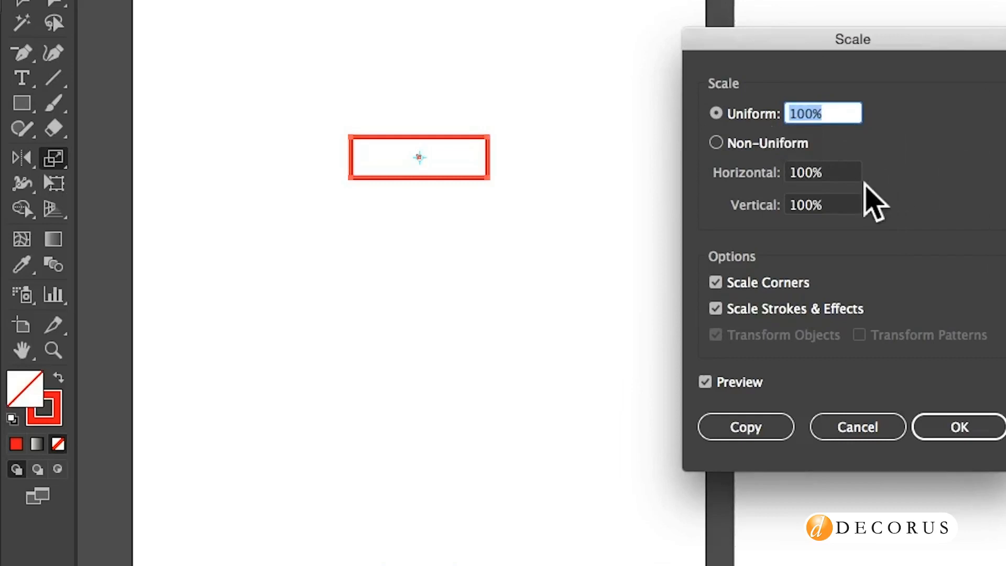
type("110")
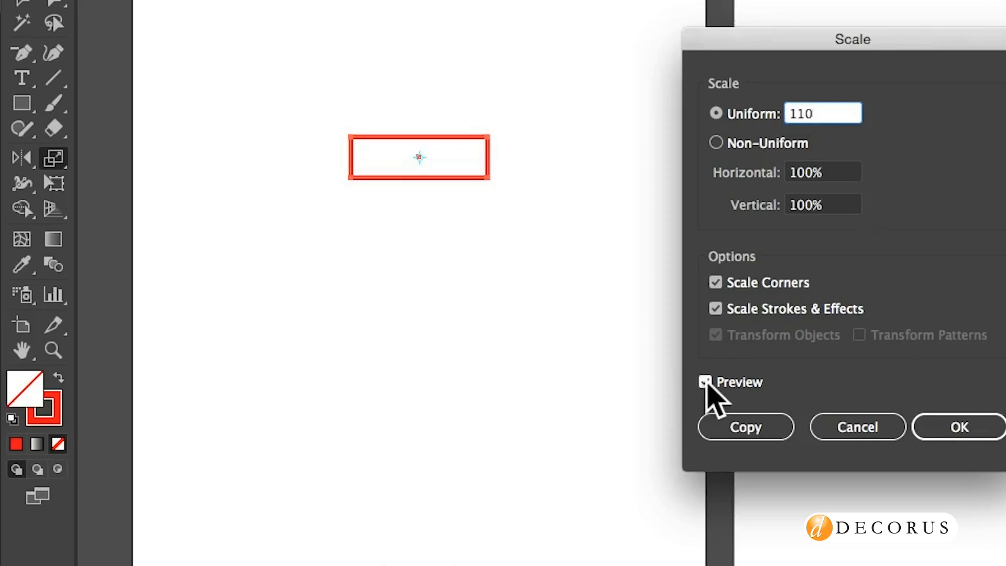
left_click(706, 383)
left_click(707, 383)
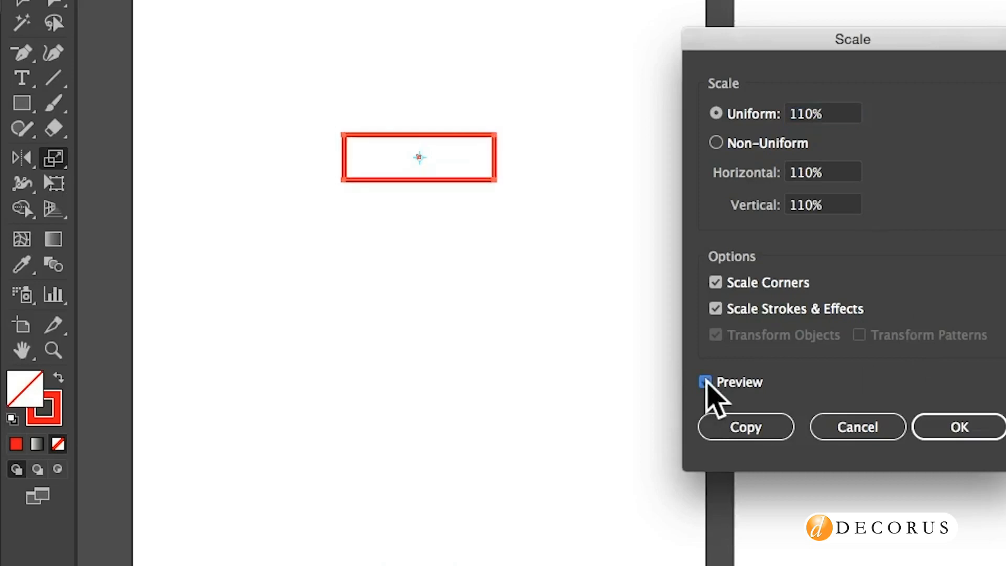
left_click(724, 425)
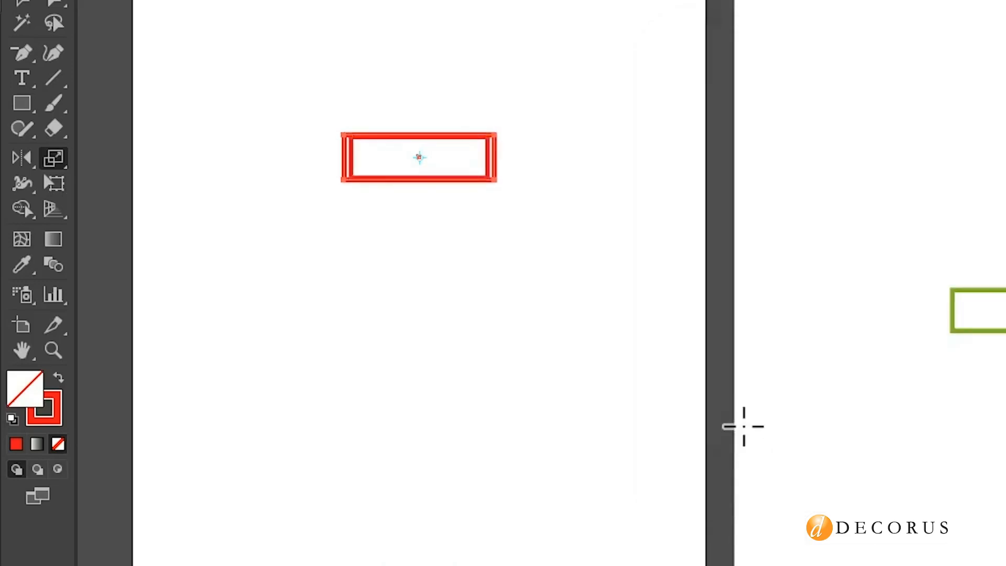
Step: Repeat the 110% copy transformation nine times to nest progressively larger red frames around the original rectangle
key("ctrl")
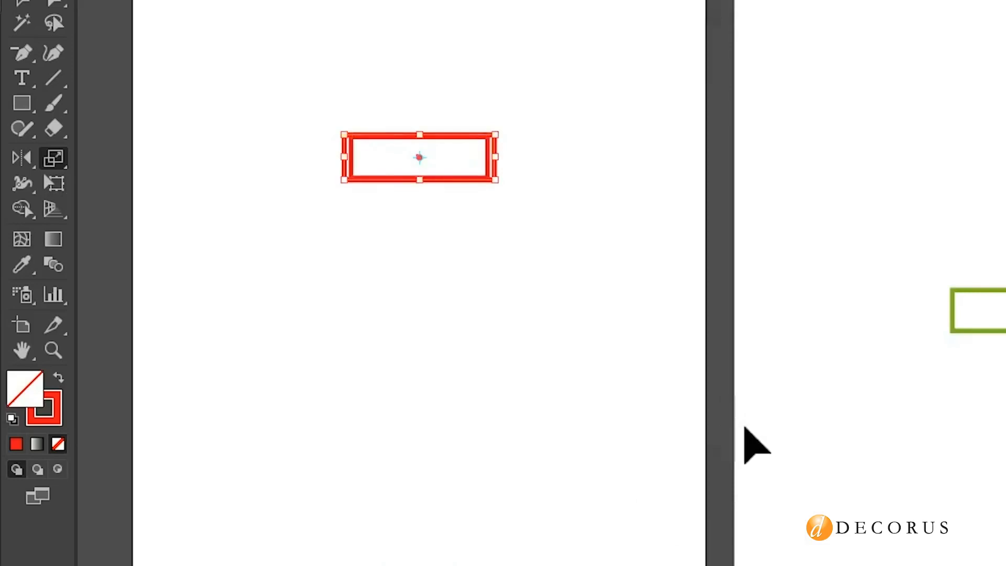
key("ctrl+d")
key("ctrl+d")
key("ctrl+d")
key("ctrl+d")
key("ctrl+d")
key("ctrl+d")
key("ctrl+d")
key("ctrl+d")
key("ctrl+d")
key("ctrl+d")
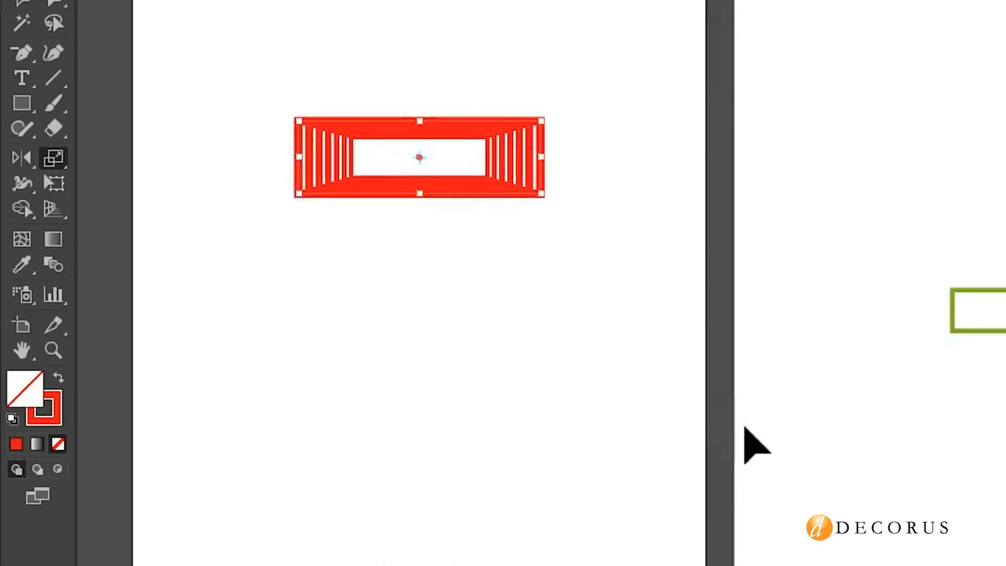
key("ctrl+d")
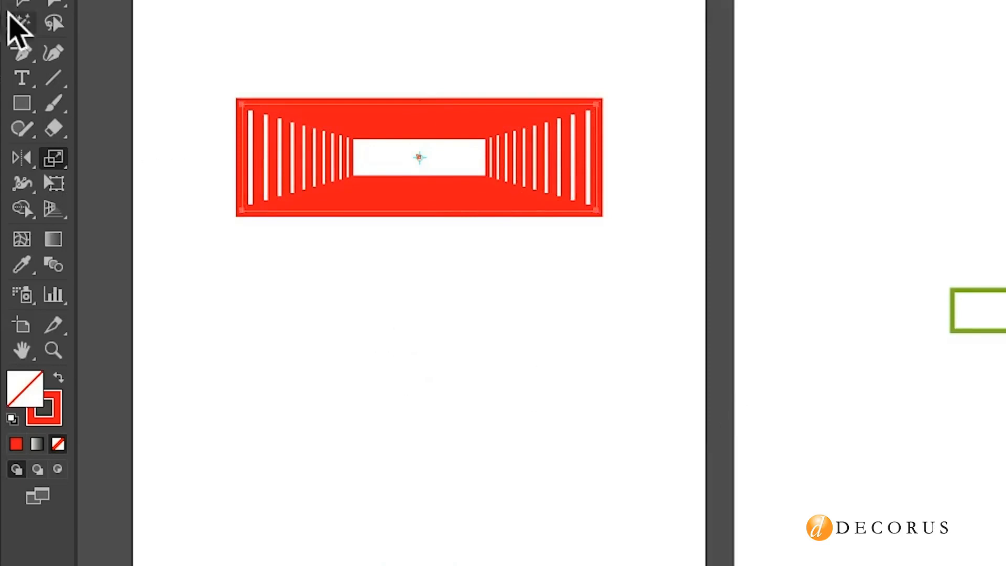
Step: Create a copy of the blue square scaled uniformly to 130%, with the scaling origin at the middle of its bottom edge
left_click(21, 3)
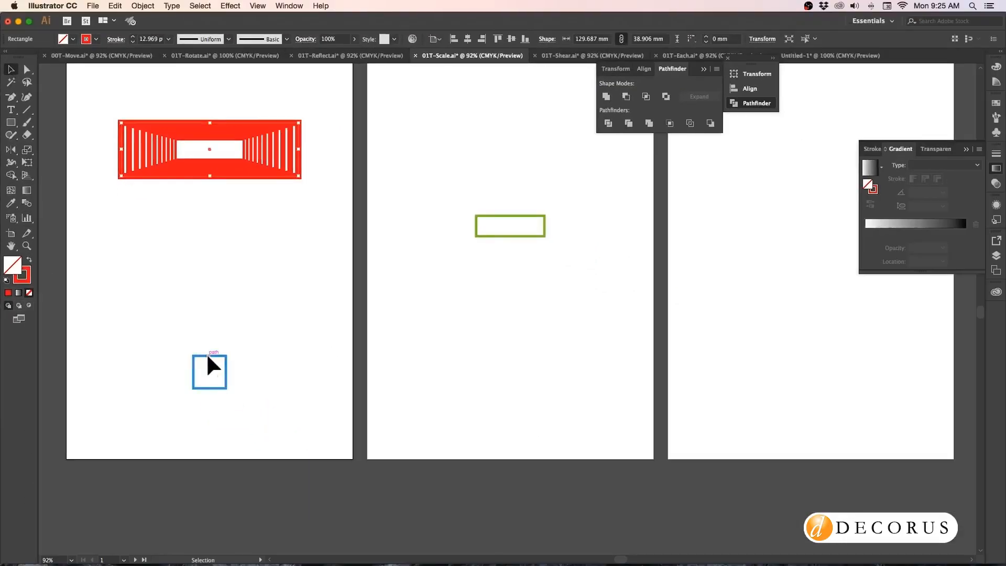
left_click(243, 391)
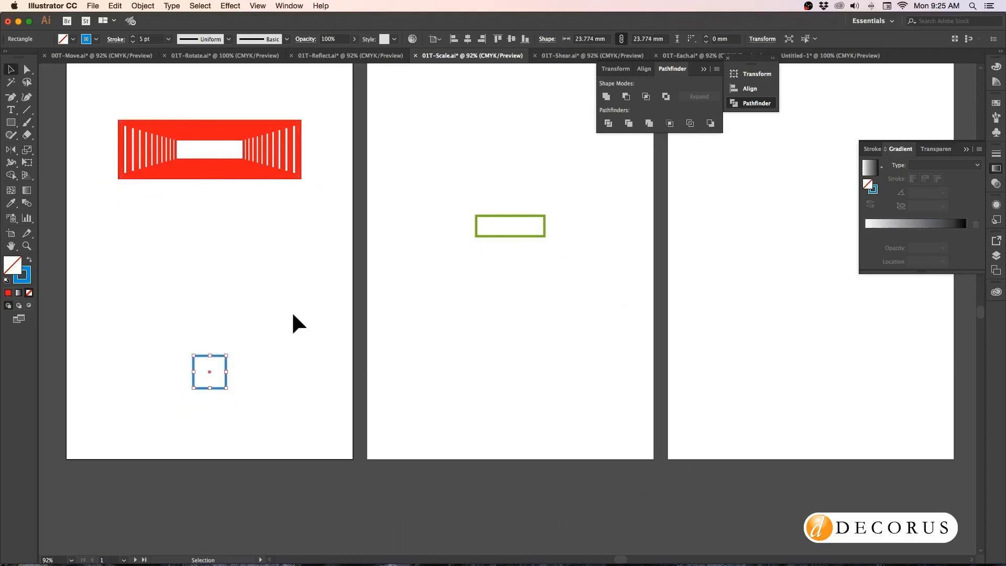
left_click(26, 150)
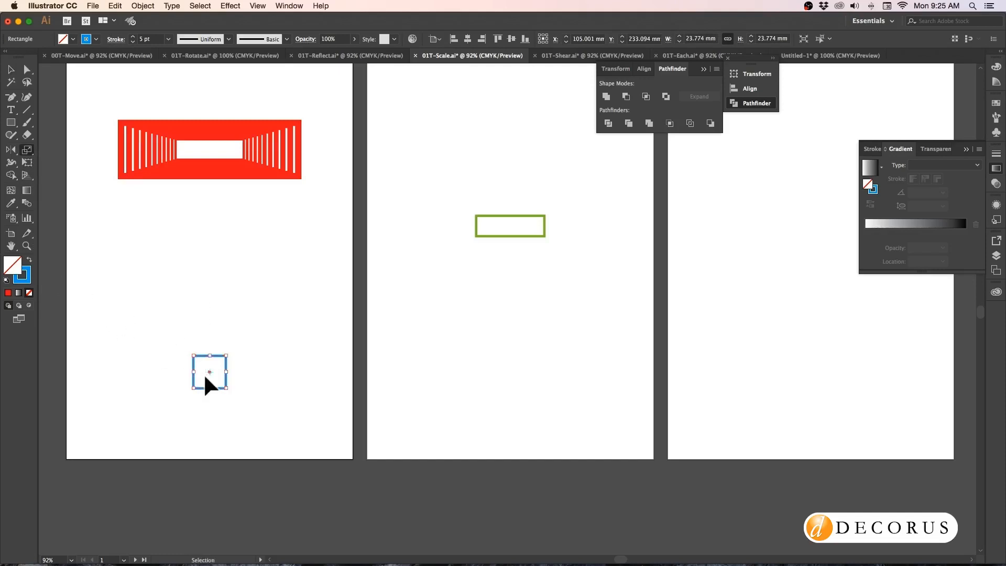
key("super+1")
key("super+equal")
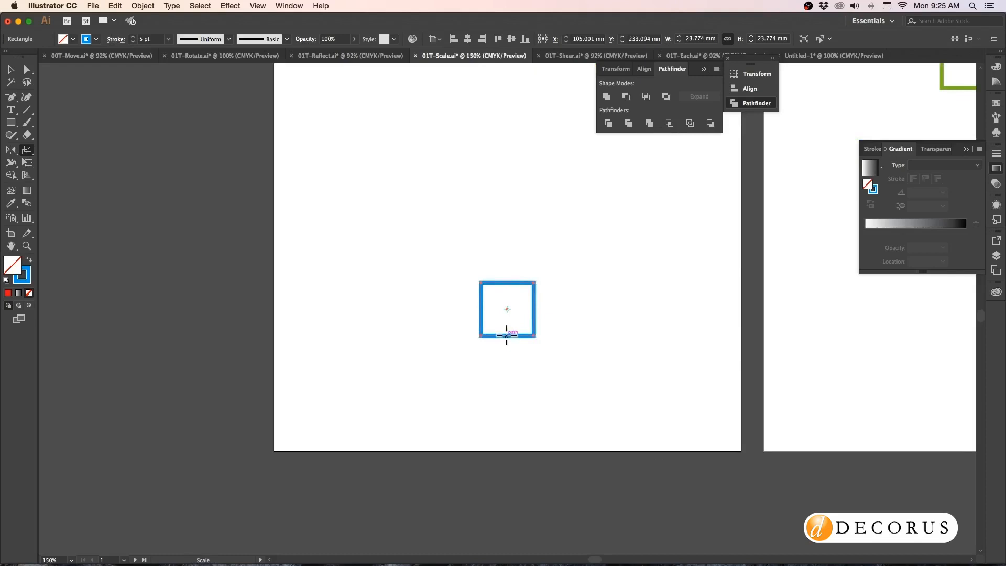
left_click(506, 336, "alt")
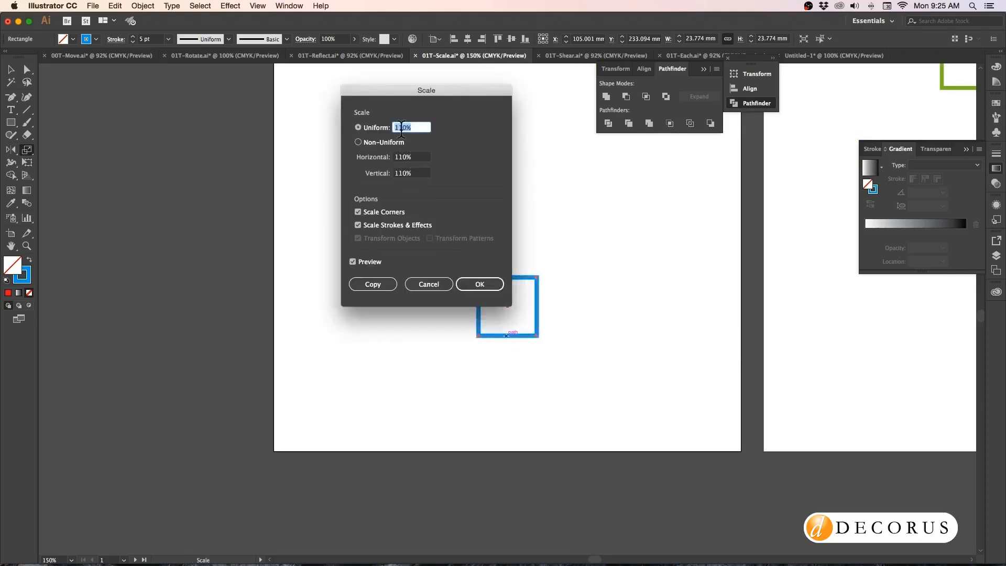
left_click(401, 127)
type("3")
left_click_drag(400, 90, 224, 105)
left_click(176, 280)
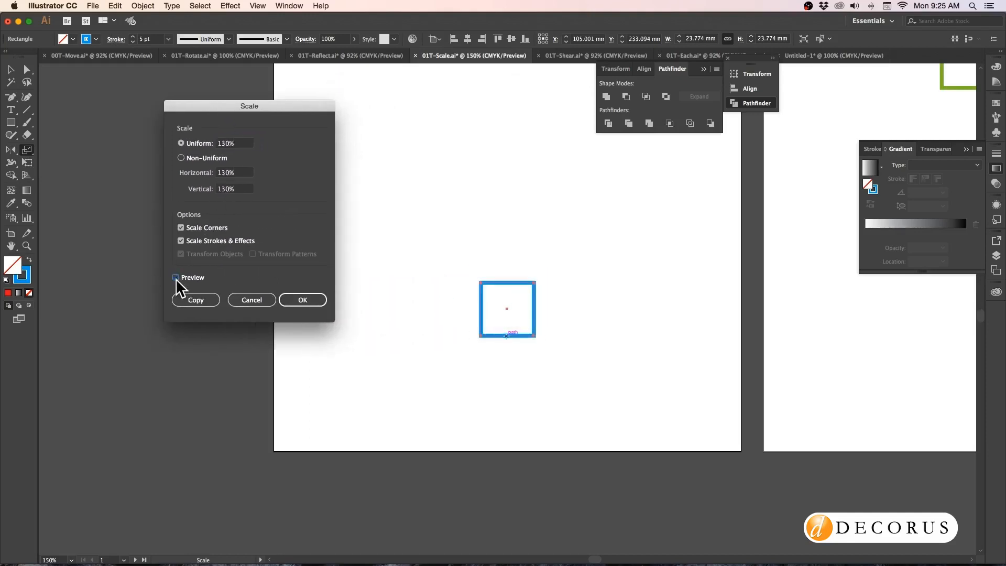
left_click(176, 280)
left_click(198, 301)
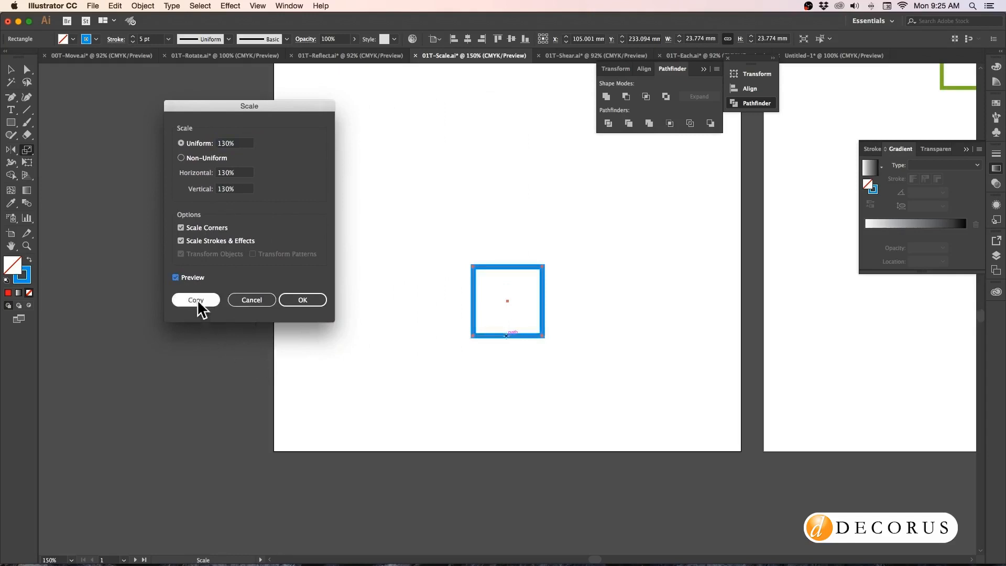
Step: Repeat the 130% copy six times to nest blue frames on a shared base, and delete the outermost one that reaches the red figure
key("super+d")
key("super+d")
key("super+d")
key("super+d")
key("super+d")
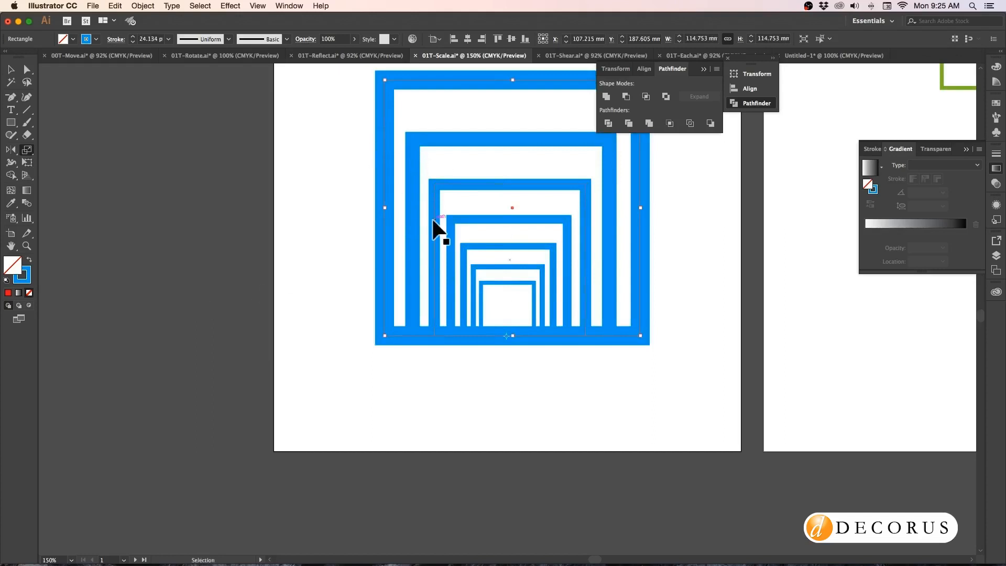
key("super+1")
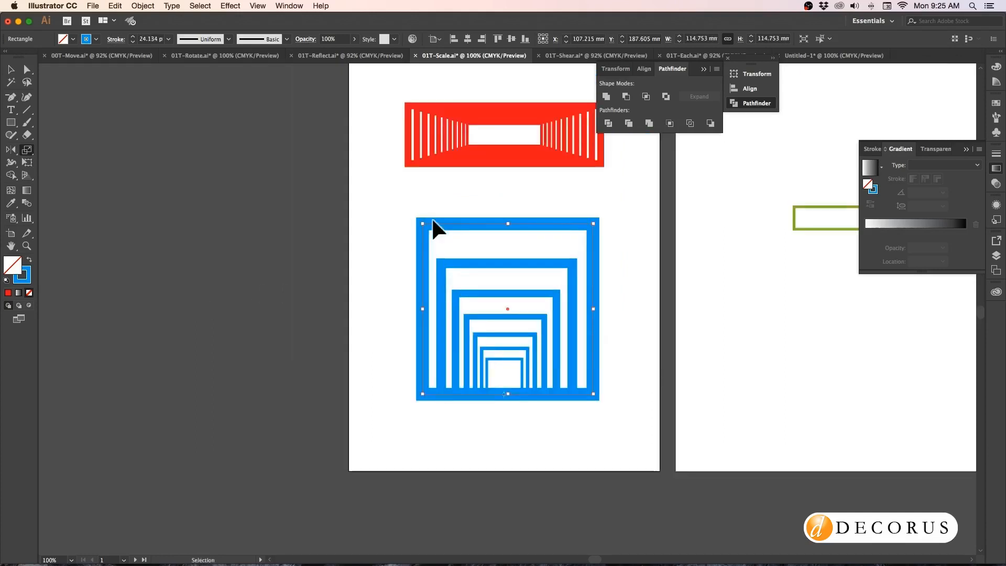
key("super+d")
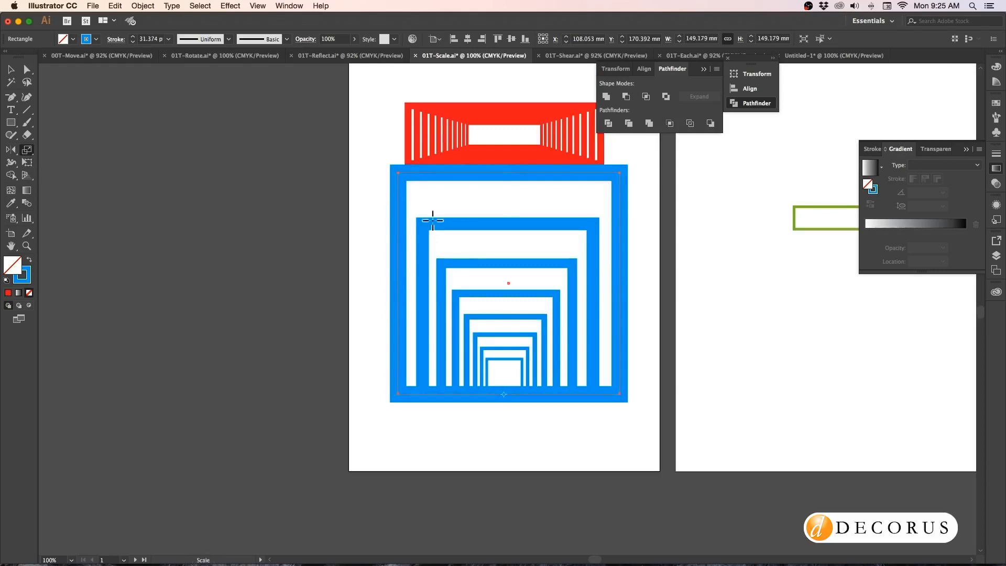
key("Delete")
Step: Create a non-uniformly scaled copy of the green rectangle at 95% horizontal and 105% vertical about its center
scroll(433, 220, "right", 10)
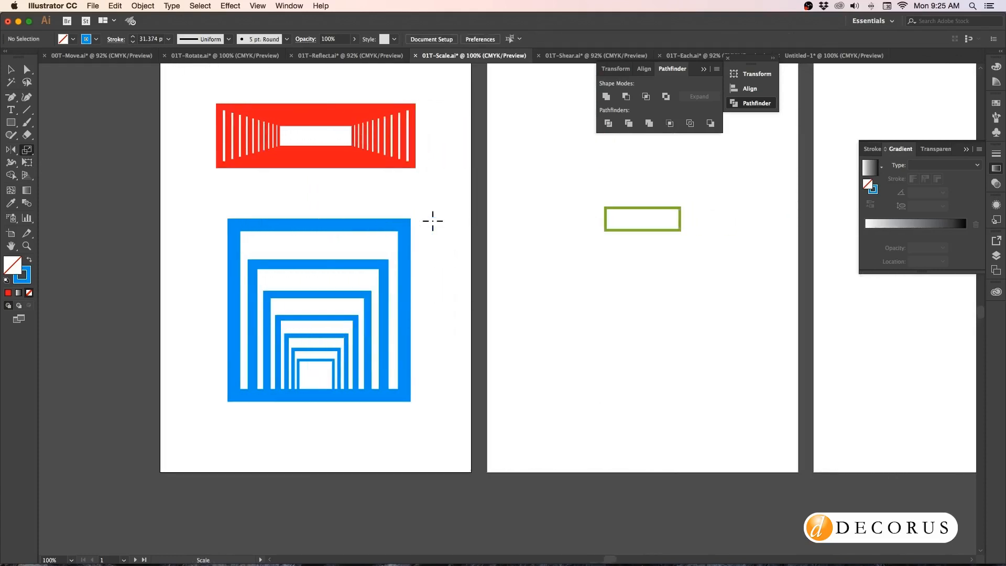
scroll(433, 220, "up", 2)
scroll(433, 220, "right", 2)
scroll(433, 221, "right", 1)
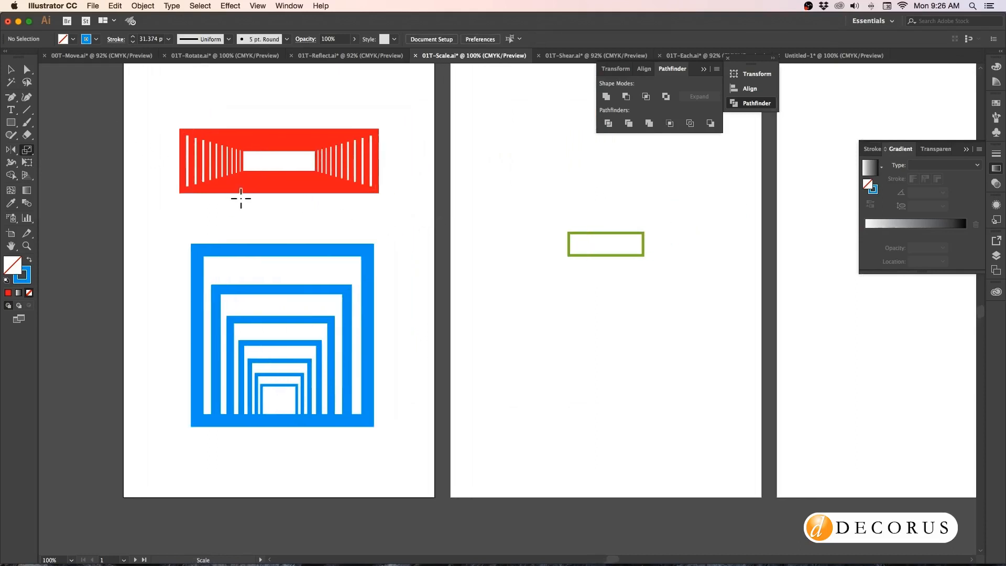
scroll(315, 218, "right", 5)
scroll(293, 220, "right", 5)
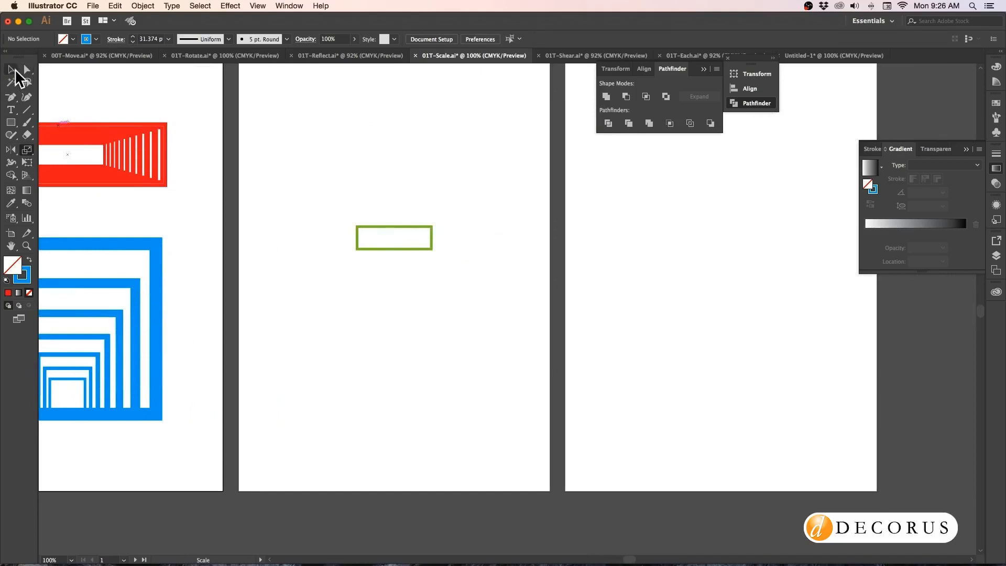
left_click(11, 69)
left_click(376, 227)
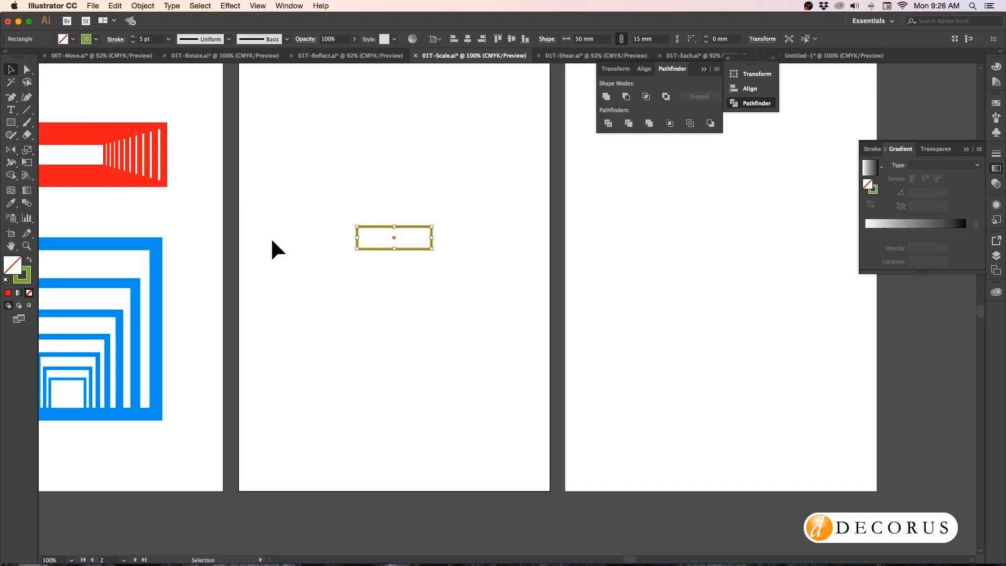
left_click(26, 149)
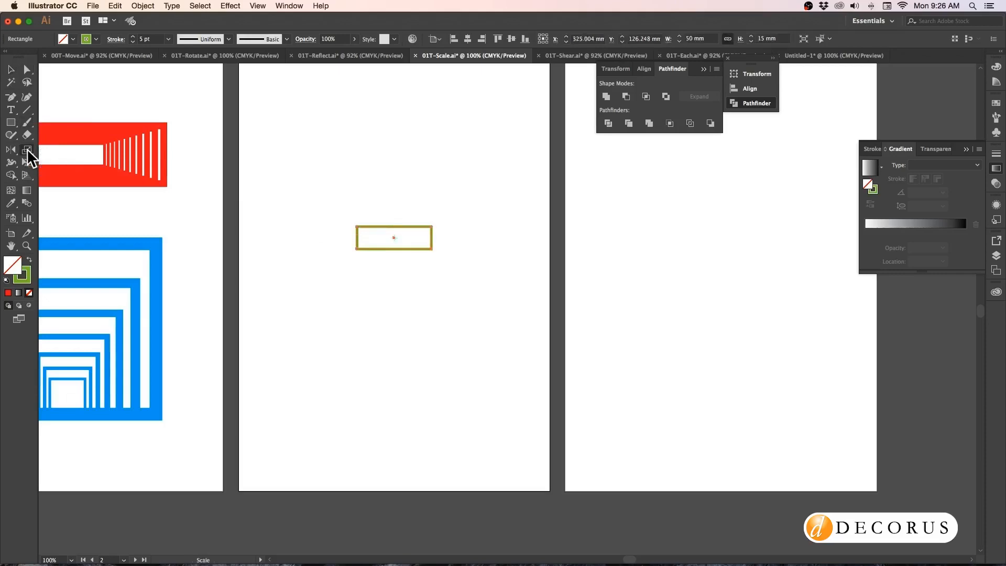
double_click(27, 150)
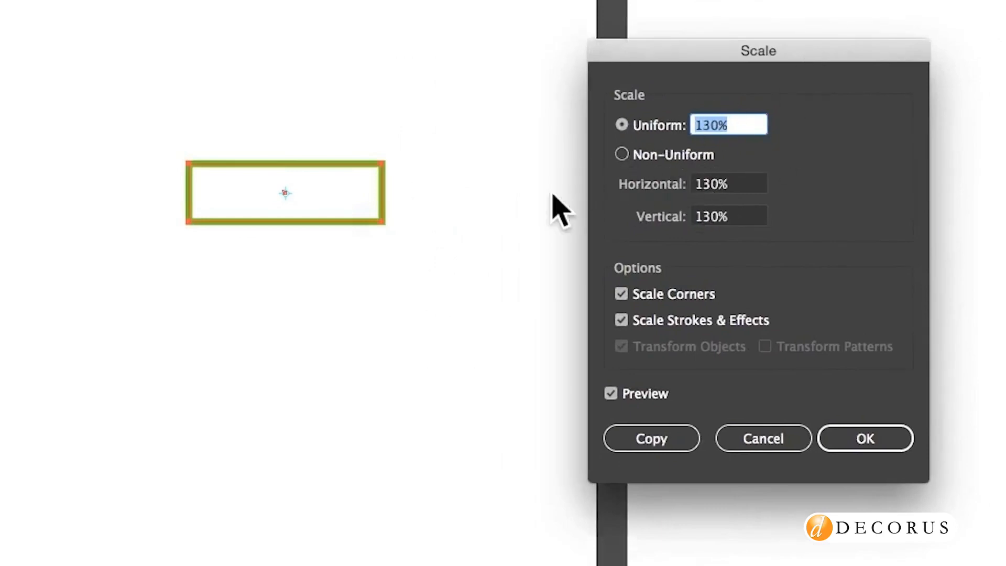
left_click(622, 155)
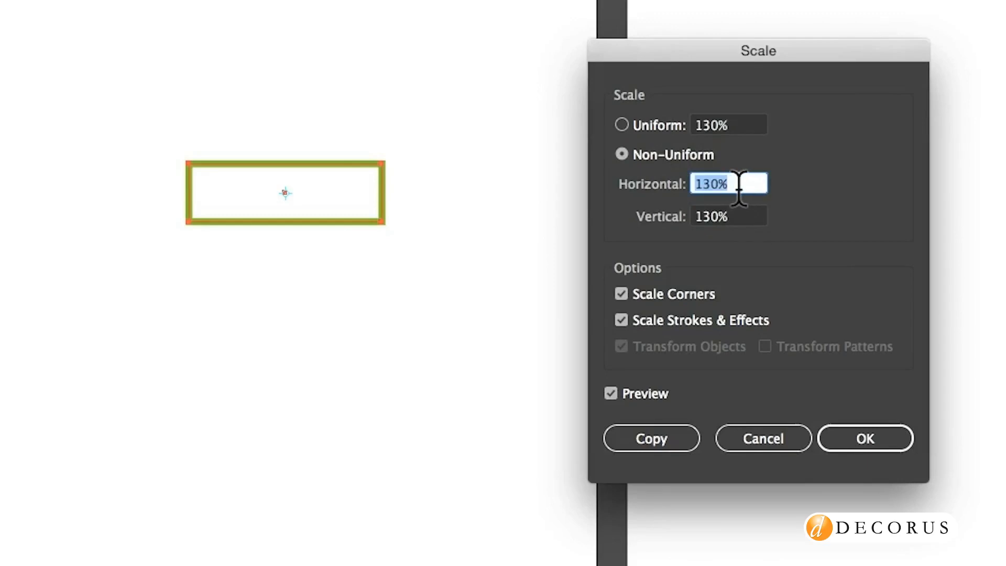
type("95")
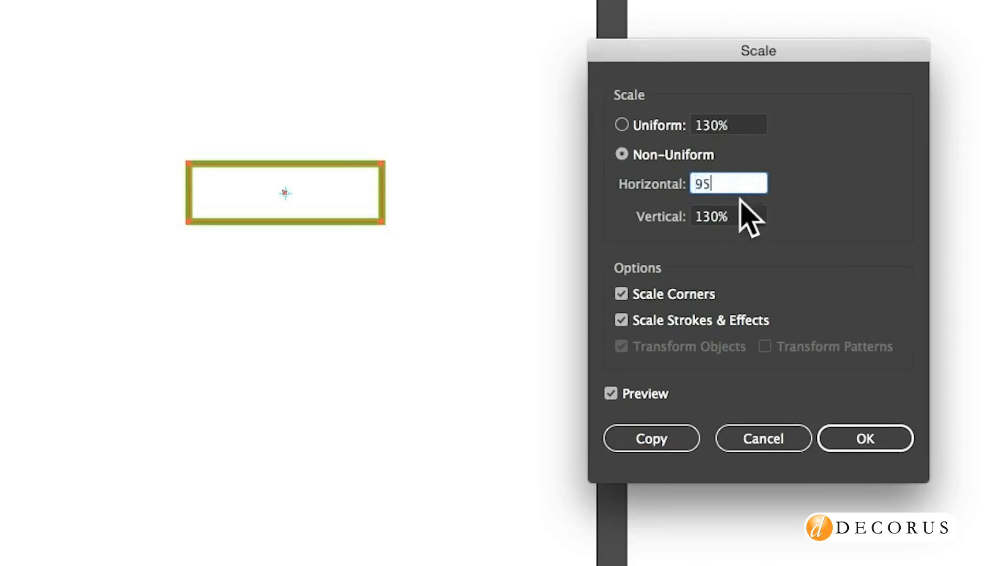
key("Tab")
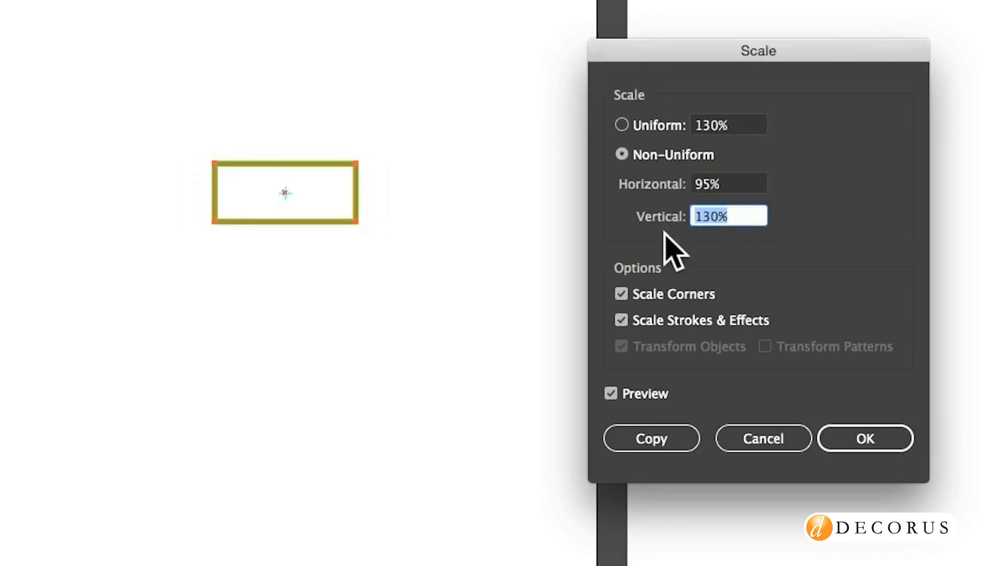
type("105")
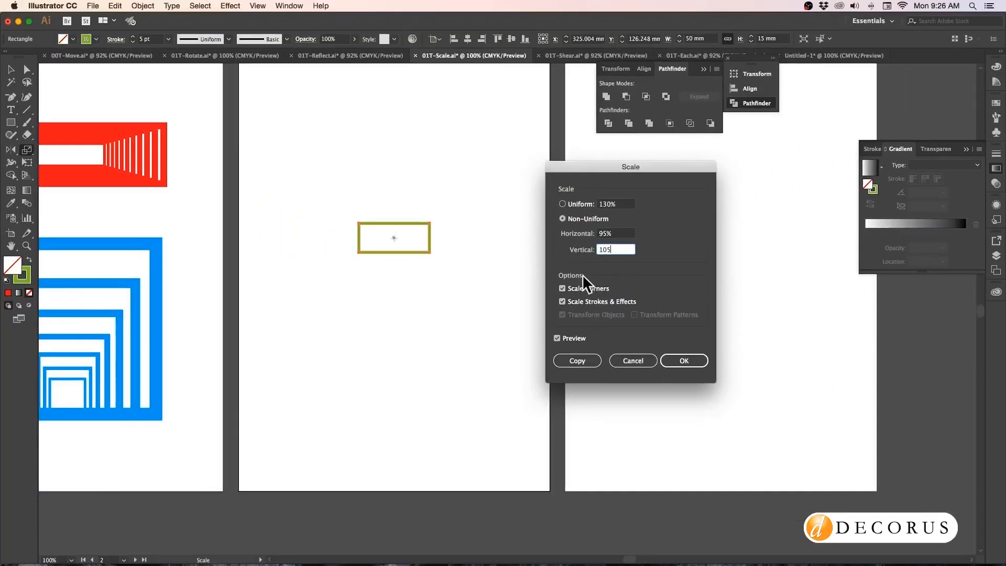
left_click(557, 338)
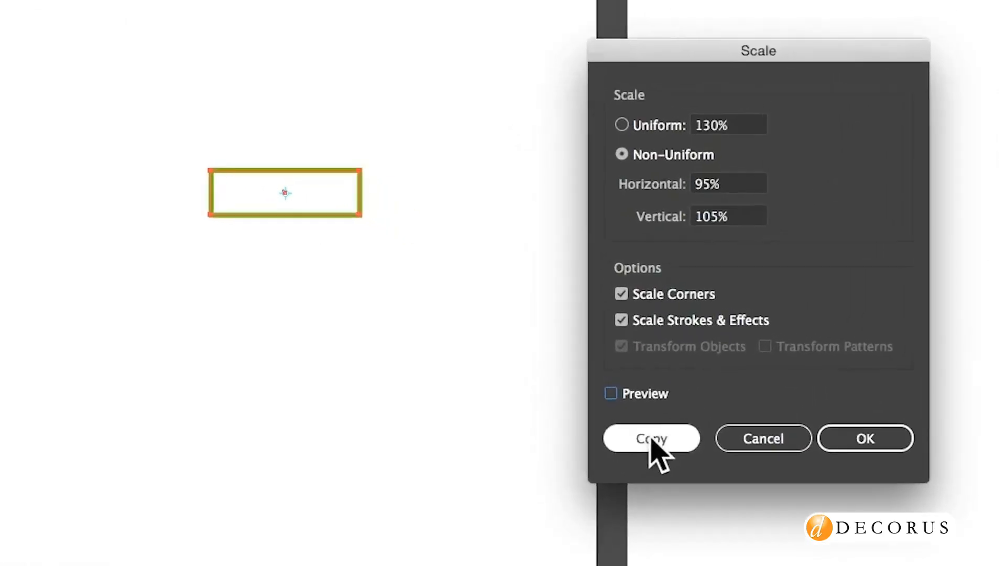
left_click(651, 440)
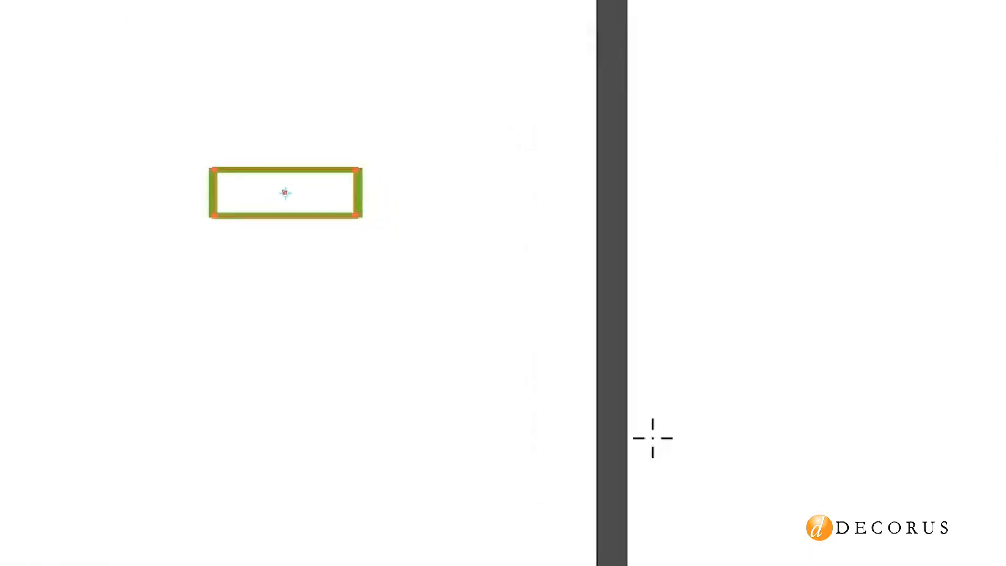
Step: Repeat the non-uniform copy of the green rectangle until the newest one is about 6 mm wide and 111 mm tall
key("ctrl+d")
key("ctrl+d")
key("ctrl+d")
key("ctrl+d")
key("ctrl+d")
key("ctrl+d")
key("ctrl+d")
key("ctrl+d")
key("ctrl+d")
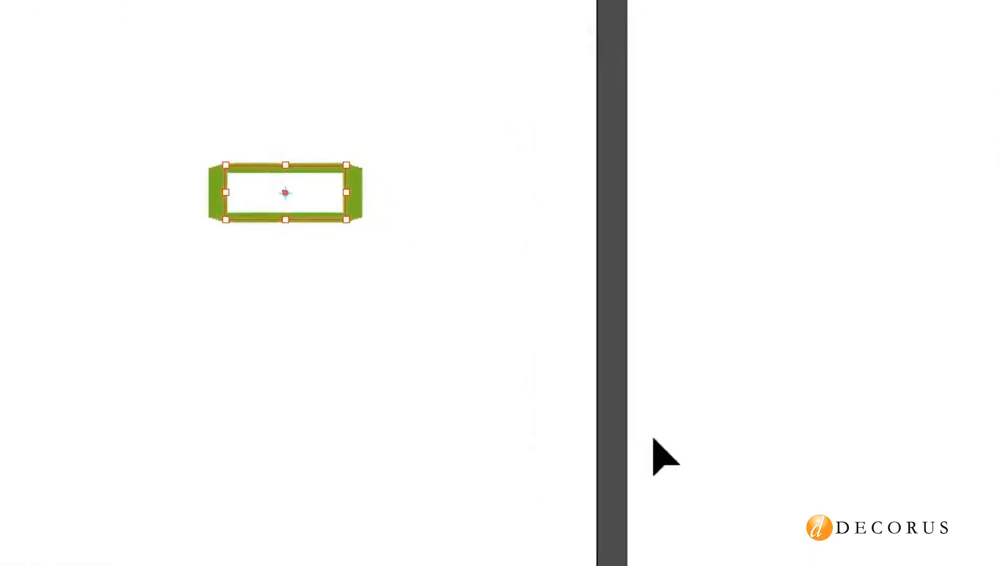
key("ctrl+d")
key("ctrl+d")
key("ctrl+d")
key("ctrl+d")
key("ctrl+d")
key("ctrl+d")
key("ctrl+d")
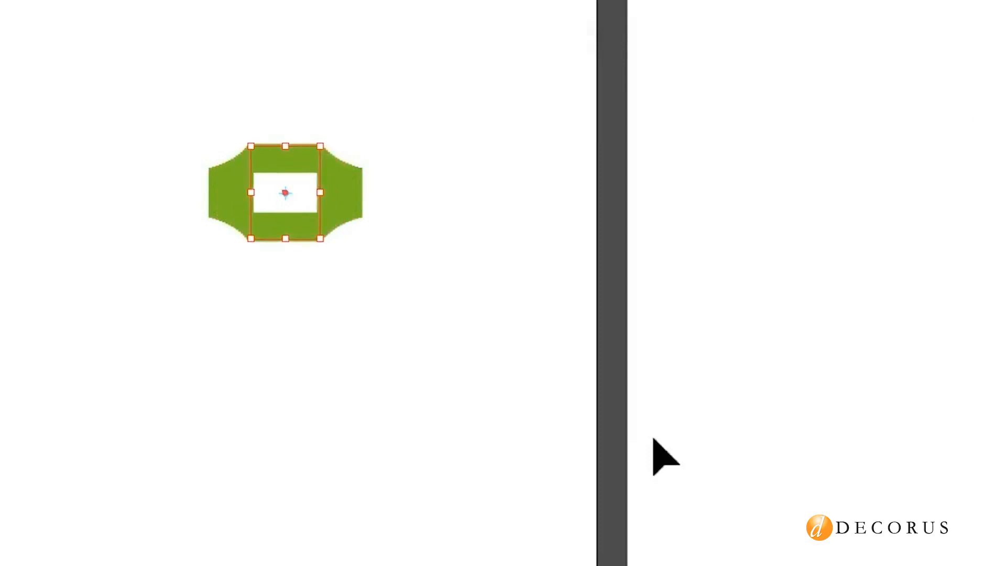
key("ctrl+d")
key("ctrl+d")
key("ctrl+d")
key("ctrl+d")
key("ctrl+d")
key("ctrl+d")
key("ctrl+d")
key("ctrl+d")
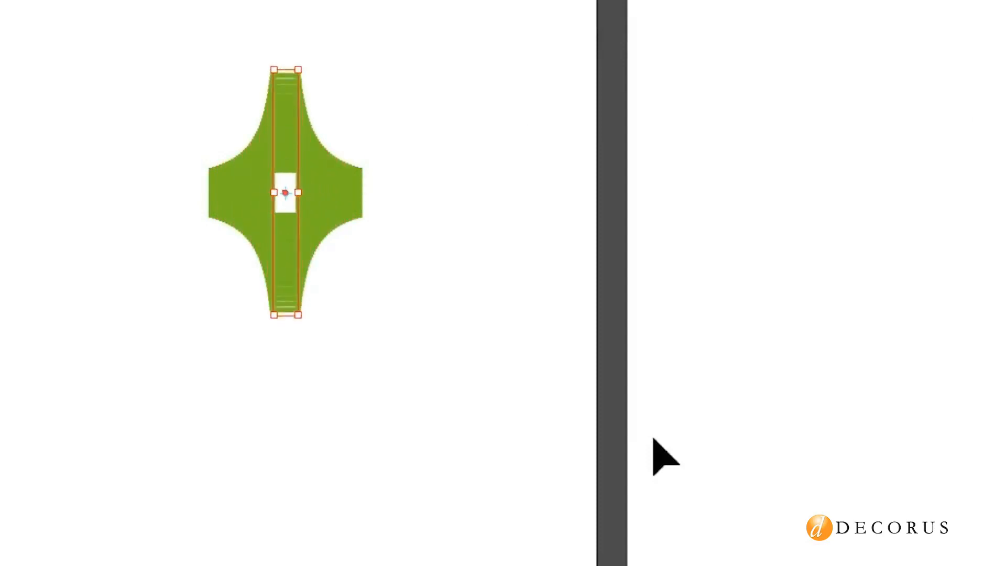
key("ctrl+d")
key("ctrl+d")
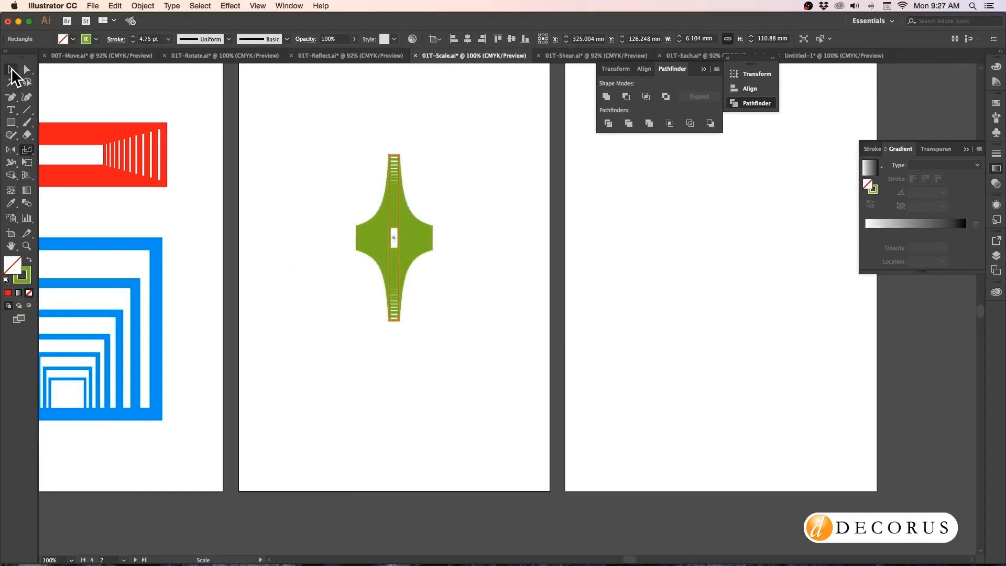
Step: Select all the green rectangles on the second artboard and delete them
left_click(11, 69)
left_click_drag(330, 140, 461, 325)
left_click(460, 326)
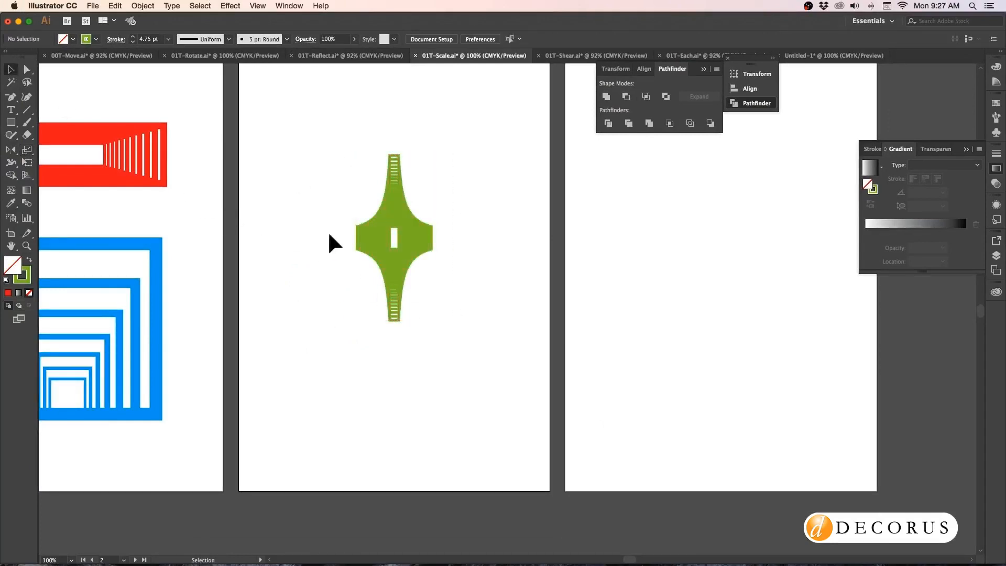
left_click_drag(316, 130, 491, 375)
key("Delete")
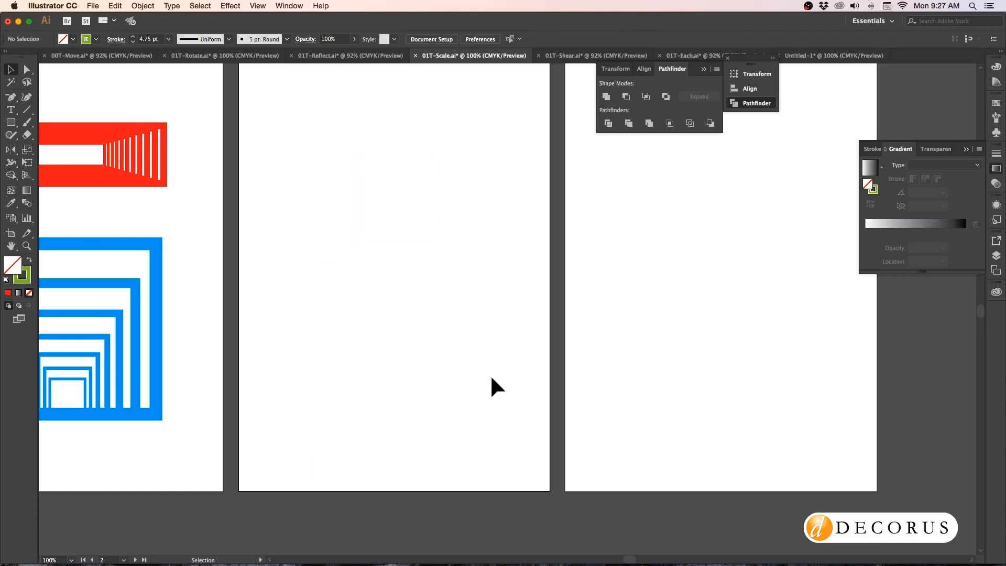
Step: Draw a wide green-stroked rectangle about 129 mm by 13 mm on the upper half of the second artboard
left_click(11, 122)
left_click_drag(313, 225, 505, 248)
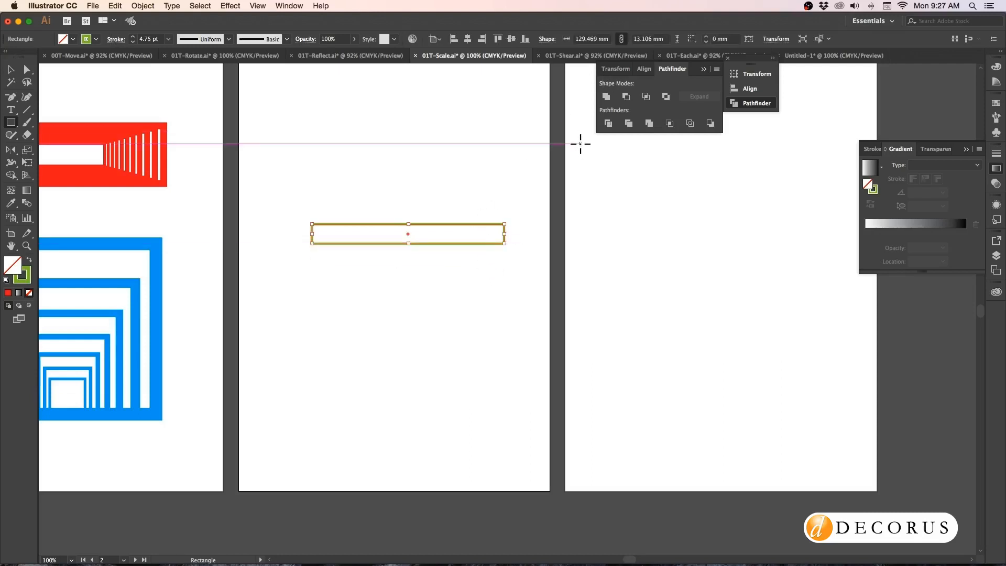
left_click(11, 69)
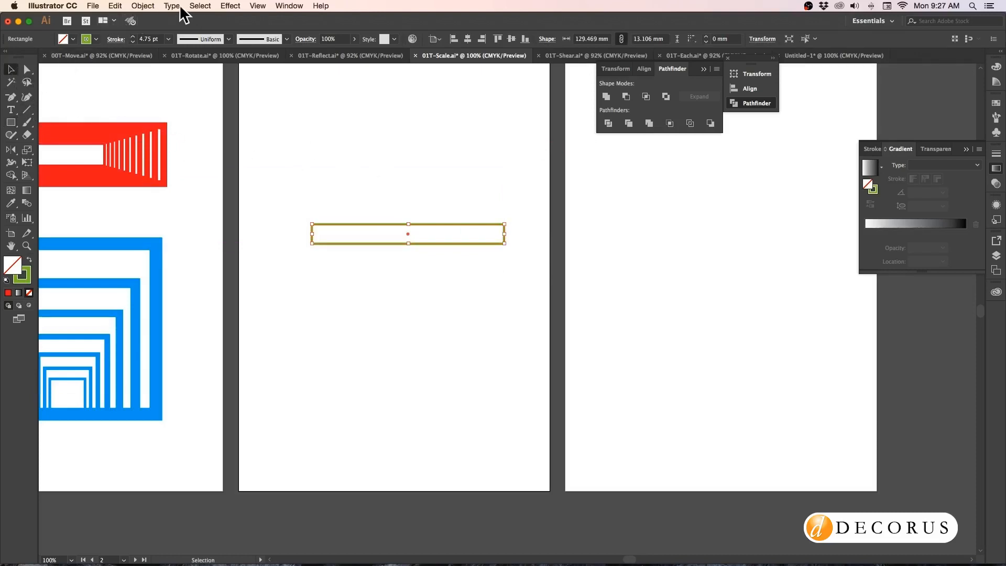
Step: Set up a non-uniform scale of the green rectangle at 90% horizontal and 110% vertical, and preview it
left_click(28, 151)
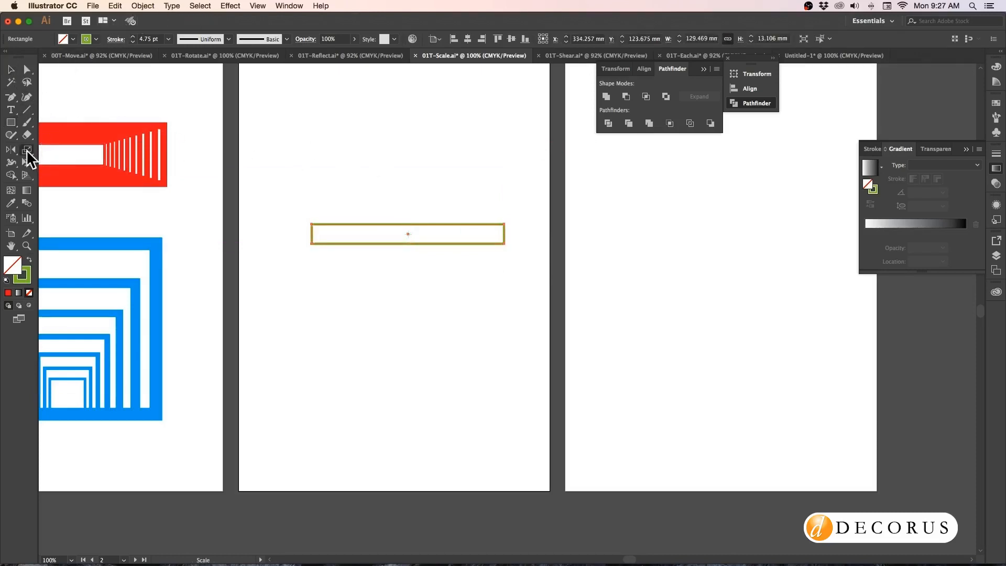
double_click(27, 151)
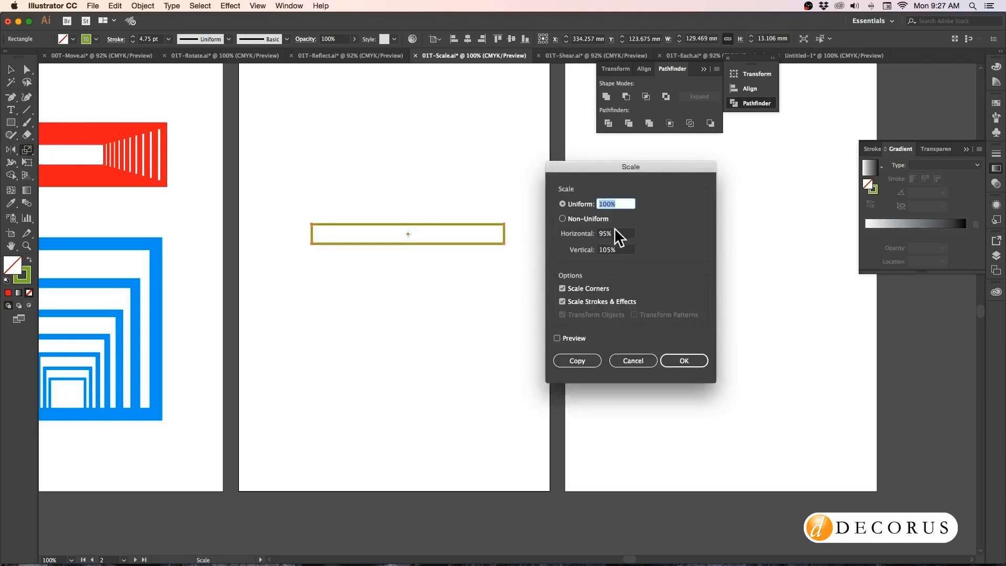
left_click(606, 234)
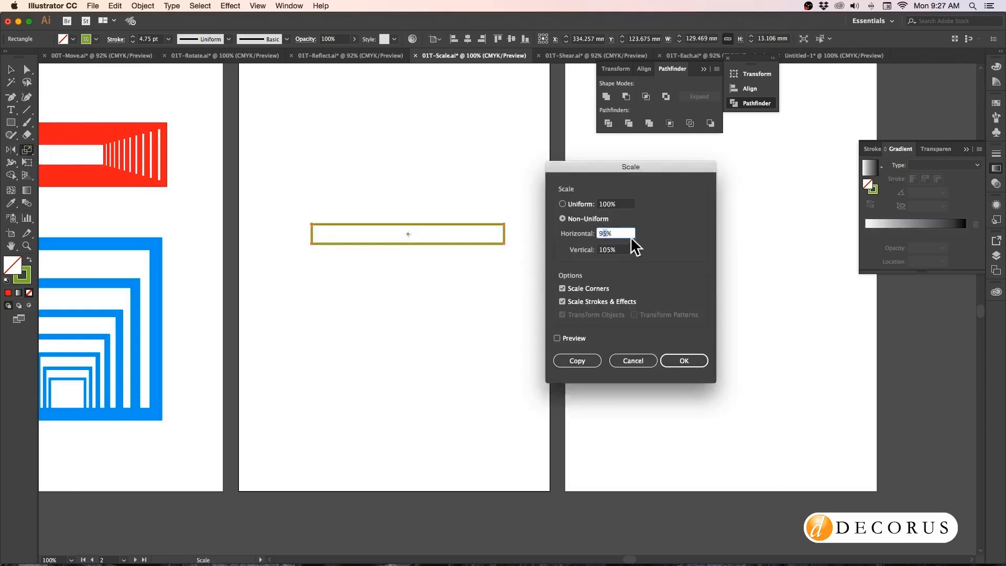
type("90")
left_click(606, 251)
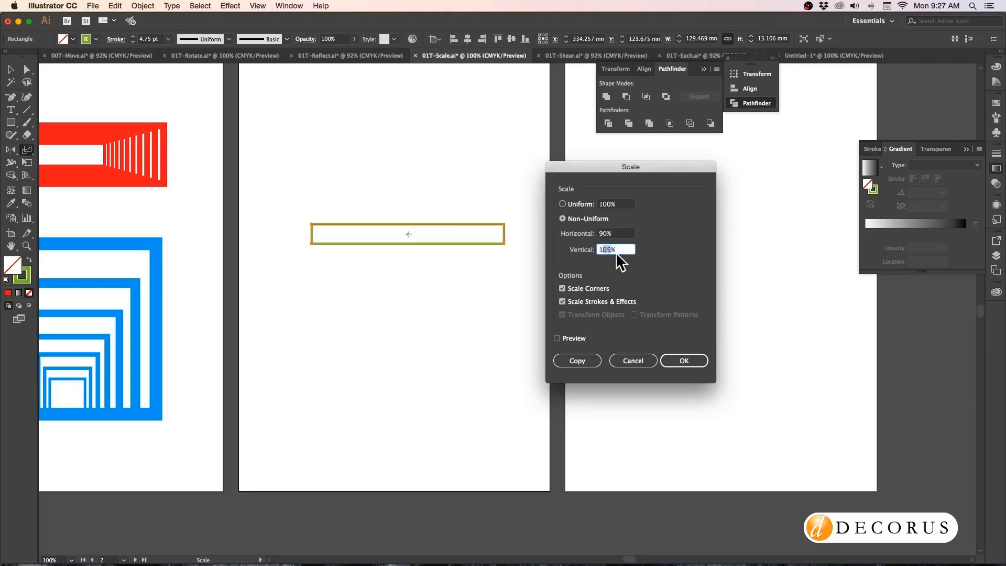
type("11")
left_click(558, 339)
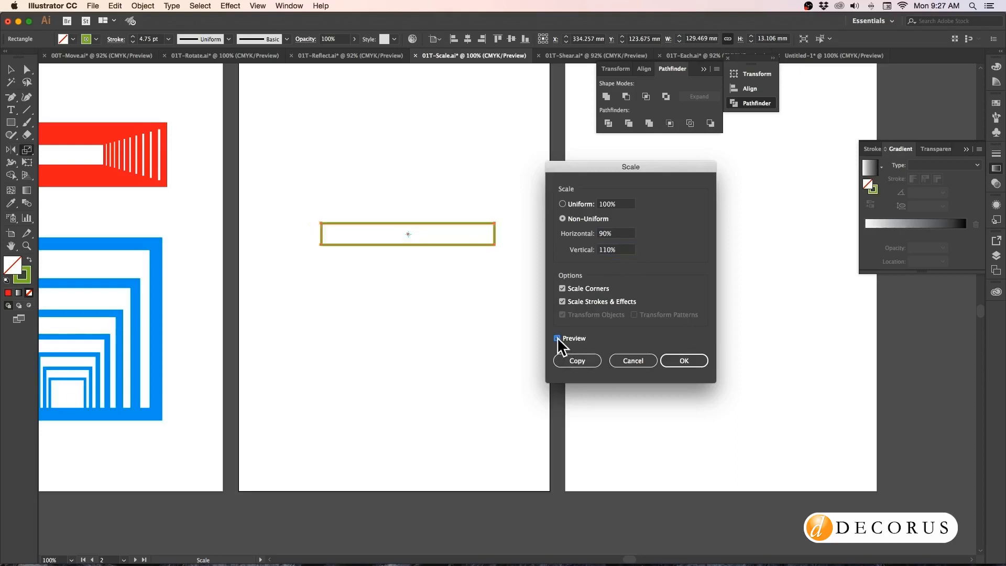
Step: Change the vertical scale to 120%, check the preview, and create the scaled copy of the green rectangle
double_click(609, 250)
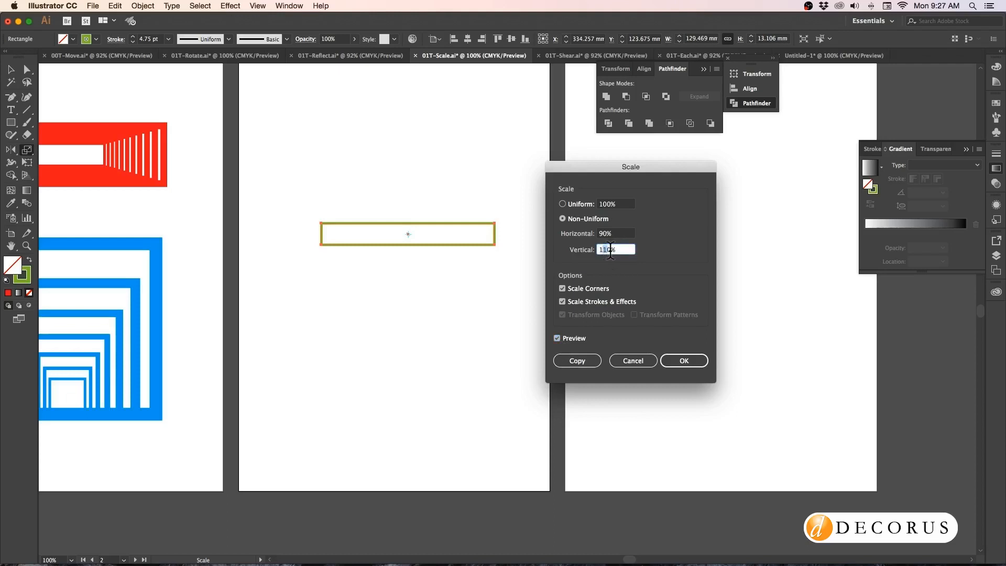
type("120")
left_click(557, 338)
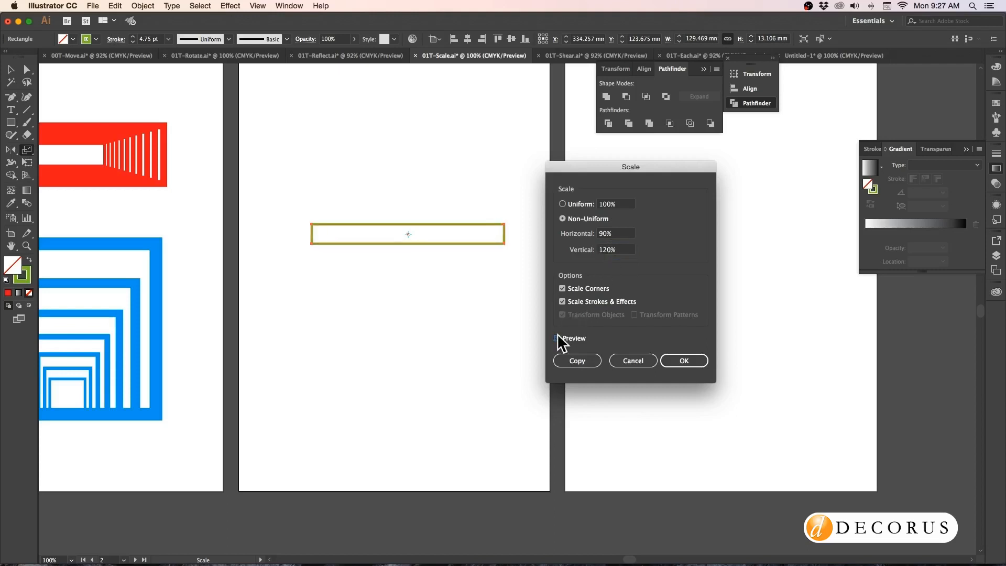
left_click(557, 338)
left_click(575, 360)
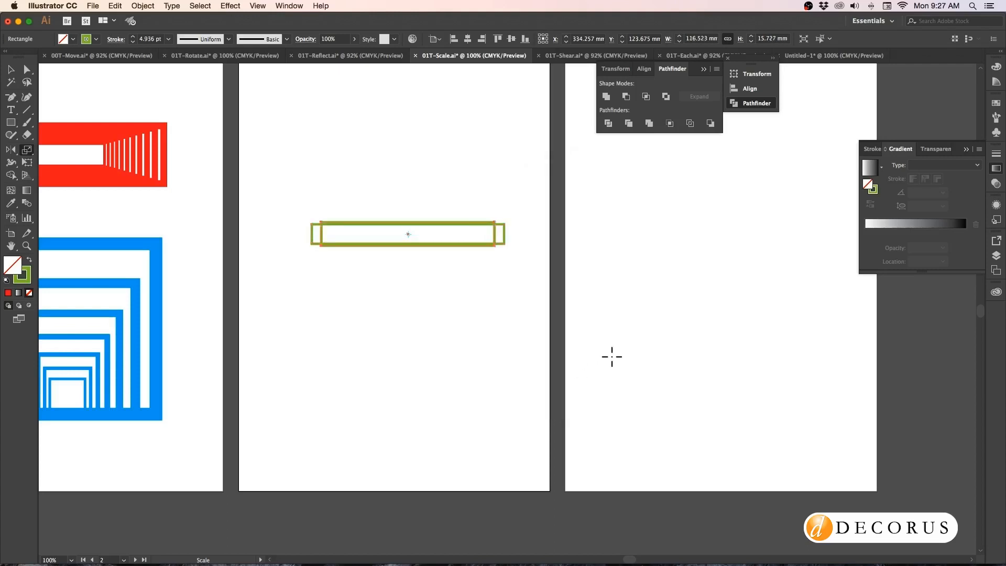
Step: Repeat the scaled copy of the green rectangle until the newest one is about 22 mm wide and 291 mm tall, and deselect it
key("ctrl+d")
key("ctrl+d")
key("ctrl+d")
key("ctrl+d")
key("ctrl+d")
key("ctrl+d")
key("ctrl+d")
key("ctrl+d")
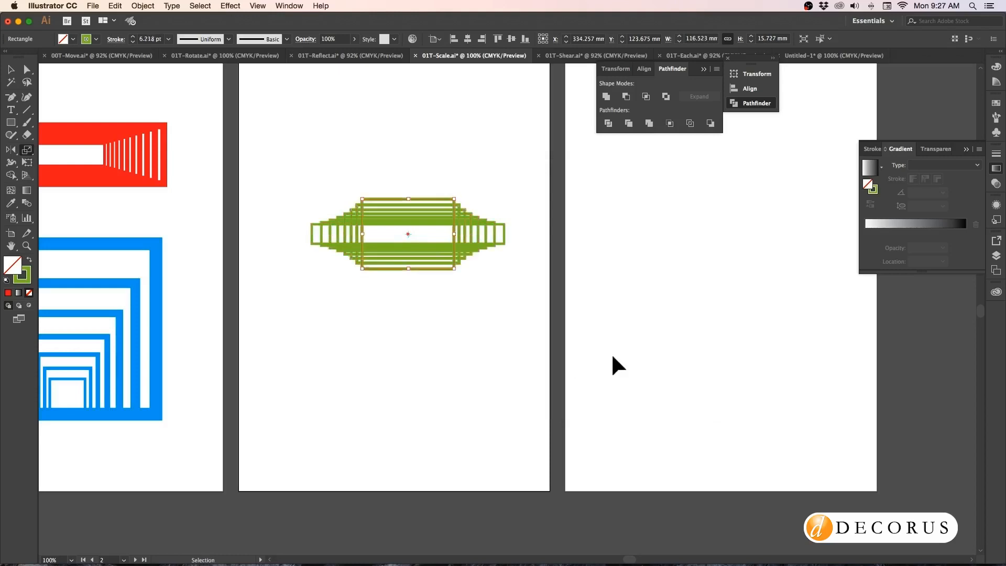
key("super+d")
key("super+d")
key("super+d")
key("super+d")
key("super+d")
key("super+d")
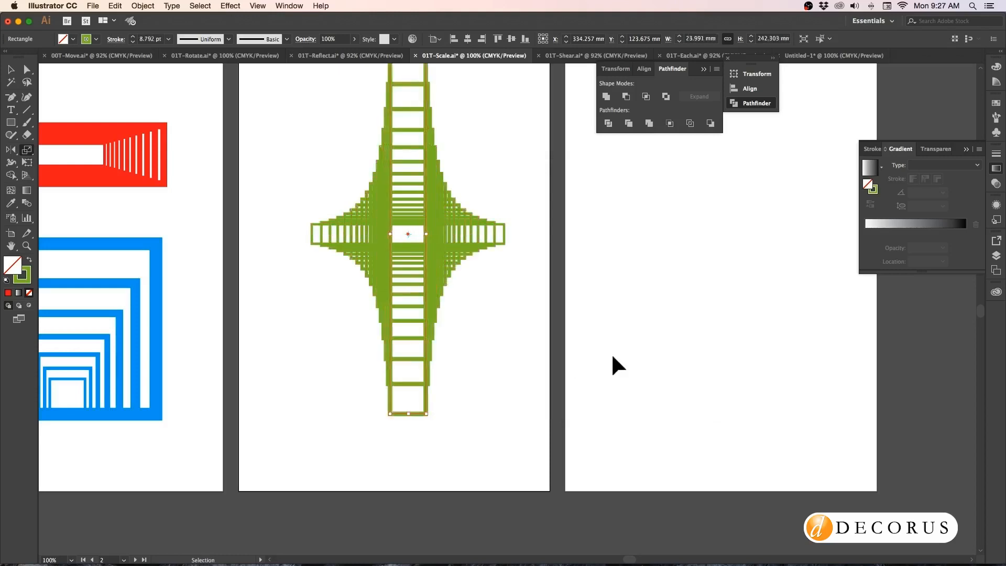
key("super+d")
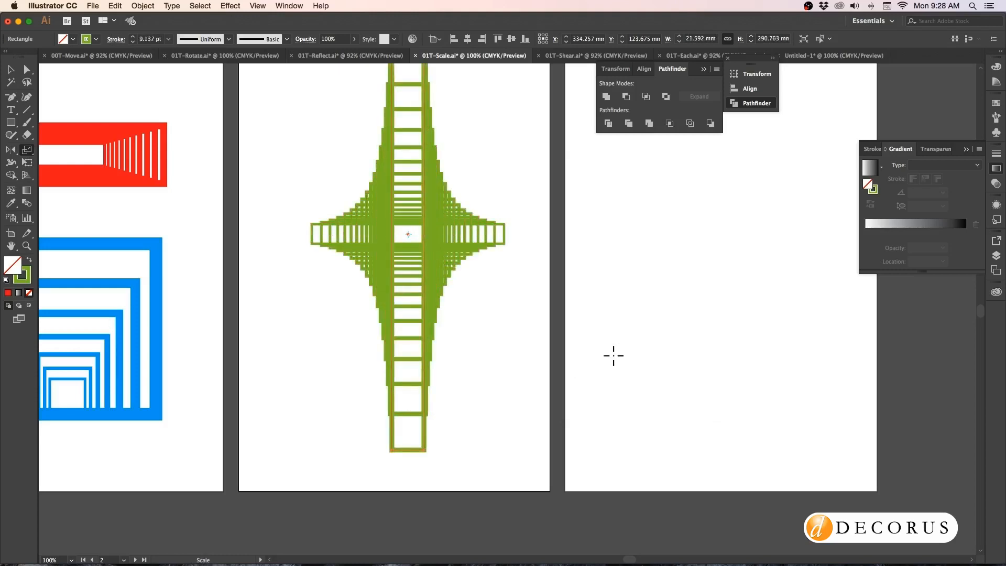
left_click(12, 71)
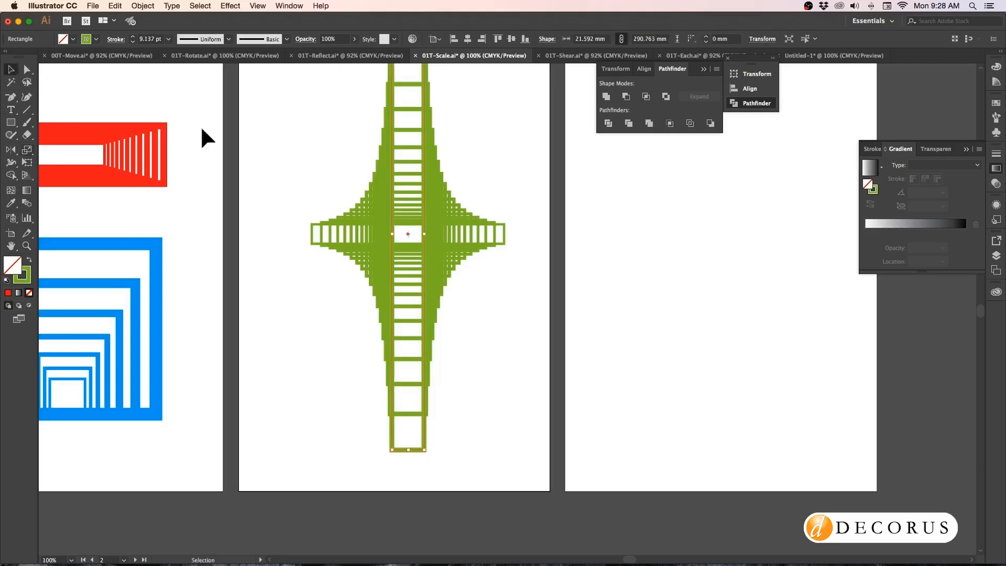
left_click(281, 145)
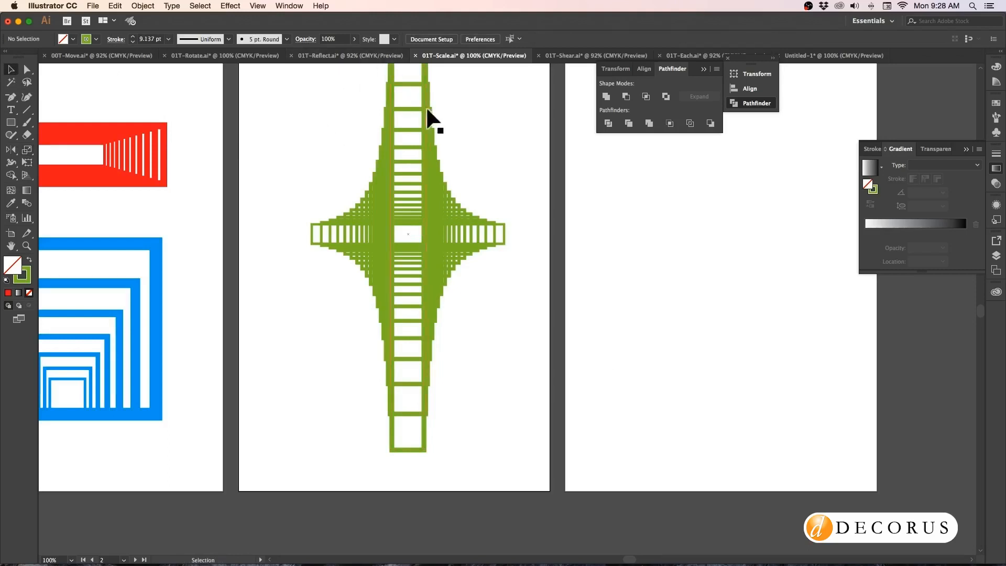
Step: In the 01T-Shear.ai document, set up a 10° horizontal shear of the pink rectangle and preview it
left_click(564, 55)
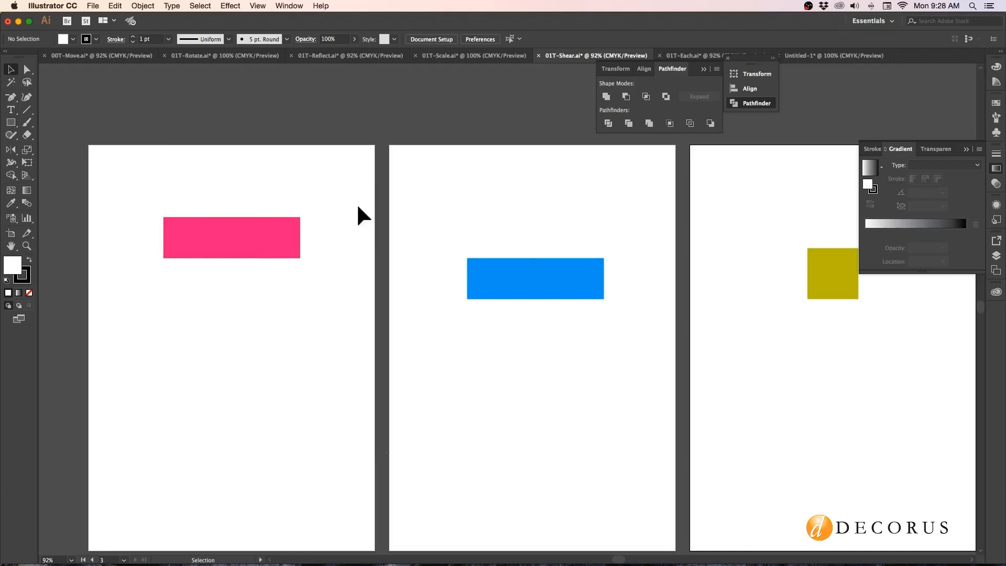
left_click(216, 226)
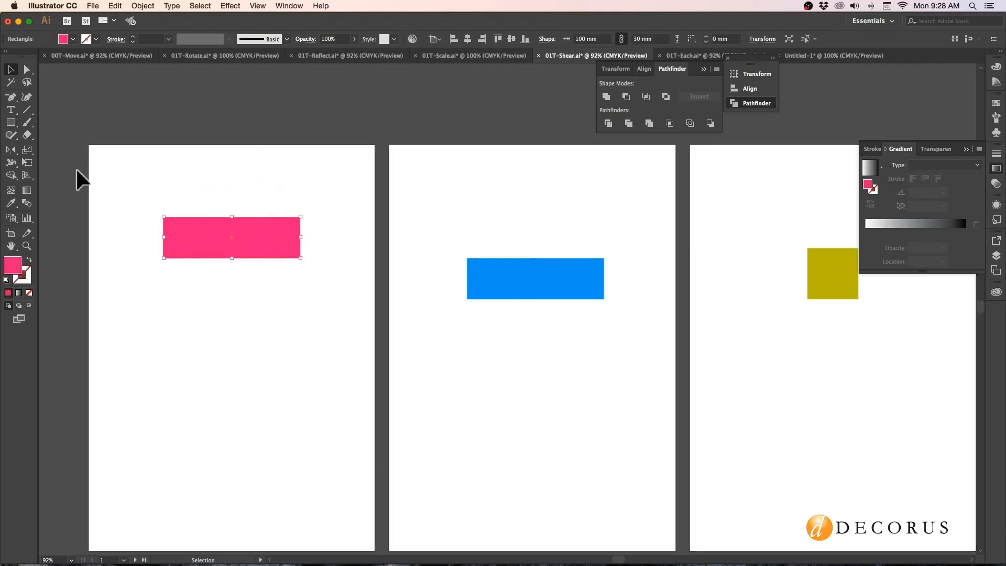
left_click_drag(27, 150, 59, 164)
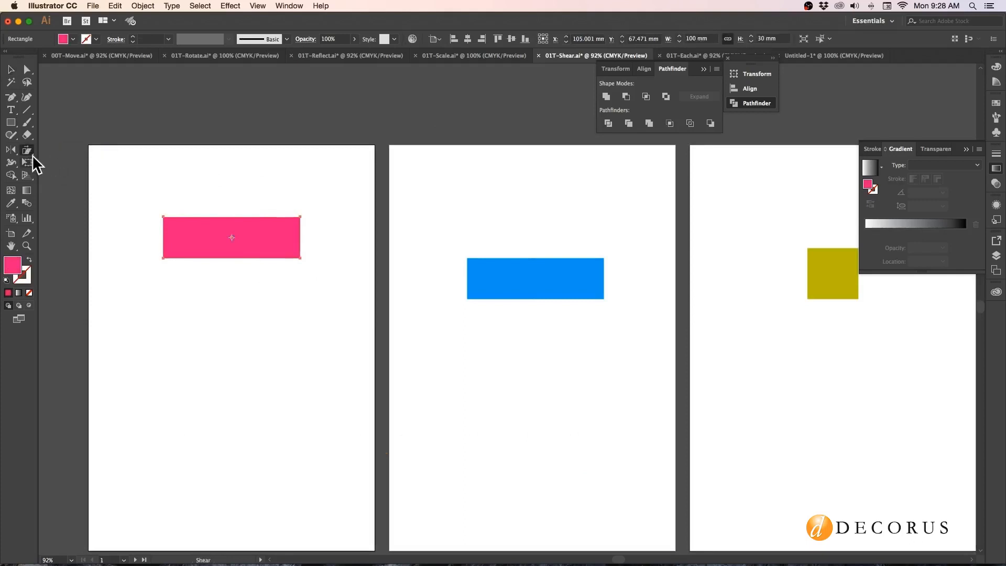
double_click(27, 150)
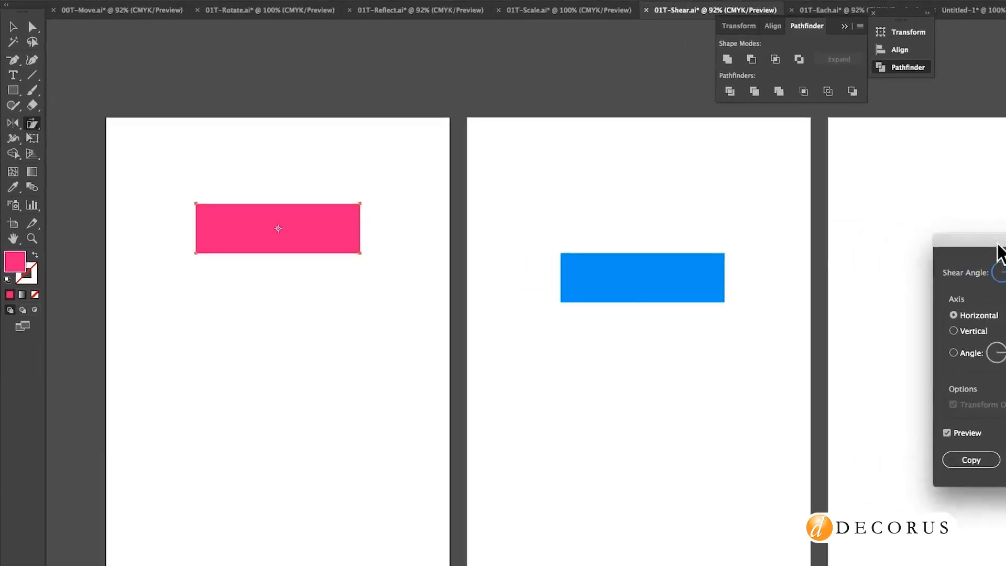
left_click_drag(835, 250, 436, 170)
left_click_drag(874, 57, 874, 58)
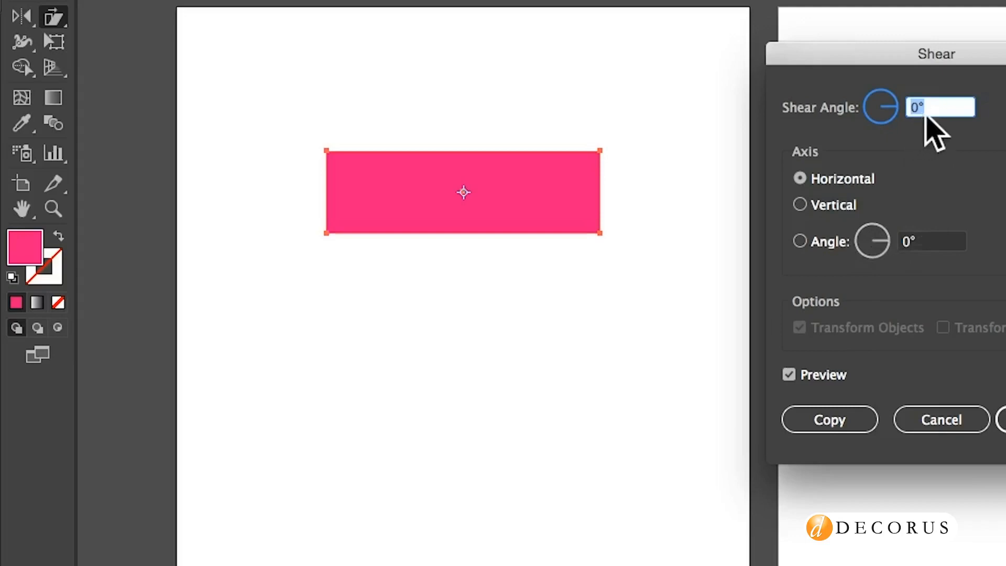
type("10")
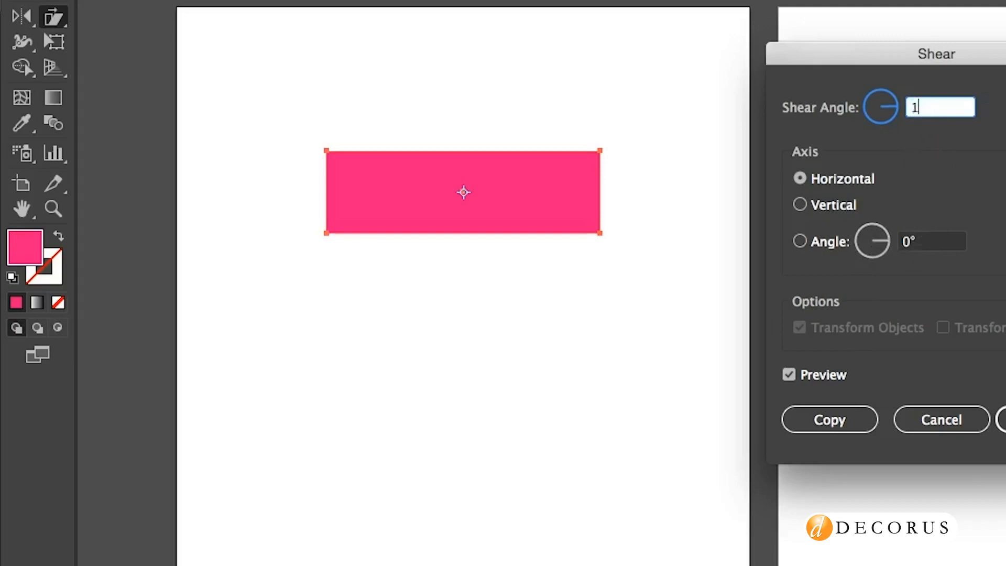
left_click(796, 369)
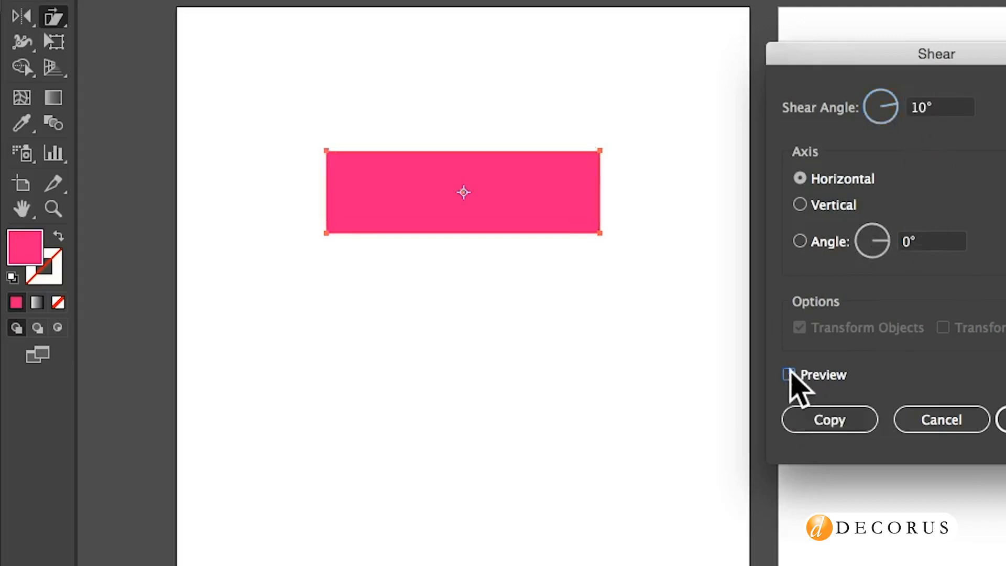
Step: Set the pink rectangle's shear angle to 30°, check the preview, and apply the shear
left_click_drag(919, 108, 903, 107)
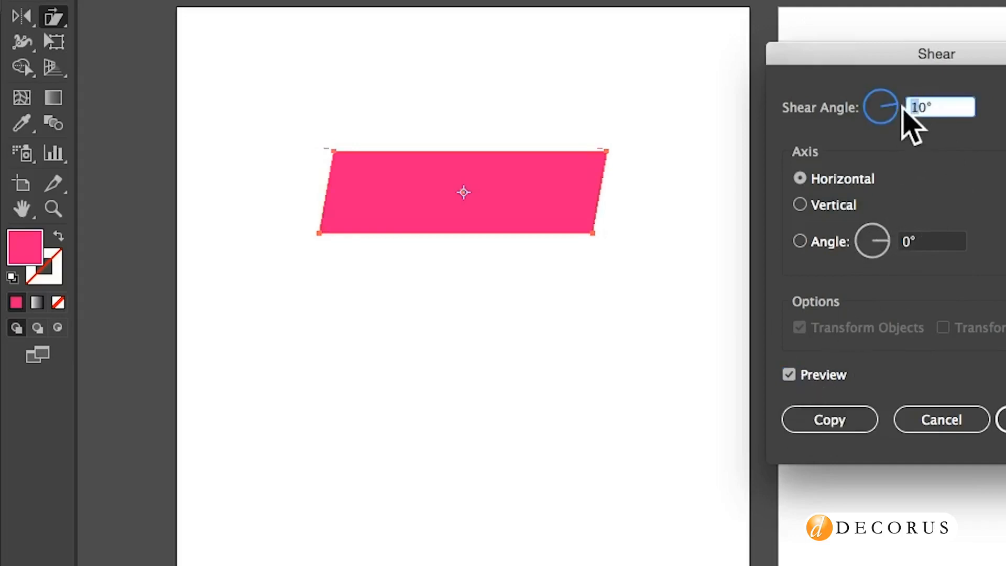
type("3")
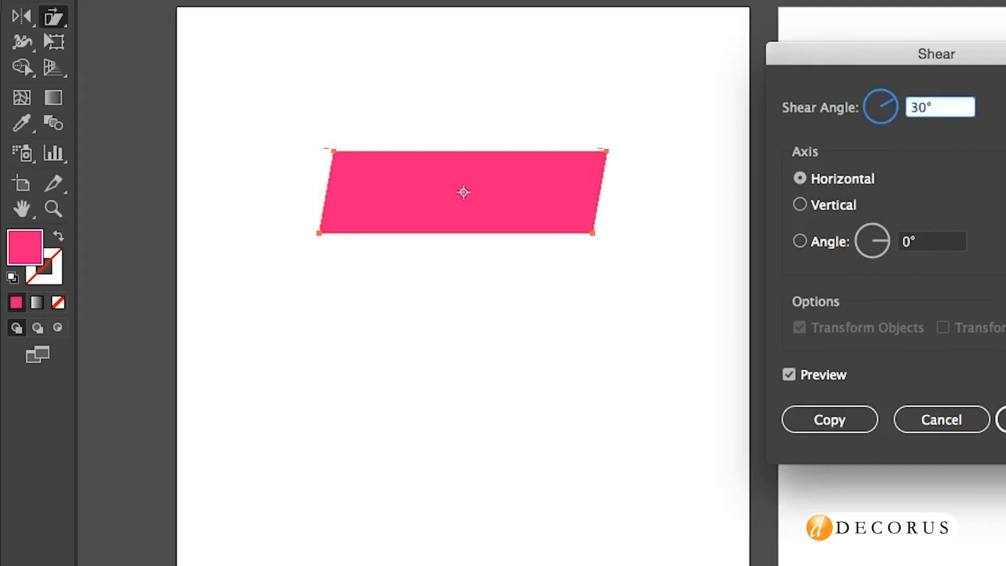
left_click(791, 373)
left_click(792, 373)
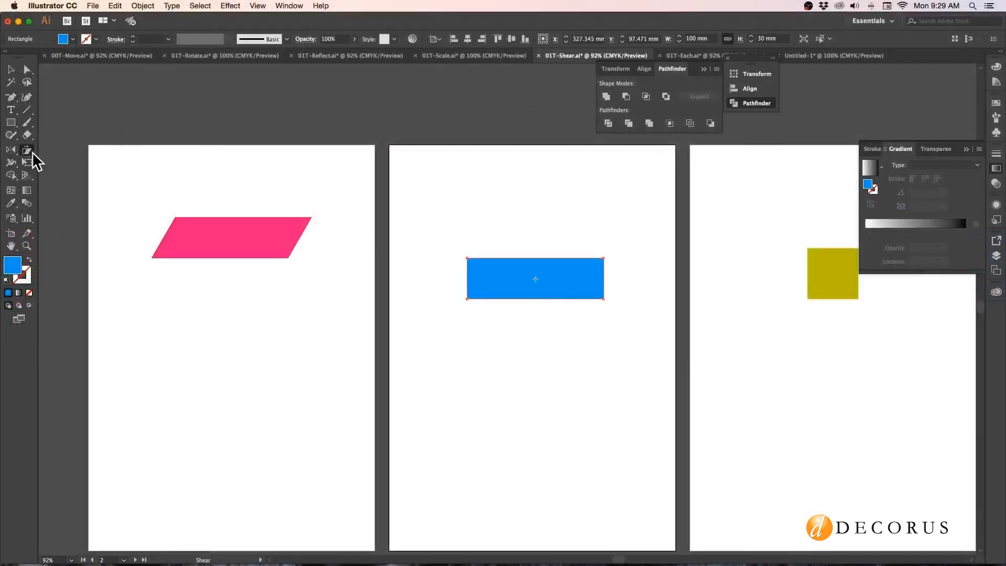
Step: Shear the blue rectangle by 30° along the vertical axis, with the preview on
double_click(33, 153)
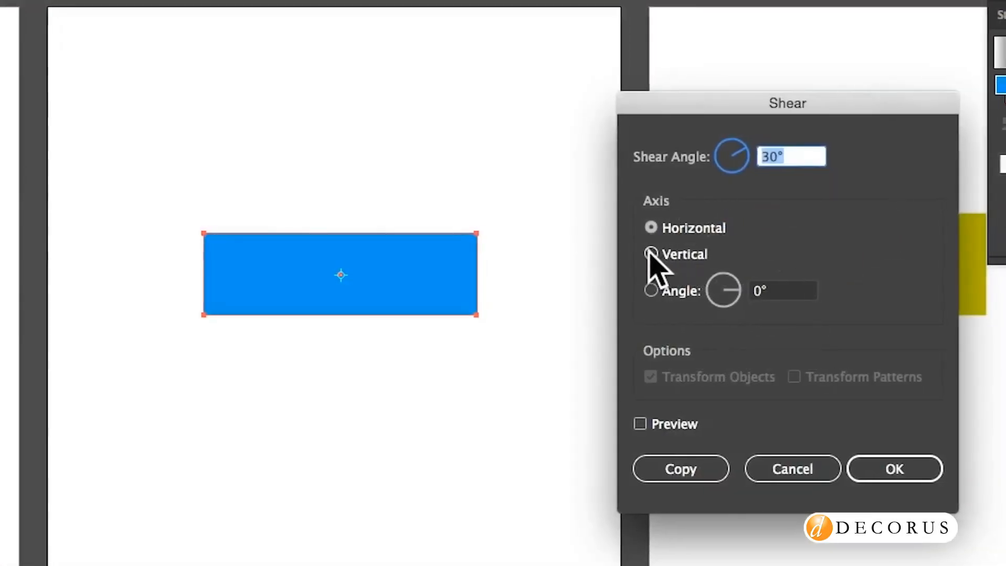
left_click(655, 253)
left_click(633, 424)
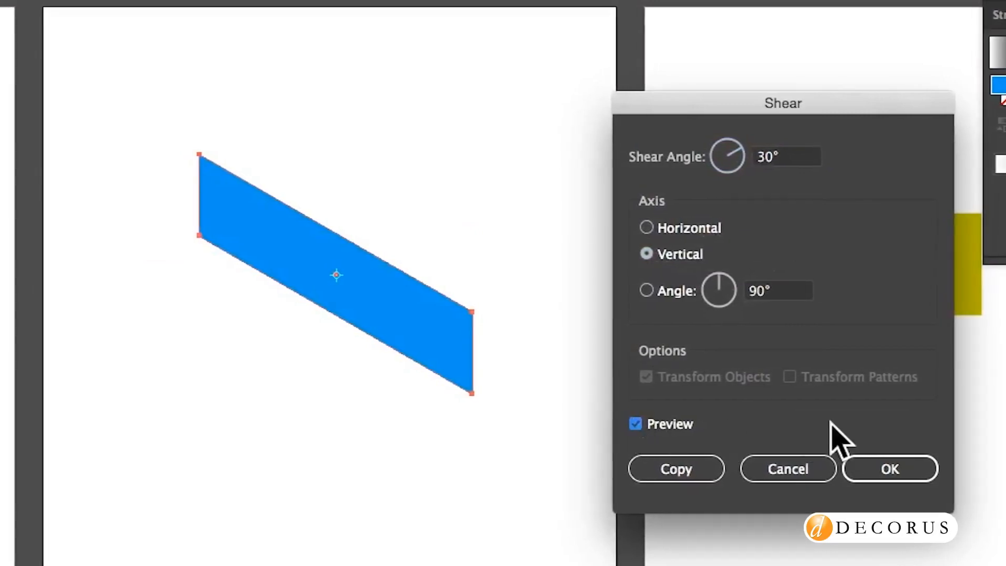
left_click(883, 468)
Step: Move the olive square on the third artboard horizontally toward the artboard's left edge
key("space")
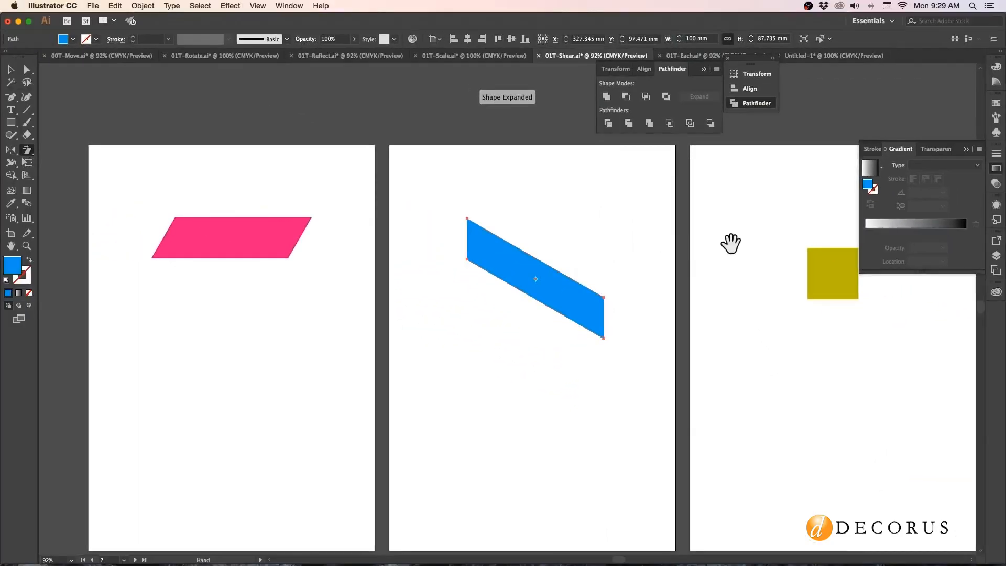
left_click_drag(764, 242, 377, 218)
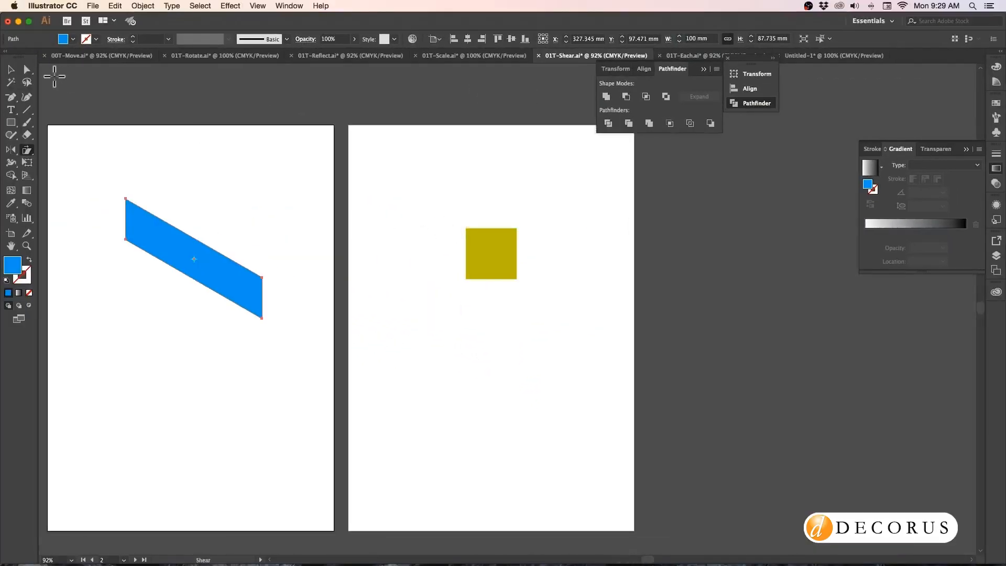
left_click(11, 69)
left_click_drag(486, 239, 436, 240)
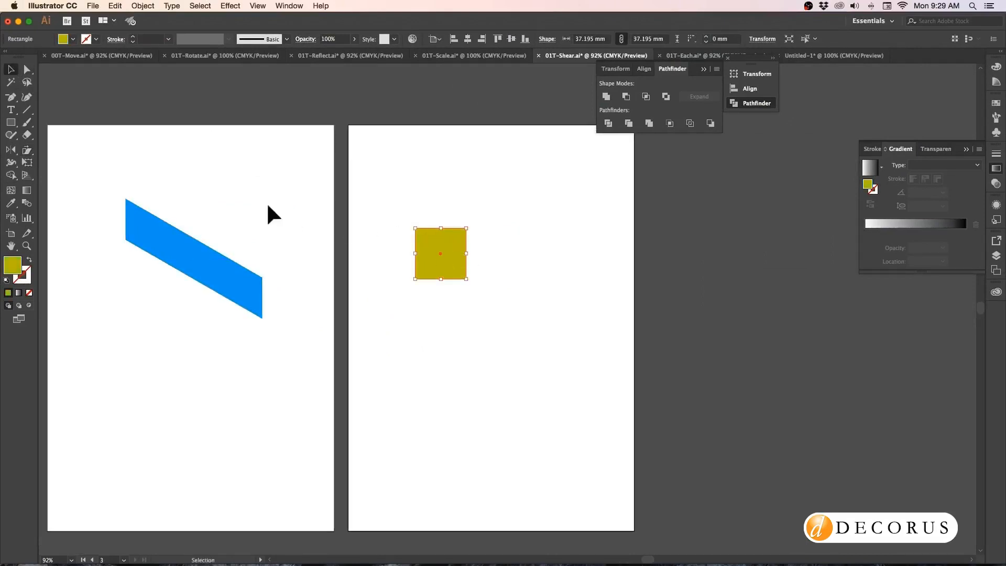
Step: Shear the olive square by 30° along the vertical axis
double_click(27, 148)
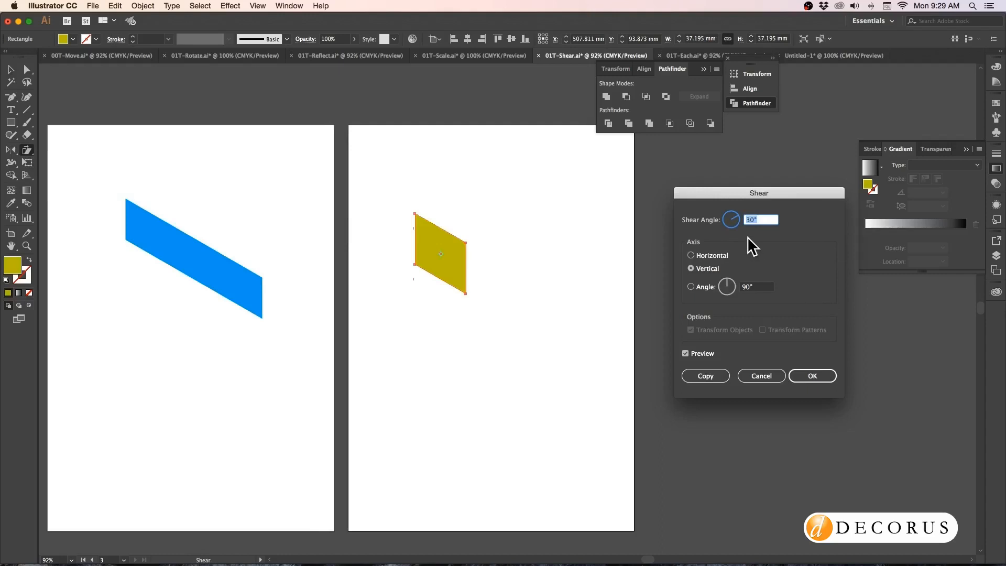
left_click_drag(713, 195, 557, 188)
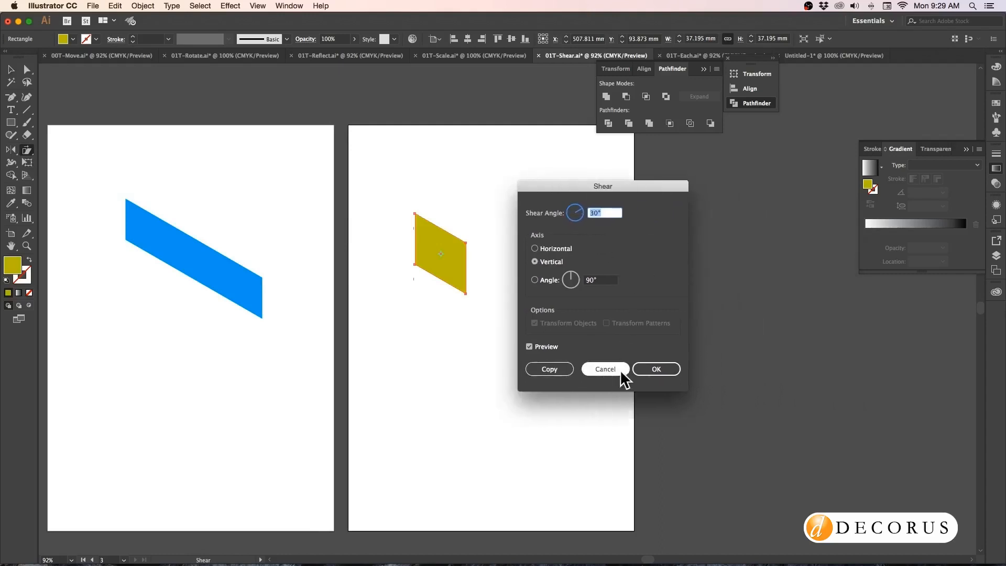
left_click(654, 369)
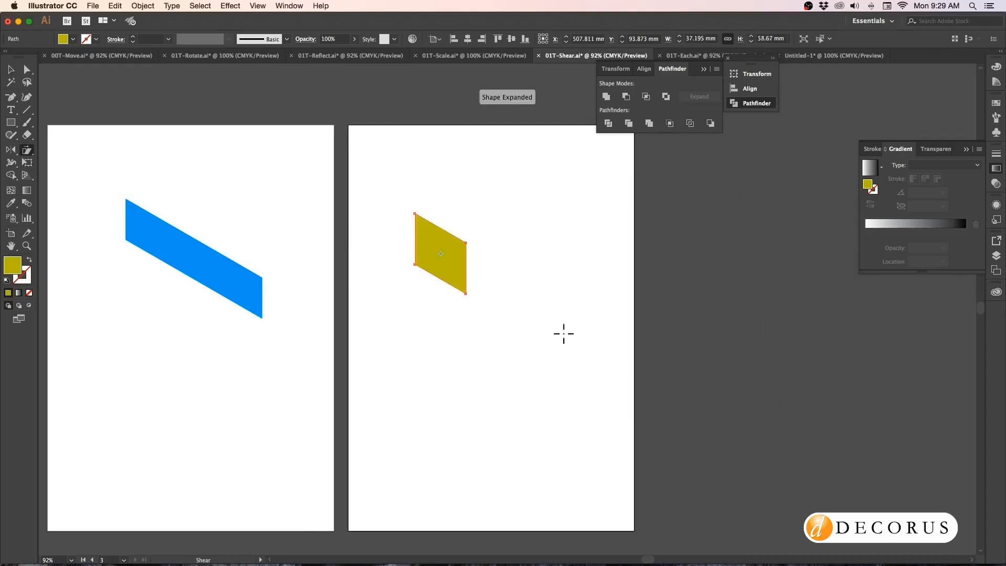
Step: Reflect a copy of the olive parallelogram across the vertical axis at its right edge, then deselect it
left_click(11, 70)
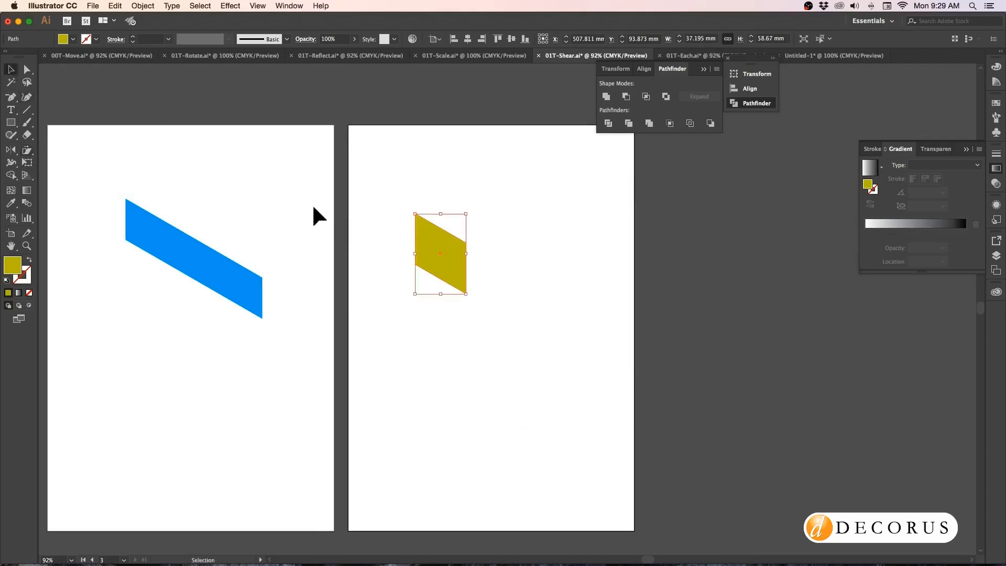
left_click(13, 150)
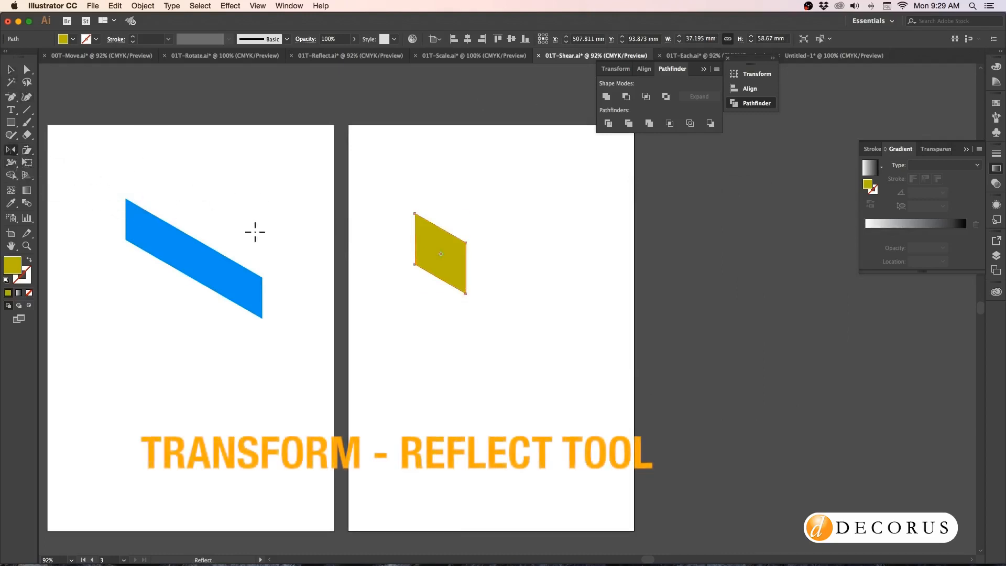
left_click(466, 268, "alt")
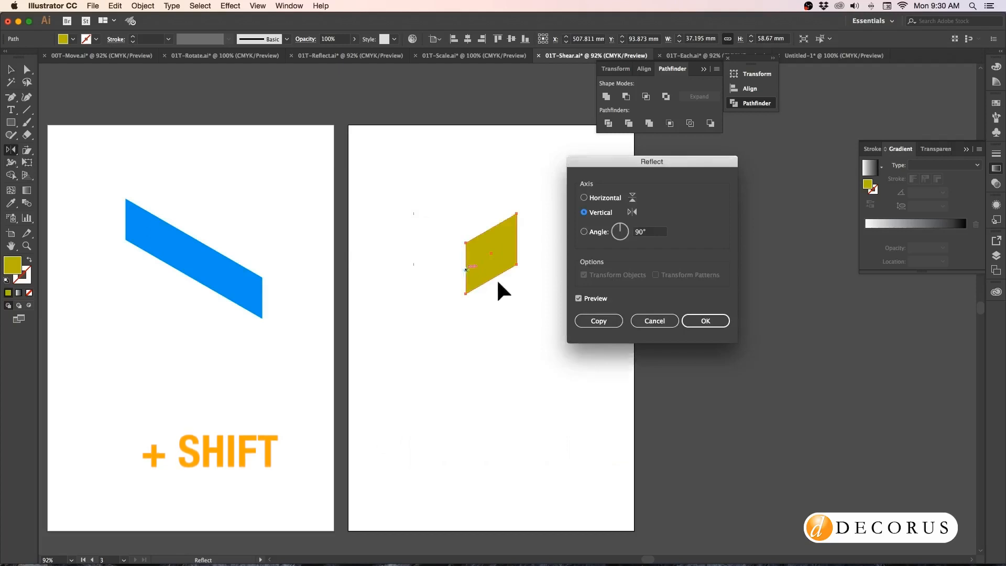
left_click(598, 319)
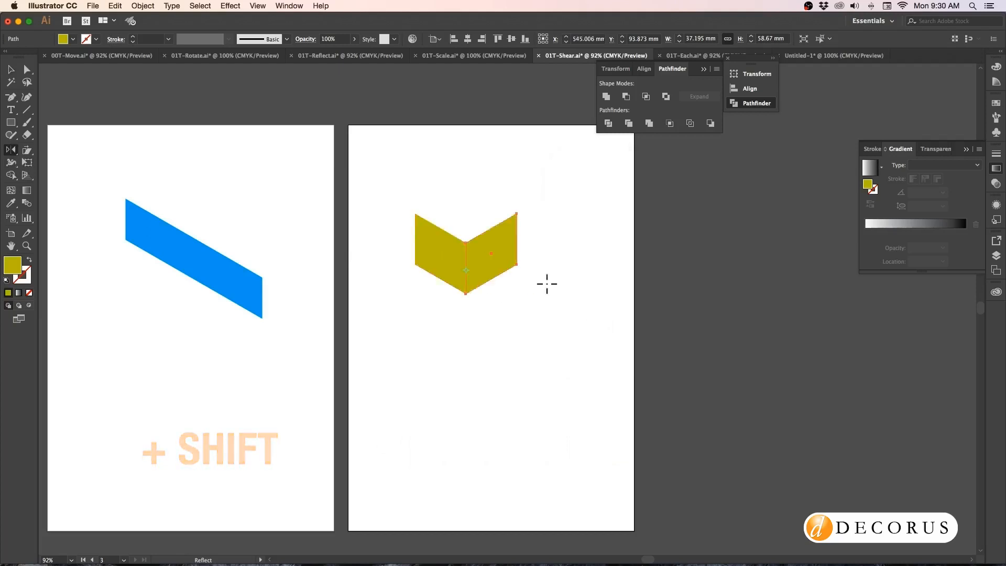
left_click(10, 69)
left_click(493, 216)
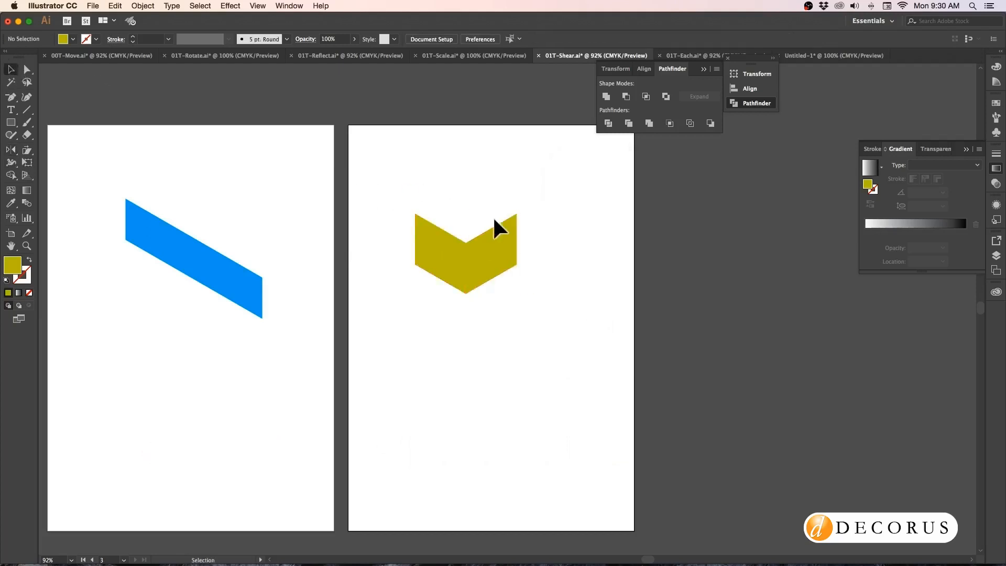
Step: Darken the mirrored right face by setting the black value of its fill to 30%
left_click_drag(500, 252, 501, 252)
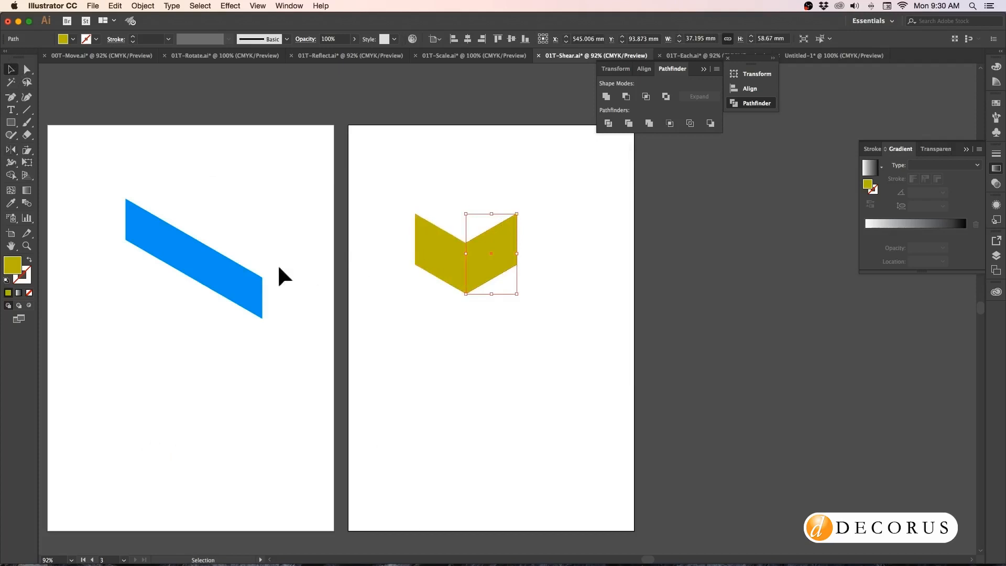
double_click(13, 265)
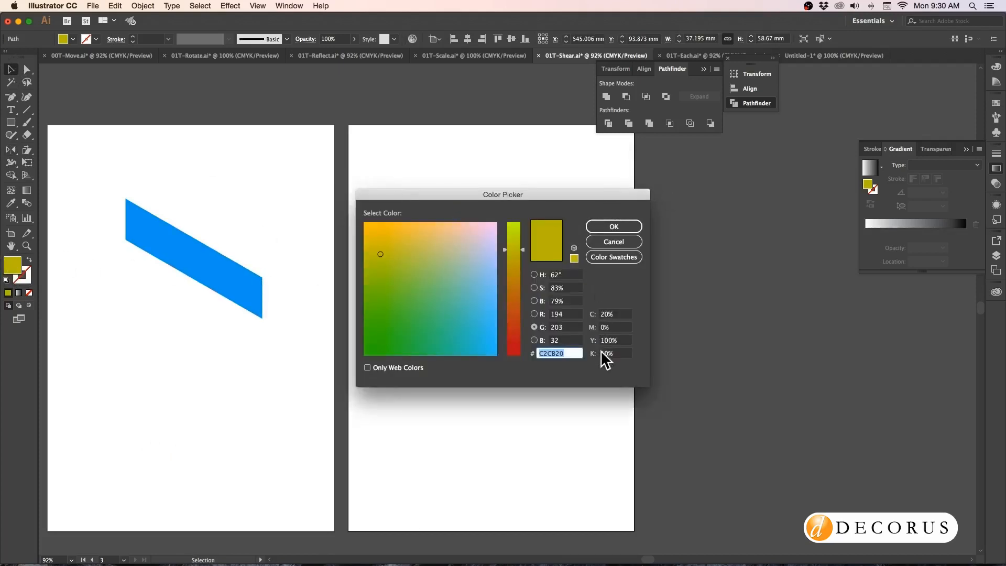
left_click_drag(605, 352, 596, 352)
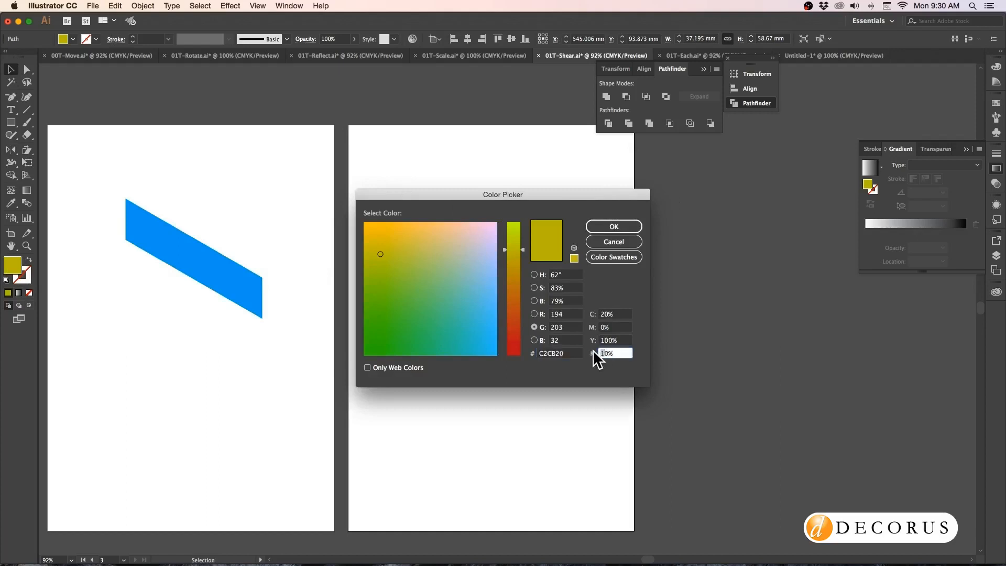
type("3")
key("Return")
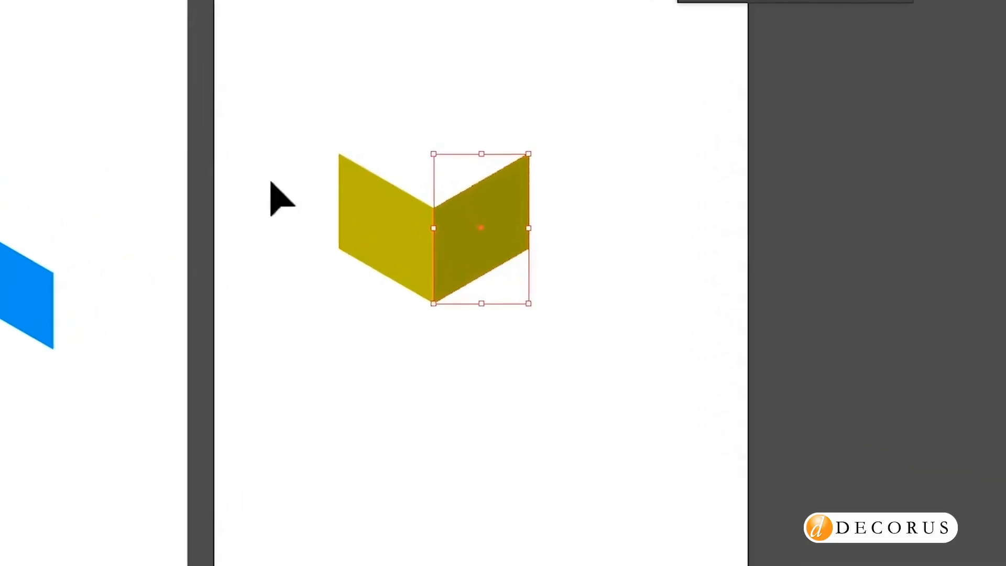
left_click(352, 124)
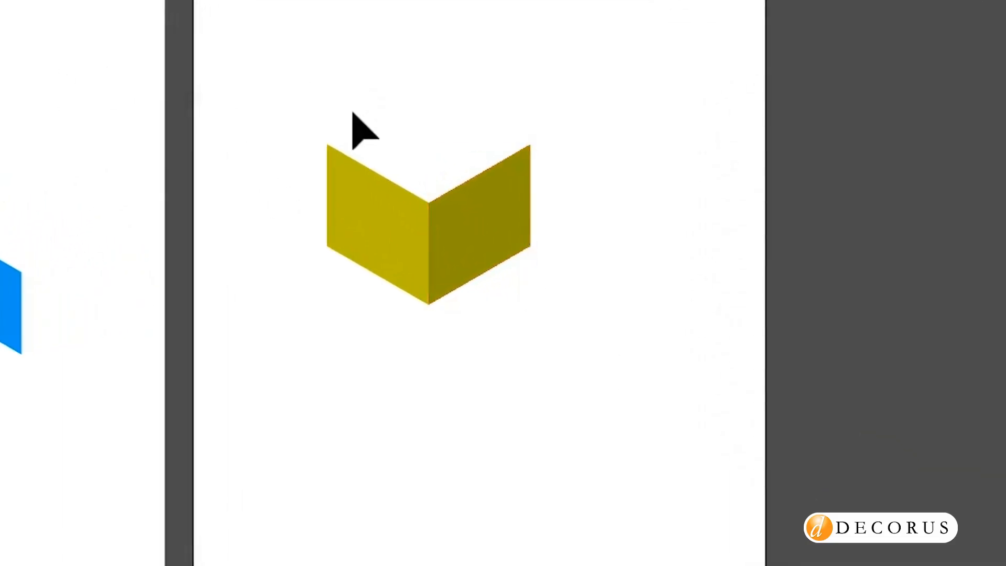
Step: Select both olive faces and move them together down and to the right on the artboard
left_click_drag(276, 103, 627, 393)
left_click_drag(458, 262, 518, 321)
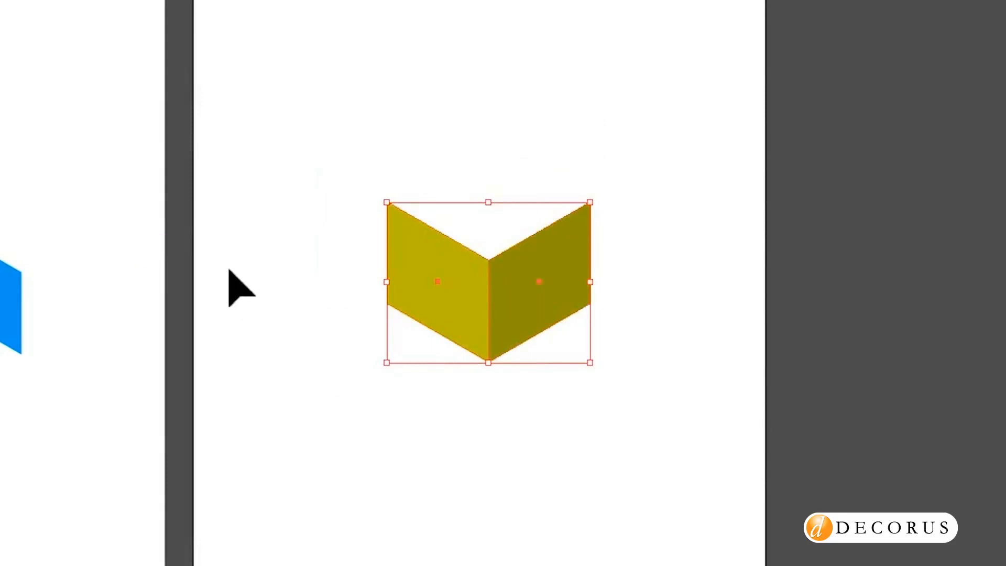
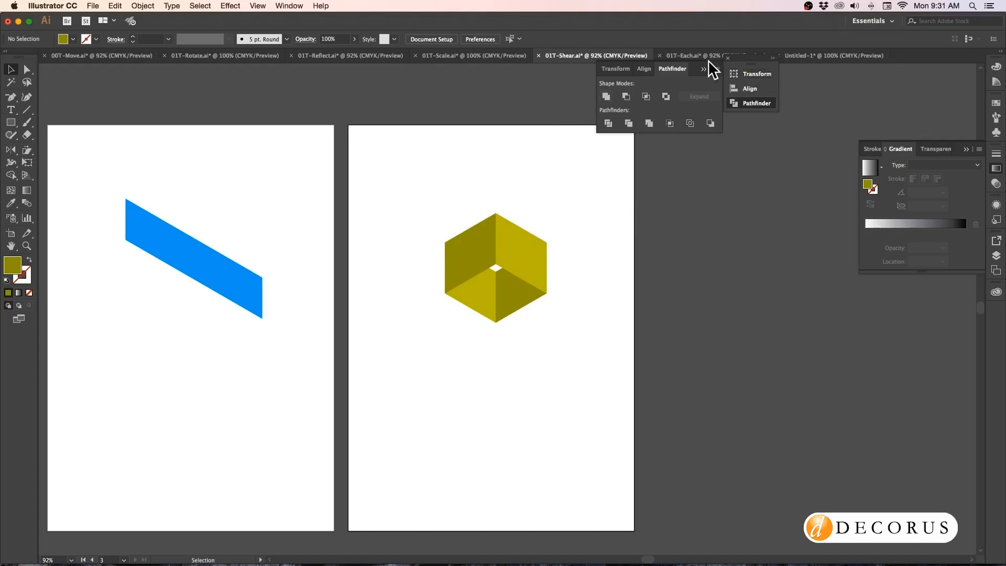
Step: Switch to the 01T-Each document and open Transform Each for the pink rectangle on the first artboard
left_click(687, 54)
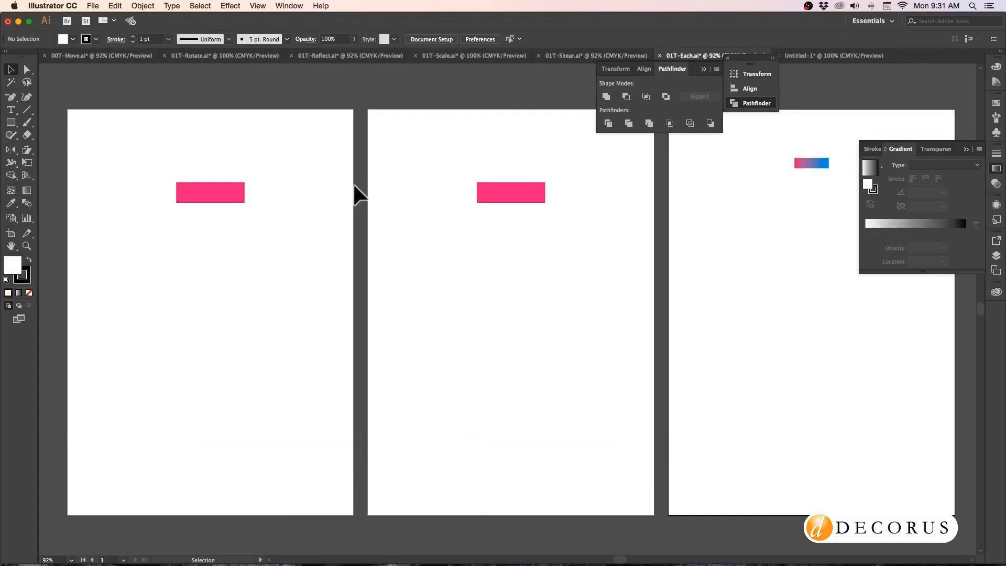
left_click(221, 195)
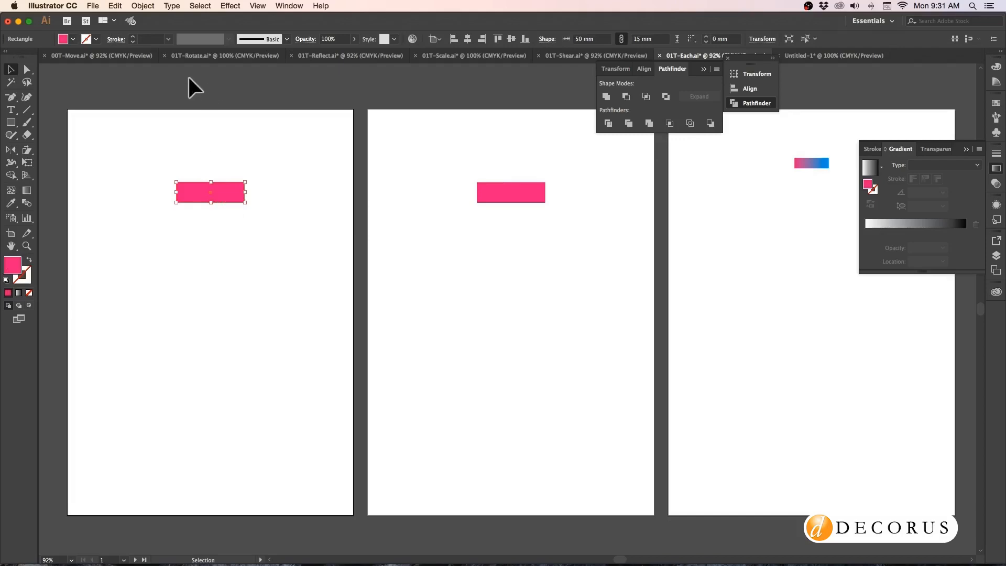
left_click(143, 6)
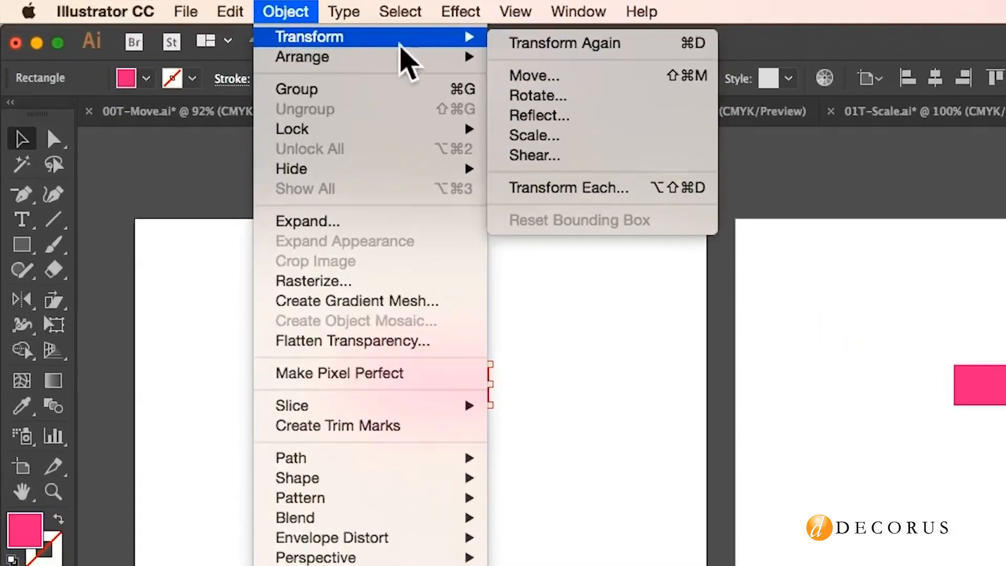
mouse_move(429, 39)
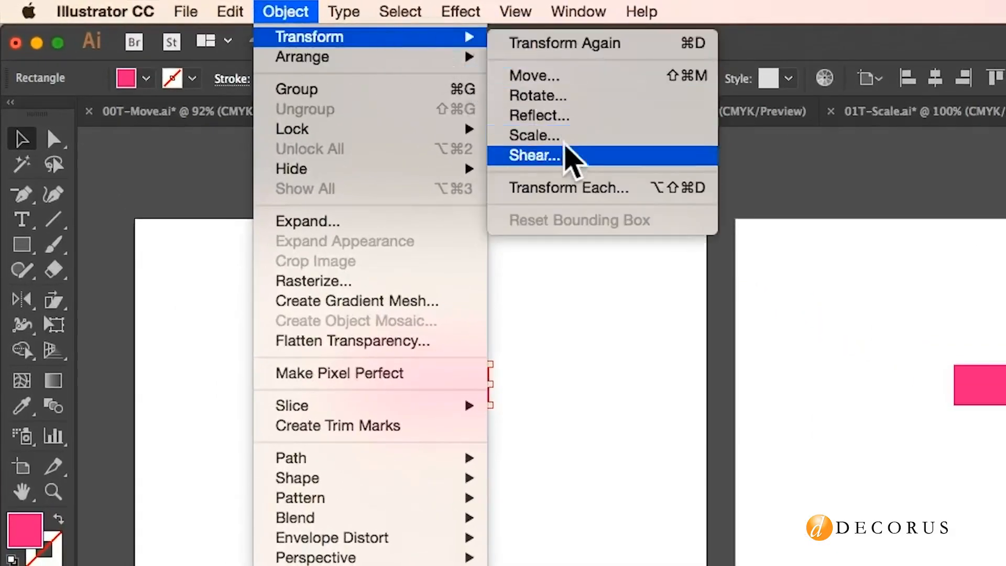
left_click(565, 189)
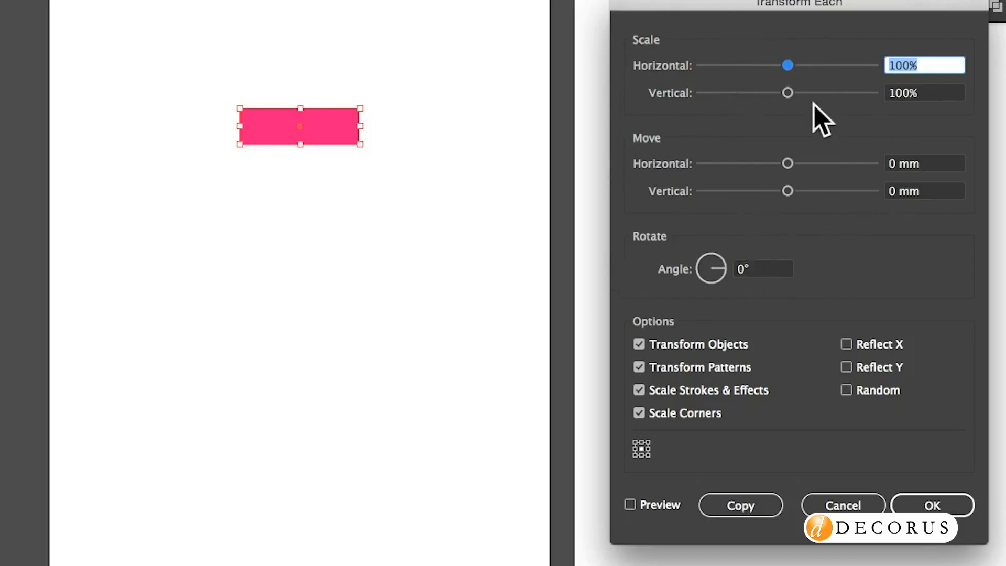
Step: Set the Transform Each scale to 80% horizontally and 110% vertically
left_click(900, 66)
left_click_drag(900, 66, 886, 66)
type("8")
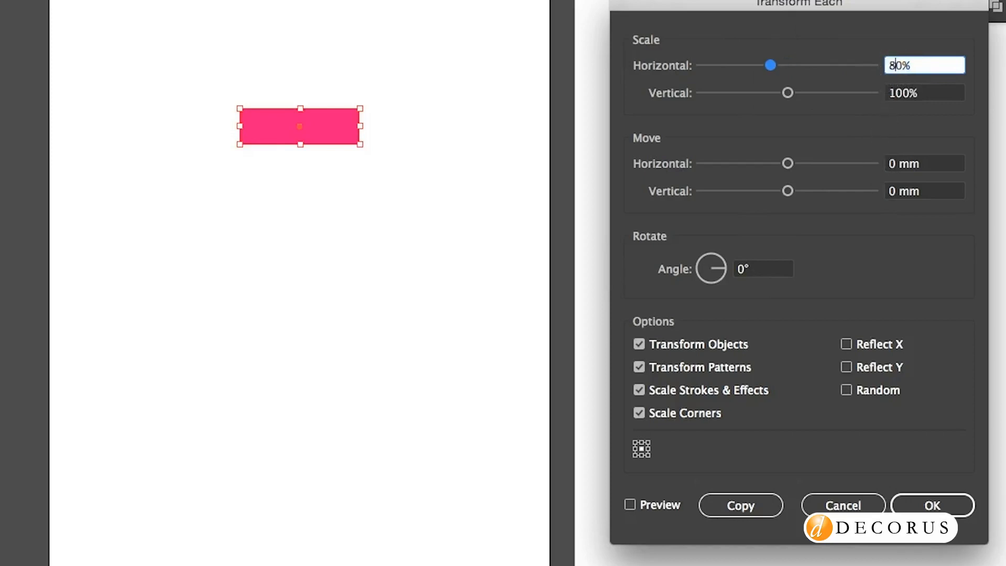
left_click(901, 94)
left_click_drag(901, 94, 883, 93)
type("11")
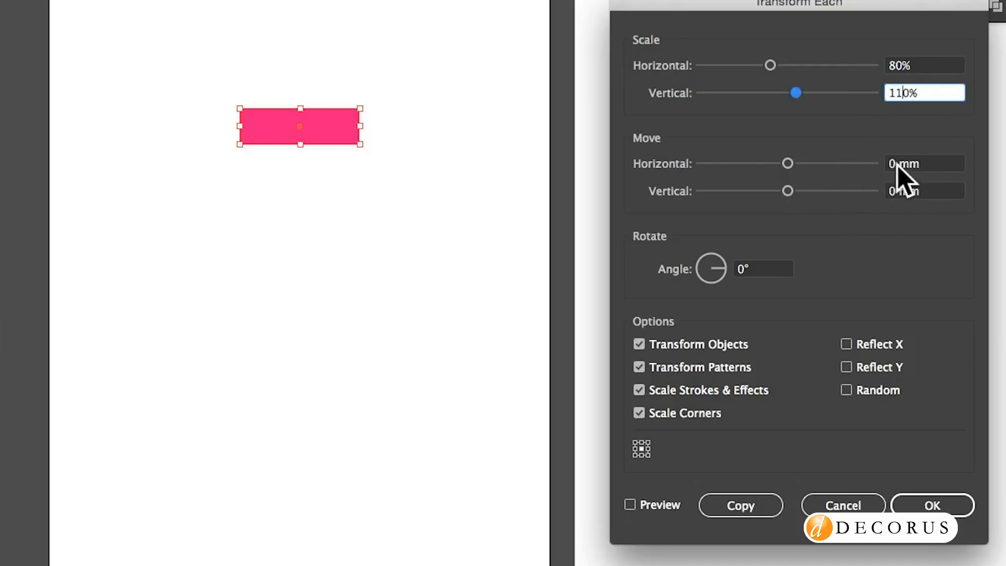
Step: Set the Transform Each move distances to 0 mm horizontally and 10 mm vertically
key("Tab")
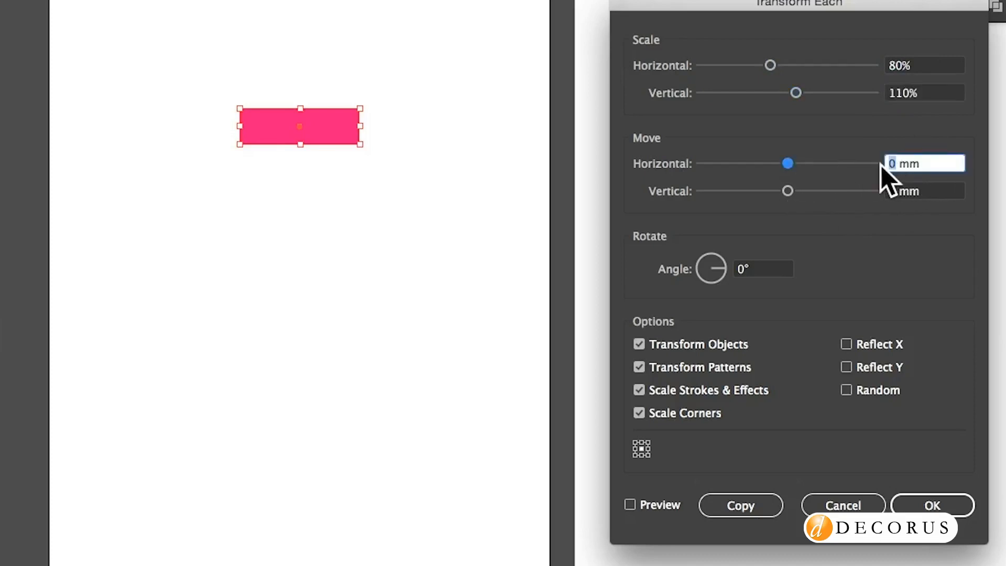
type("10")
key("BackSpace")
key("BackSpace")
type("0")
left_click(890, 192)
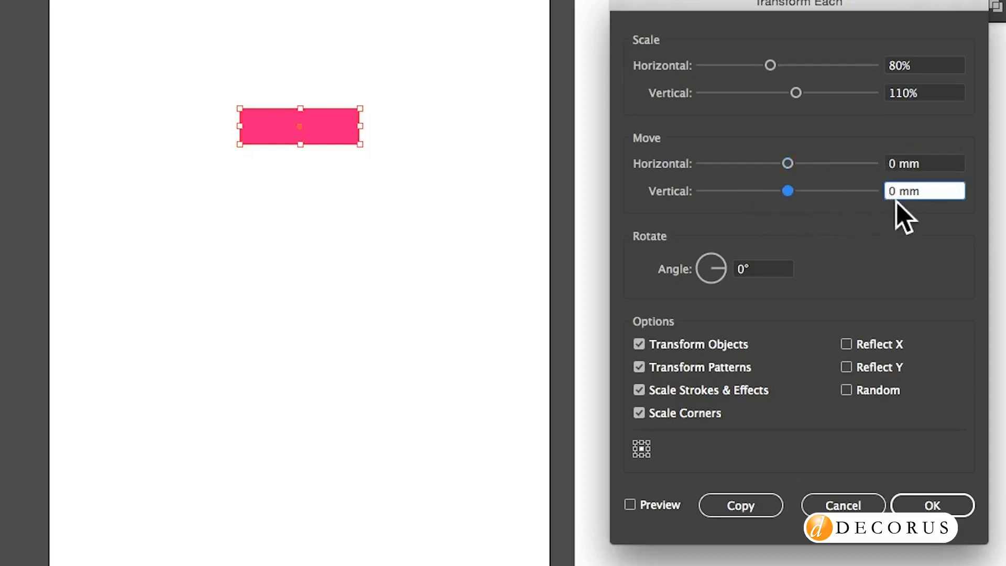
type("1")
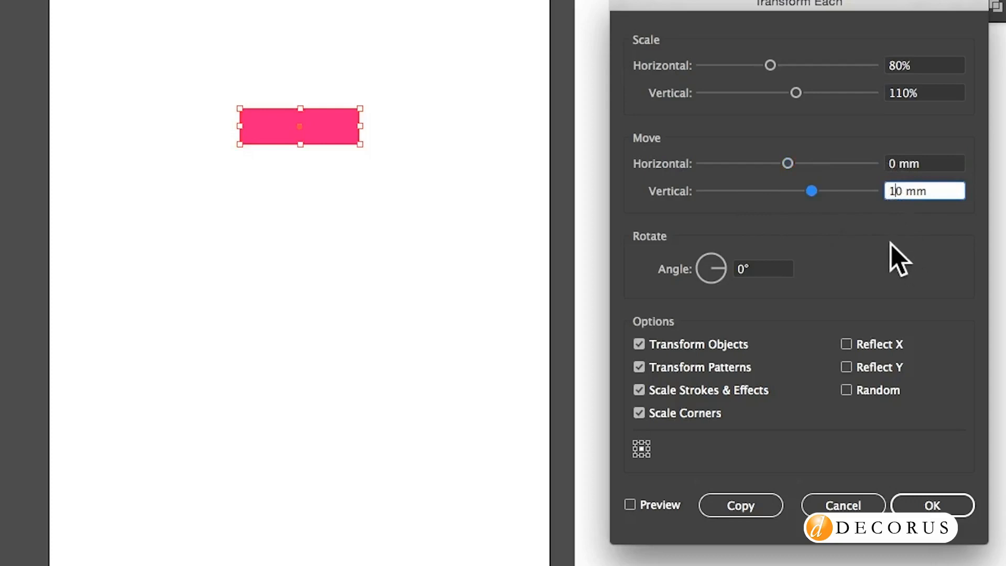
Step: Set the rotation angle to 30°, enable the preview, and create a transformed copy of the pink rectangle
left_click(745, 270)
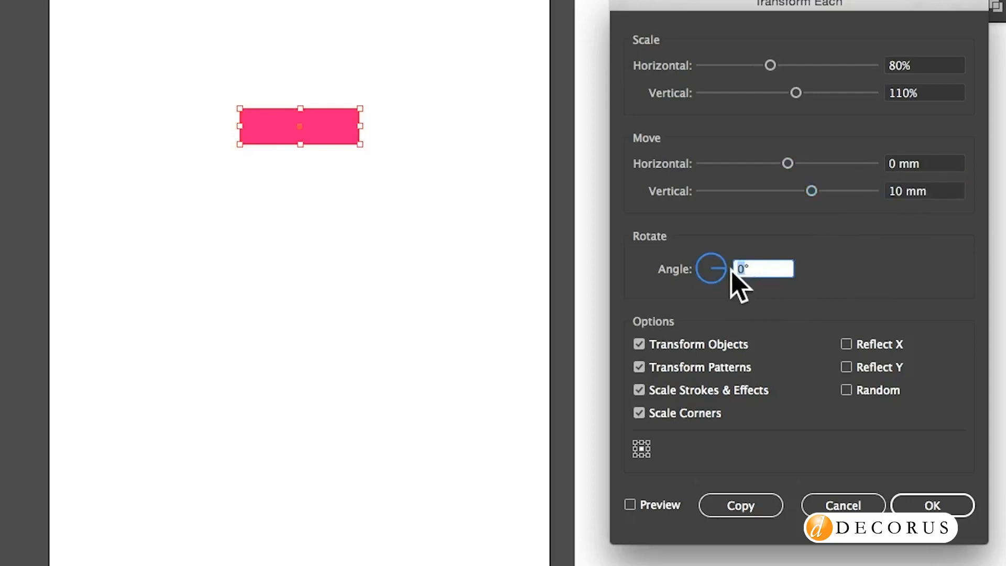
type("30")
left_click(630, 504)
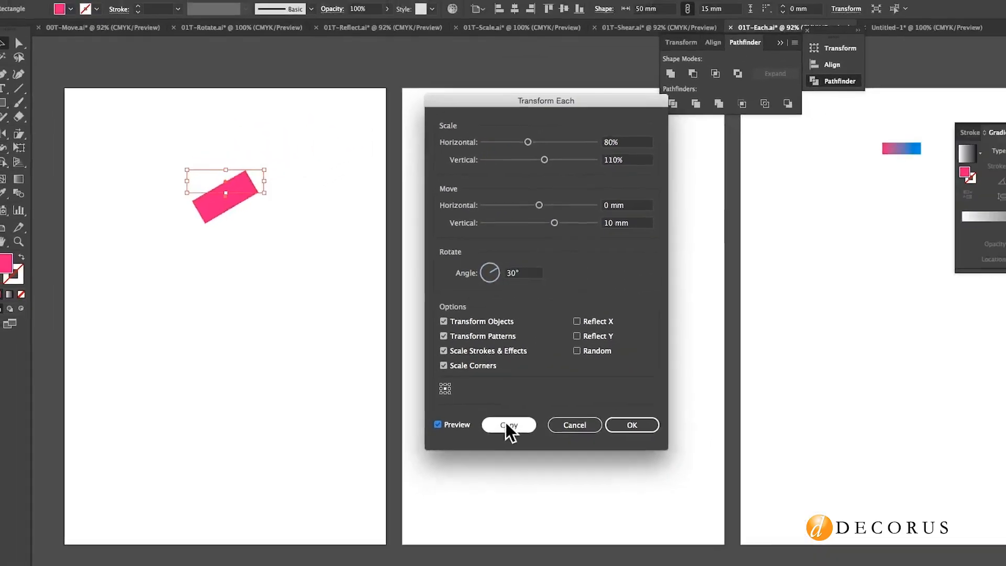
left_click(741, 505)
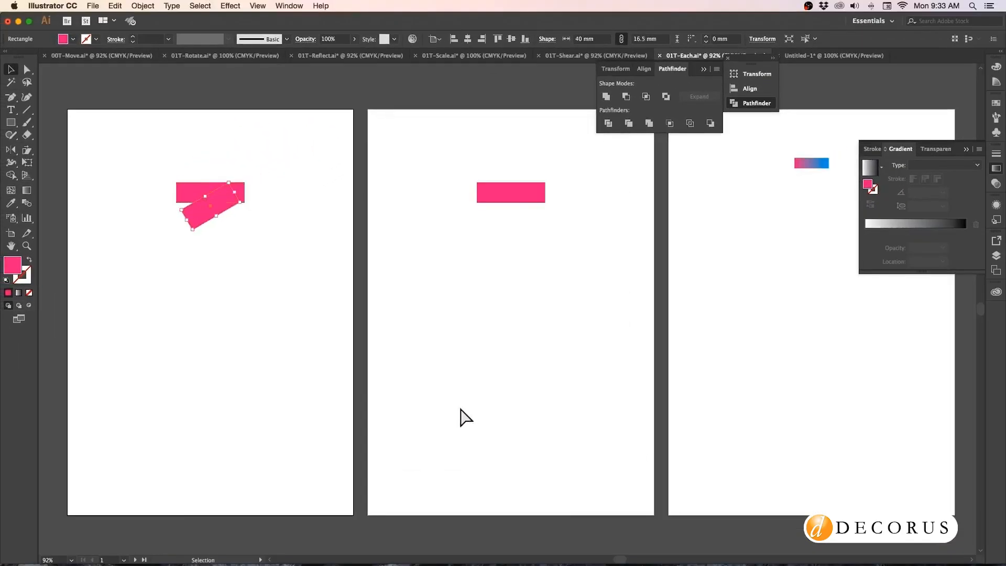
Step: Repeat the copy transformation until the chain of pink rectangles runs past the first artboard's bottom edge, then deselect
key("super+d")
key("super+d")
key("super+d")
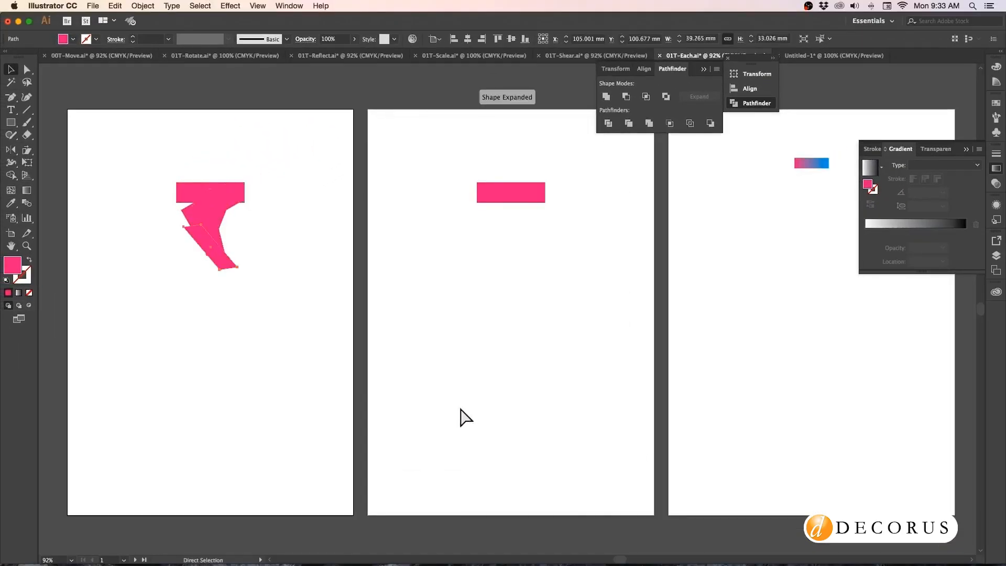
key("super+d")
key("super+d")
key("super+d")
key("super+d")
key("super+d")
key("super+d")
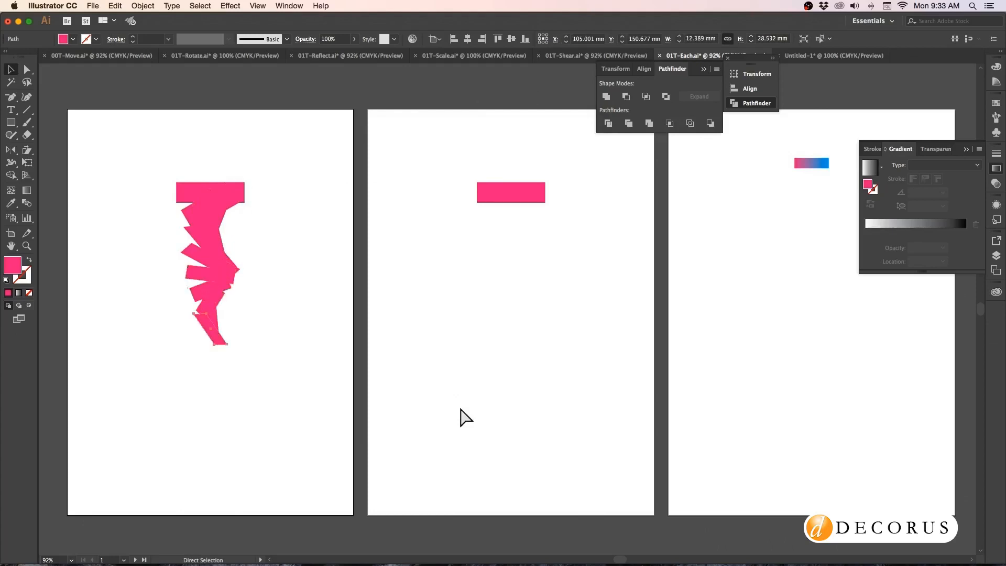
key("super+d")
key("super+d")
key("super+d")
key("super+d")
key("super+d")
key("super+d")
key("super+d")
key("super+d")
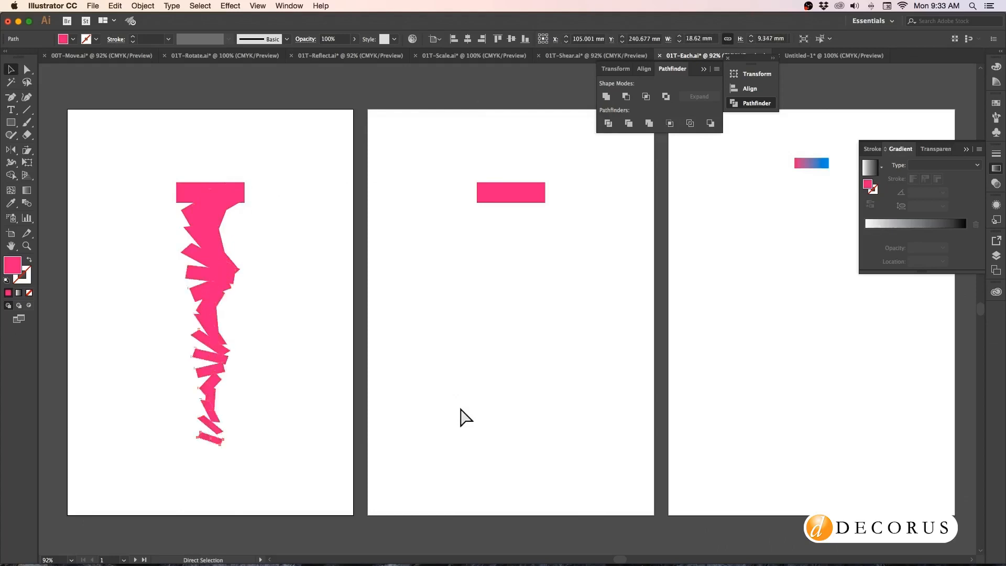
key("super+d")
key("super+d")
key("super+d")
key("super+d")
key("super+d")
key("super+d")
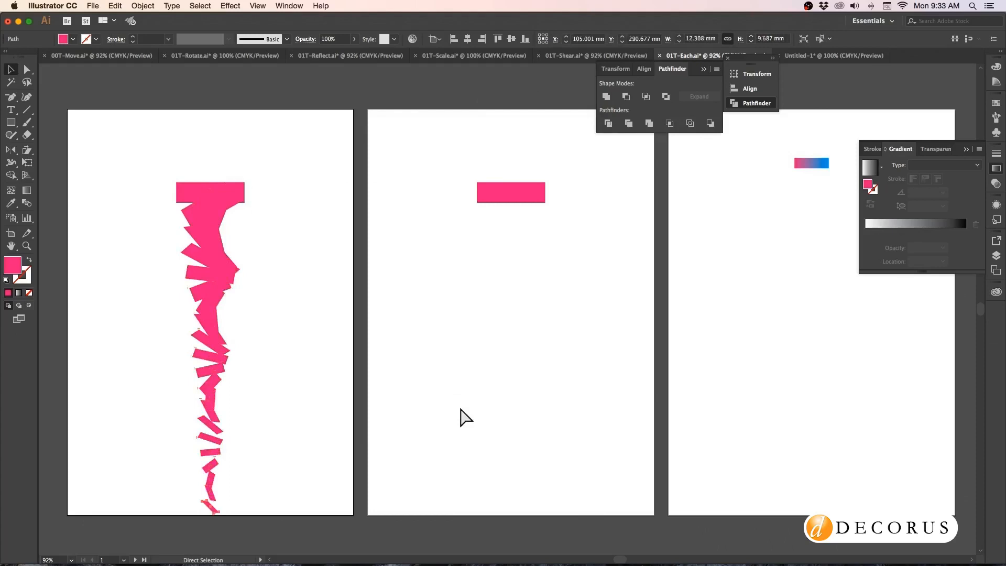
key("super+d")
key("super+d")
key("v")
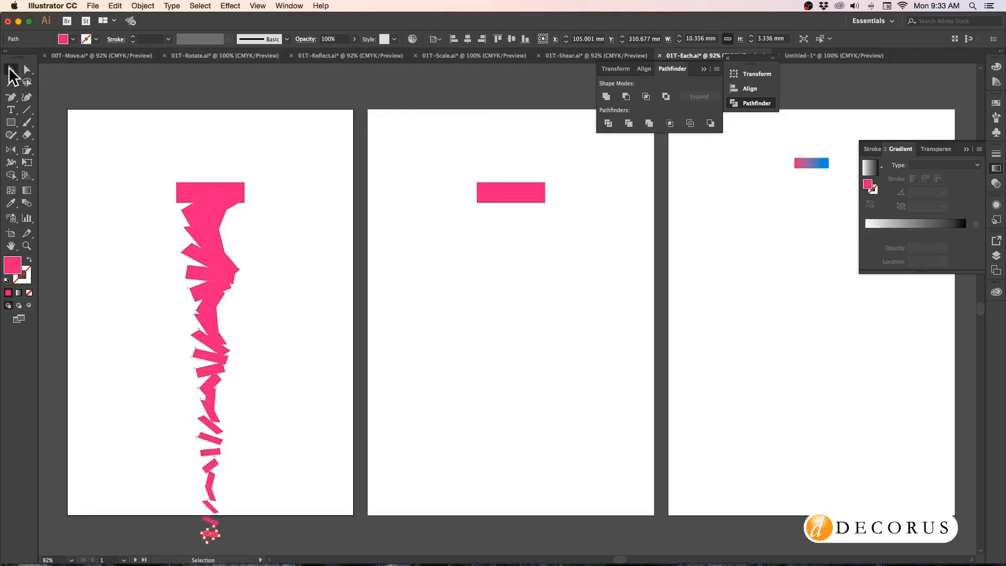
left_click(446, 120)
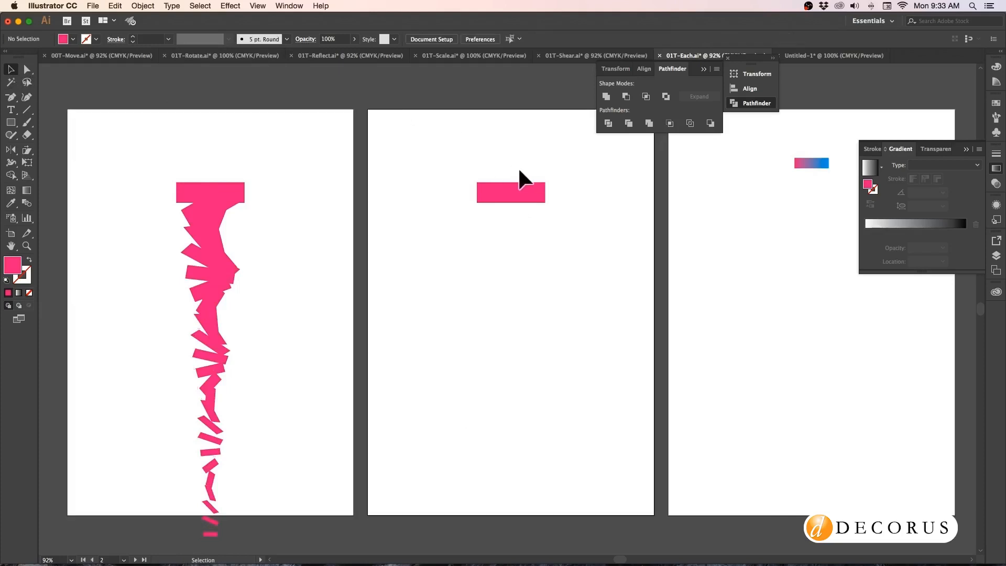
Step: Select the gradient rectangle on the third artboard and examine its gradient and transparency settings
key("space")
left_click_drag(533, 173, 351, 166)
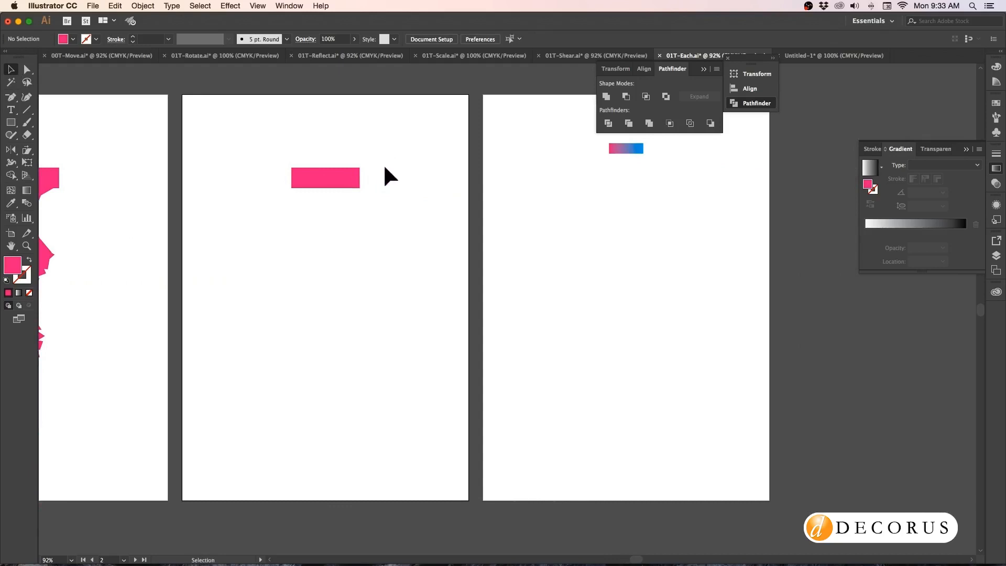
key("space")
left_click_drag(494, 171, 232, 214)
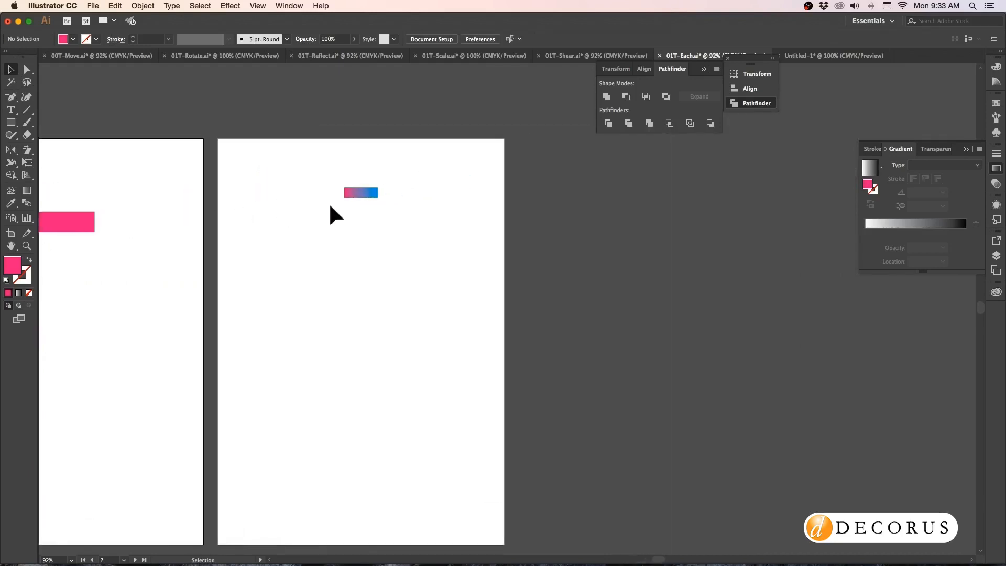
left_click(354, 191)
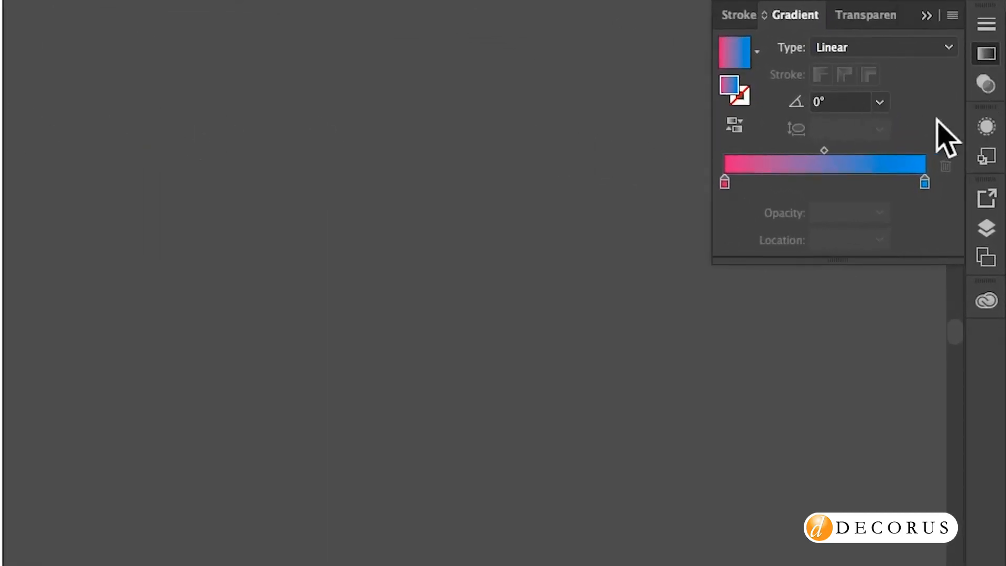
left_click(986, 84)
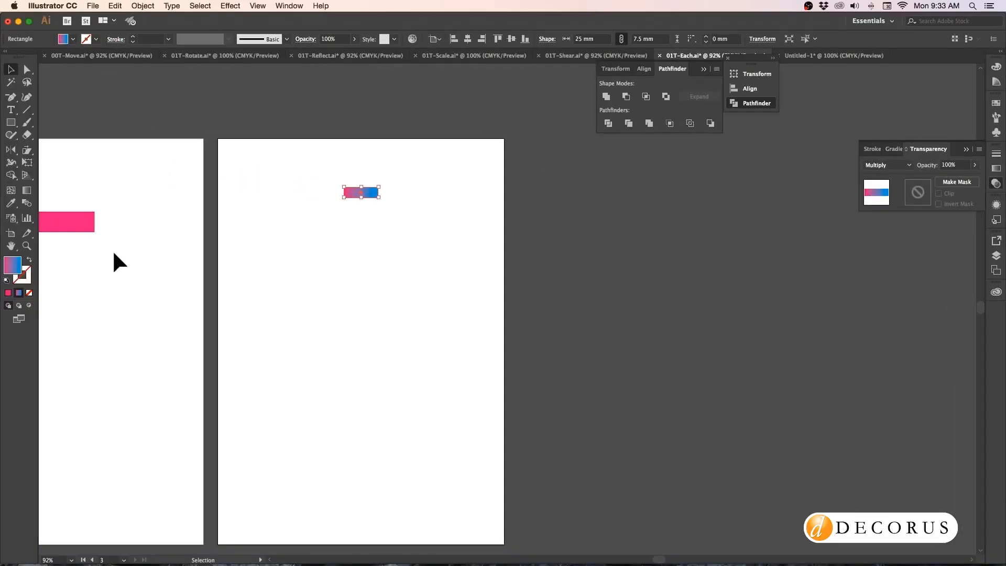
Step: Overlap a copy of the gradient rectangle on the original to examine how the Multiply blending darkens, and delete the copy
left_click(27, 245)
left_click(360, 202)
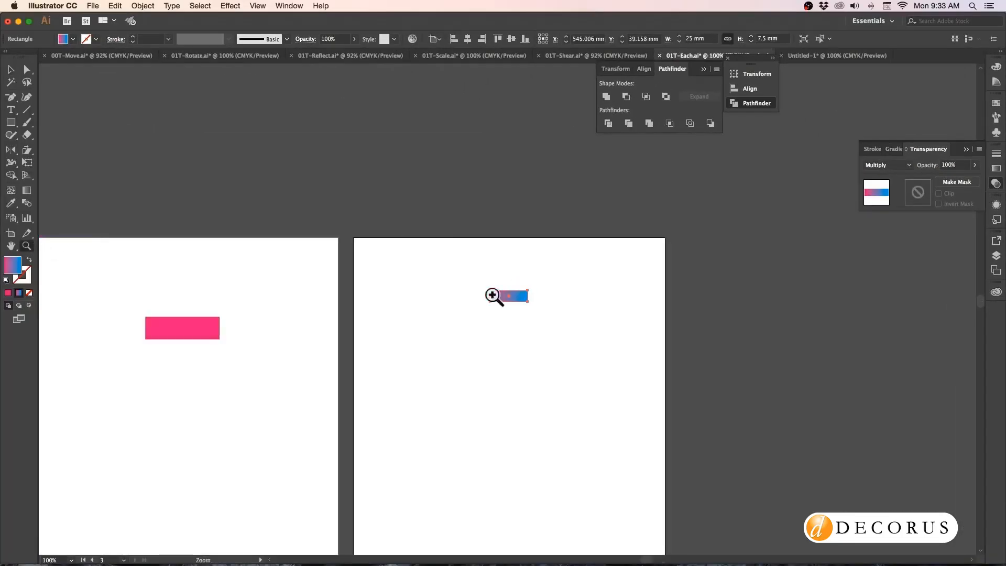
left_click(519, 317)
left_click(512, 310)
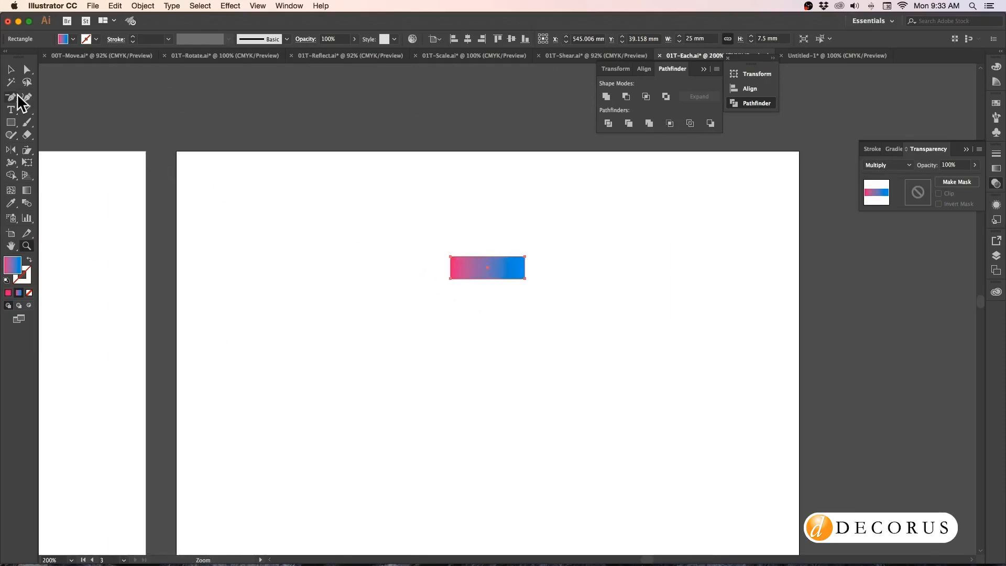
left_click(11, 69)
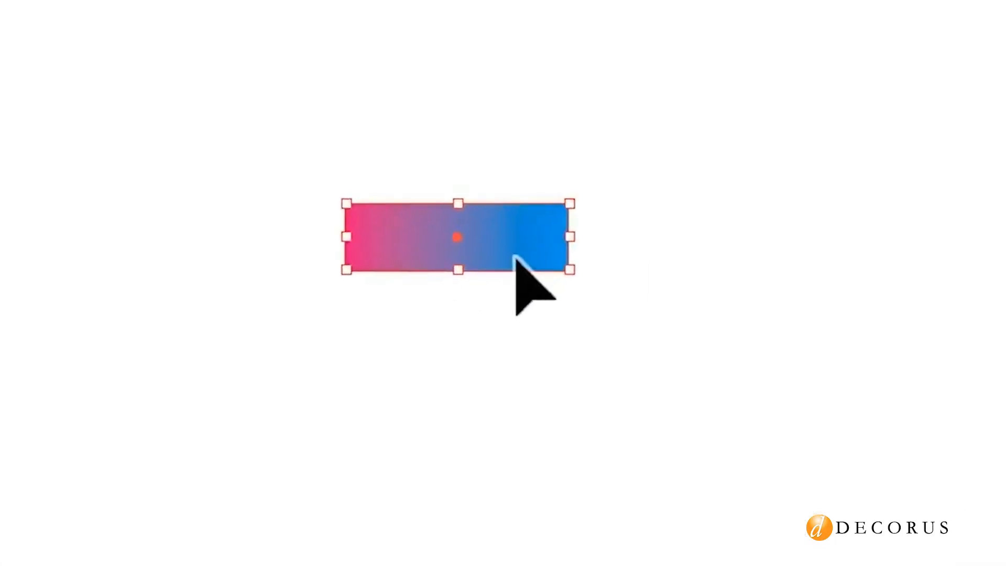
left_click_drag(507, 276, 517, 300)
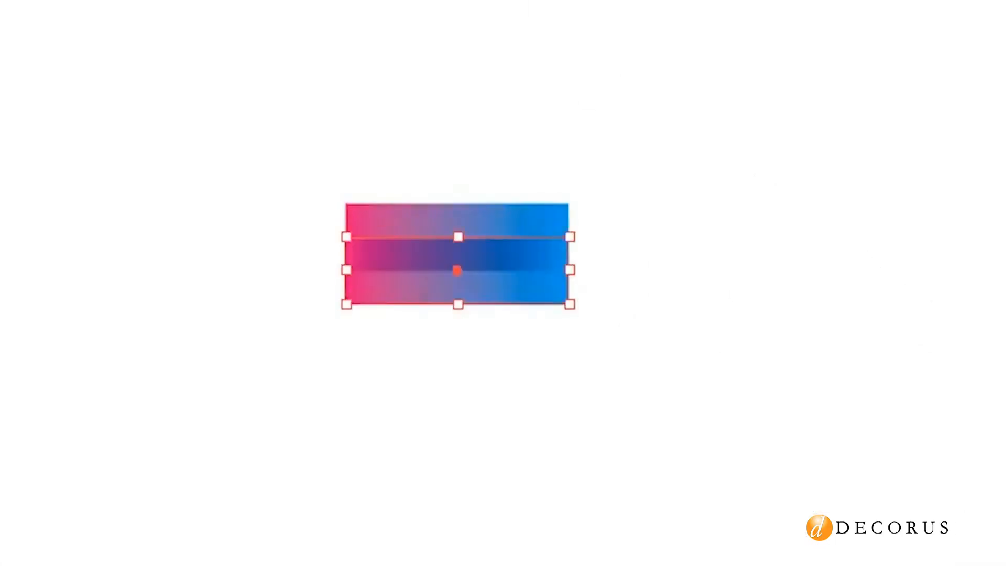
left_click(643, 454)
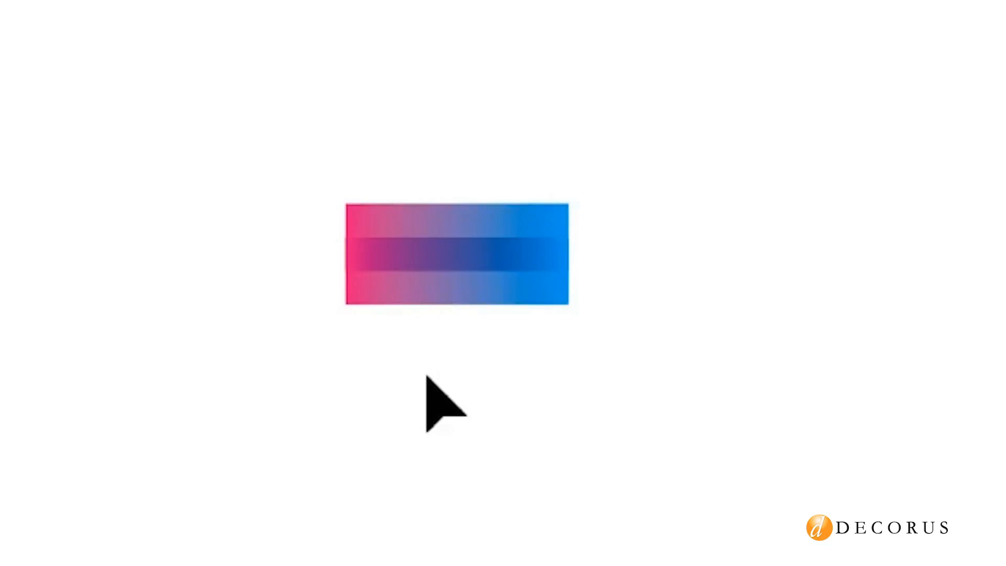
left_click(458, 292)
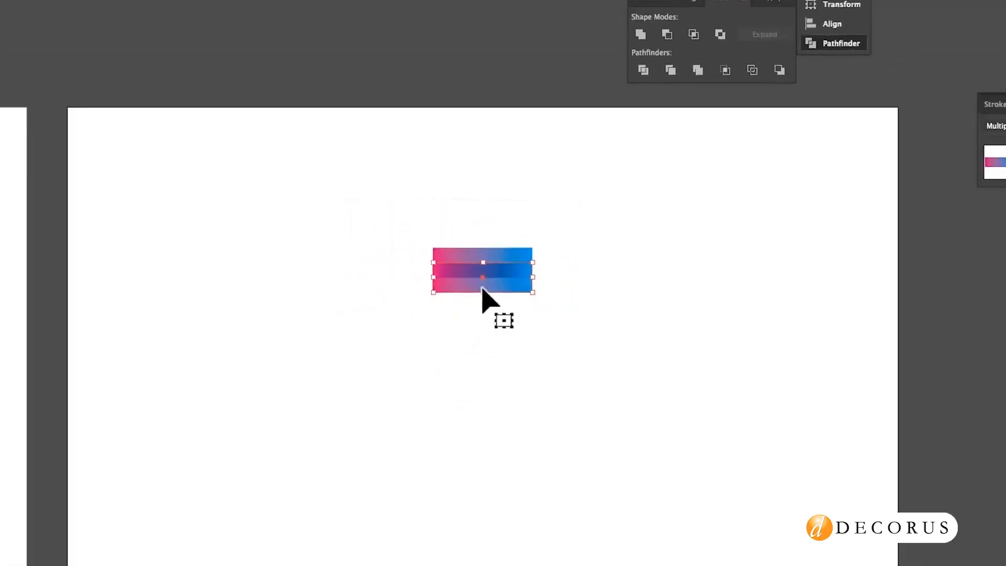
key("Delete")
Step: Move the gradient rectangle up close to the third artboard's top edge
left_click_drag(486, 266, 478, 182)
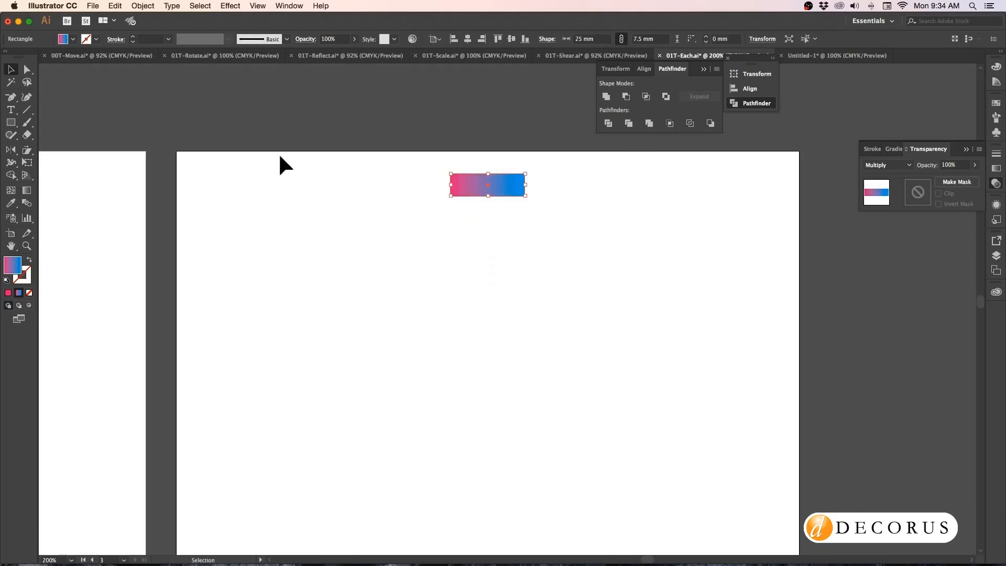
key("super+minus")
key("super+minus")
key("super+minus")
key("super+minus")
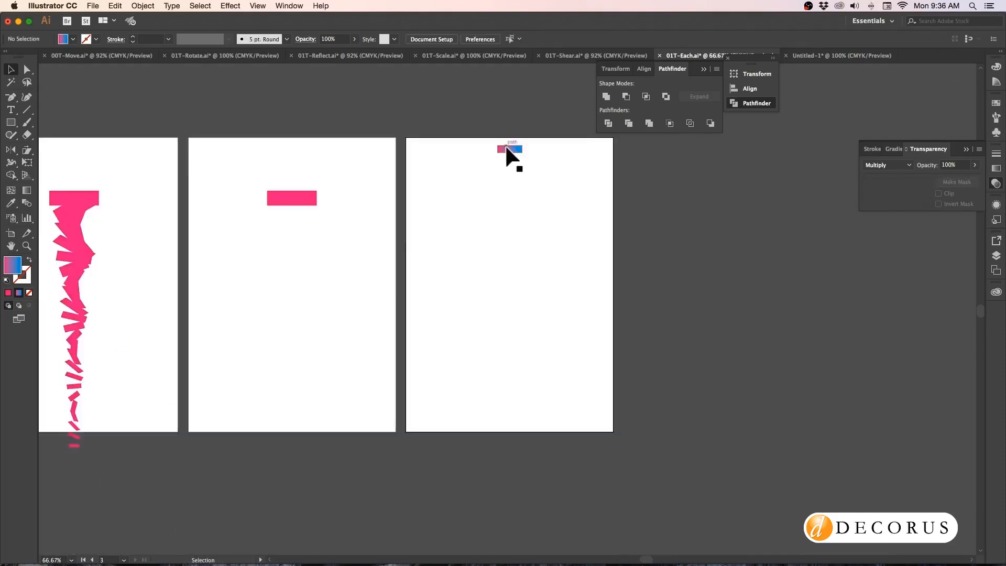
Step: Create a Transform Each copy of the gradient rectangle scaled 115% horizontally and 102% vertically, moved 10 mm vertically and rotated 15°
left_click(506, 149)
left_click(143, 6)
mouse_move(150, 17)
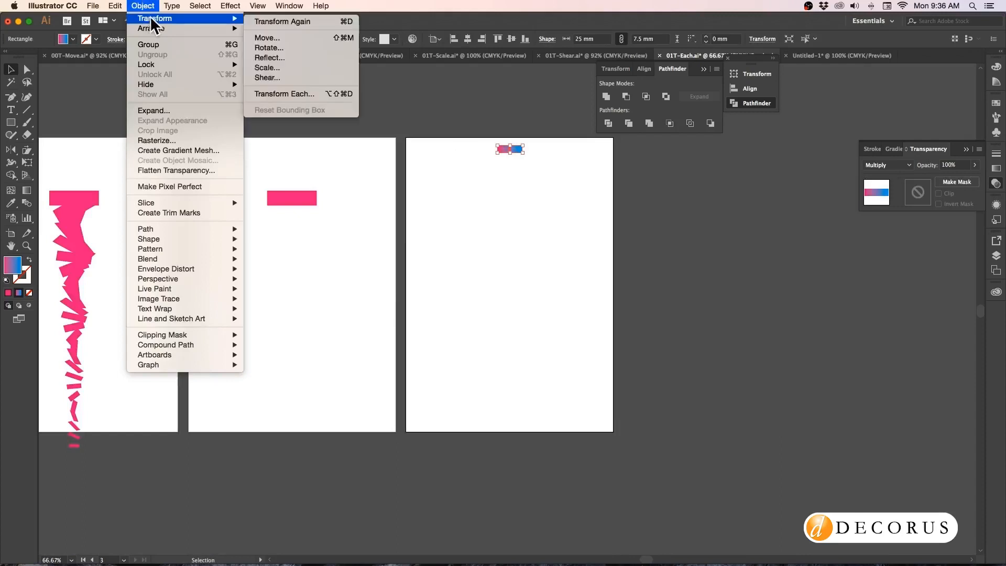
left_click(282, 92)
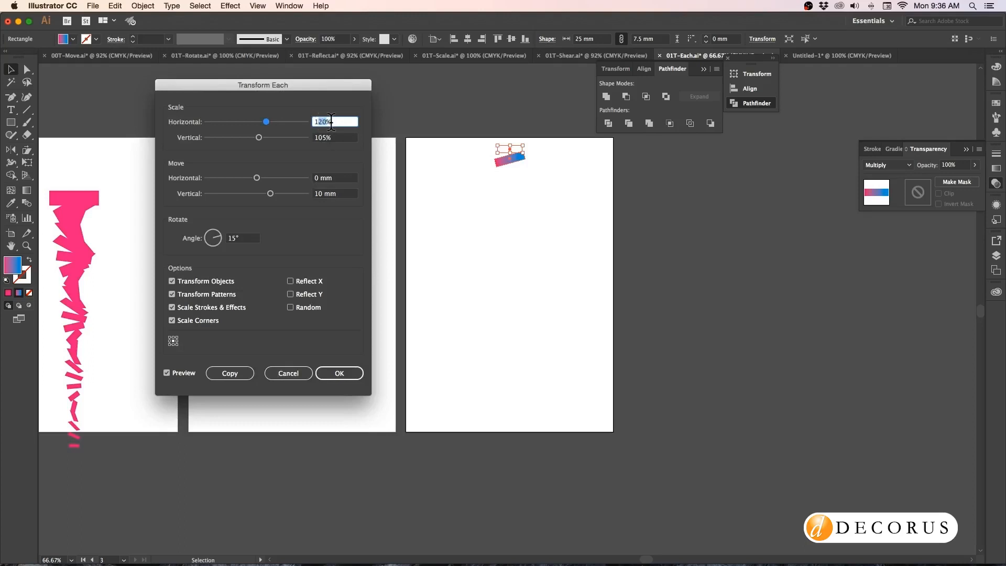
type("115")
left_click_drag(326, 138, 321, 138)
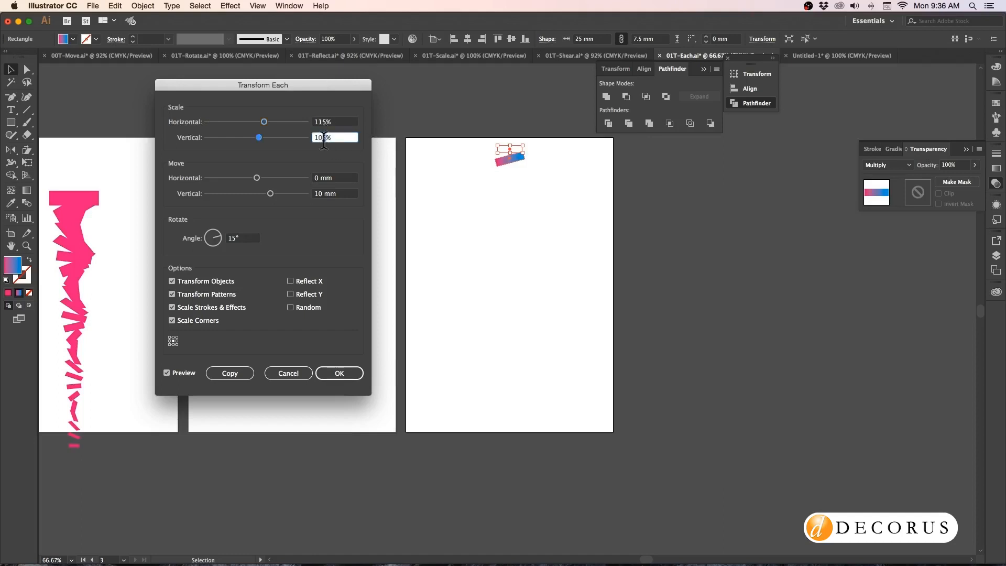
type("2")
left_click(229, 374)
Step: Repeat the copy transformation until the growing gradient spiral reaches the third artboard's bottom edge, and deselect it
key("ctrl+d")
key("ctrl+d")
key("ctrl+d")
key("ctrl+d")
key("ctrl+d")
key("ctrl+d")
key("ctrl+d")
key("ctrl+d")
key("ctrl+d")
key("ctrl+d")
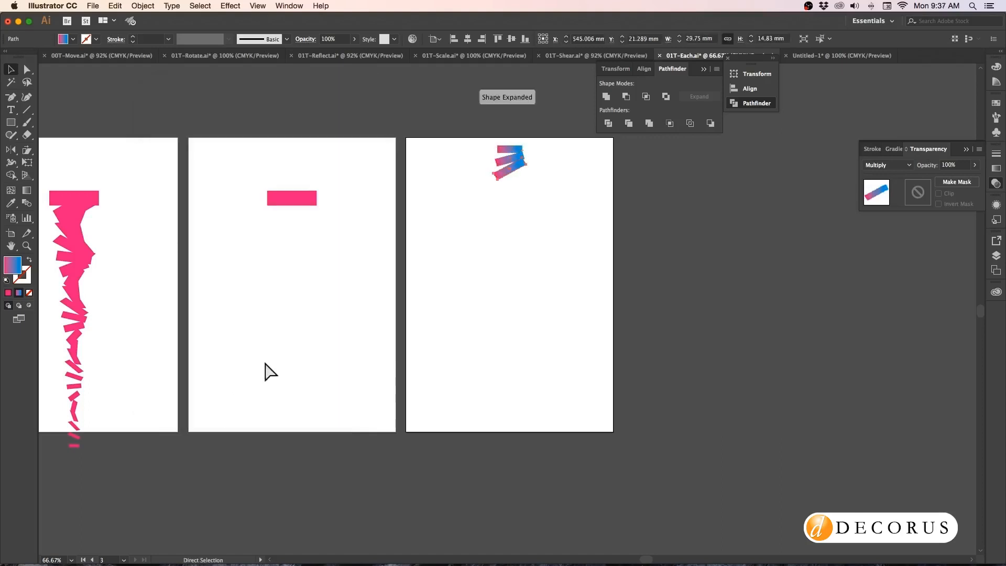
key("ctrl+d")
key("ctrl+d")
key("ctrl+d")
key("ctrl+d")
key("ctrl+d")
key("ctrl+d")
key("ctrl+d")
key("ctrl+d")
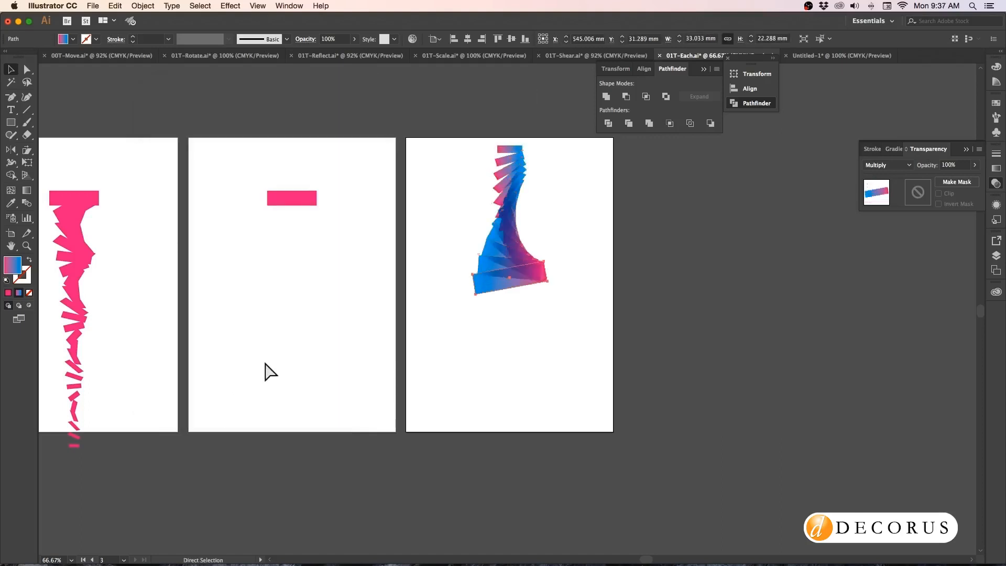
key("ctrl+d")
key("ctrl+d")
key("ctrl+d")
key("ctrl+d")
key("ctrl+d")
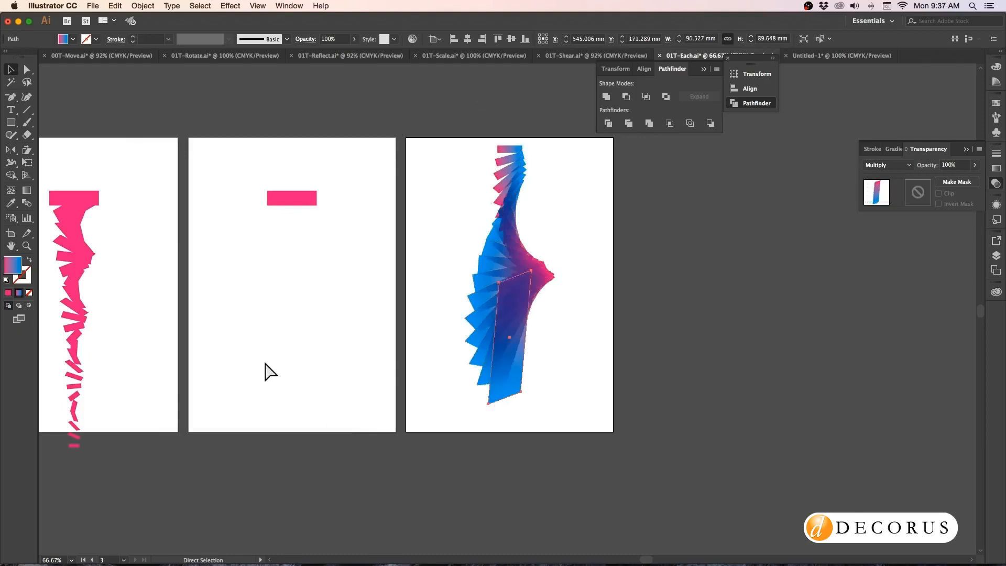
key("ctrl+d")
key("ctrl+d")
key("ctrl+d")
key("ctrl+d")
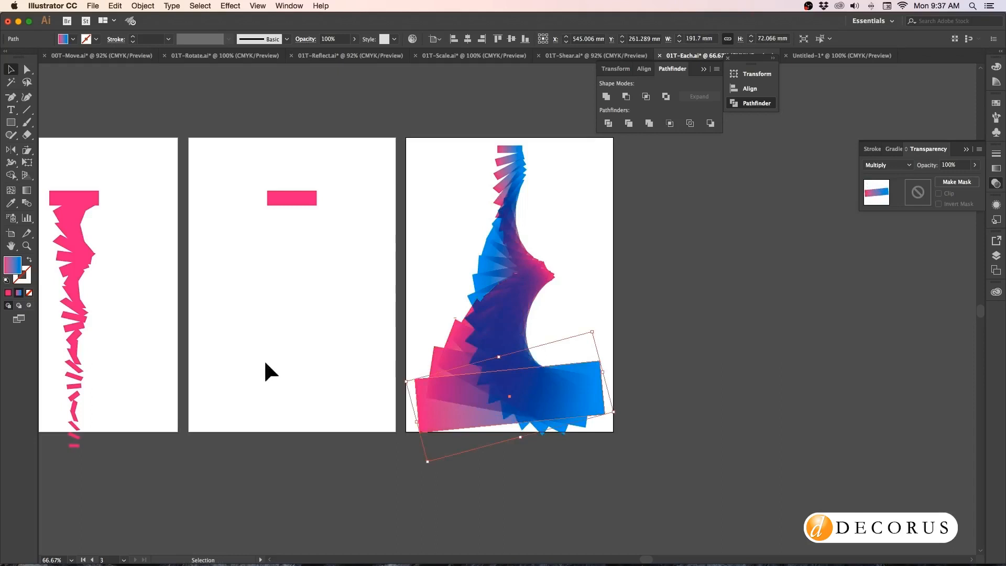
left_click(169, 140)
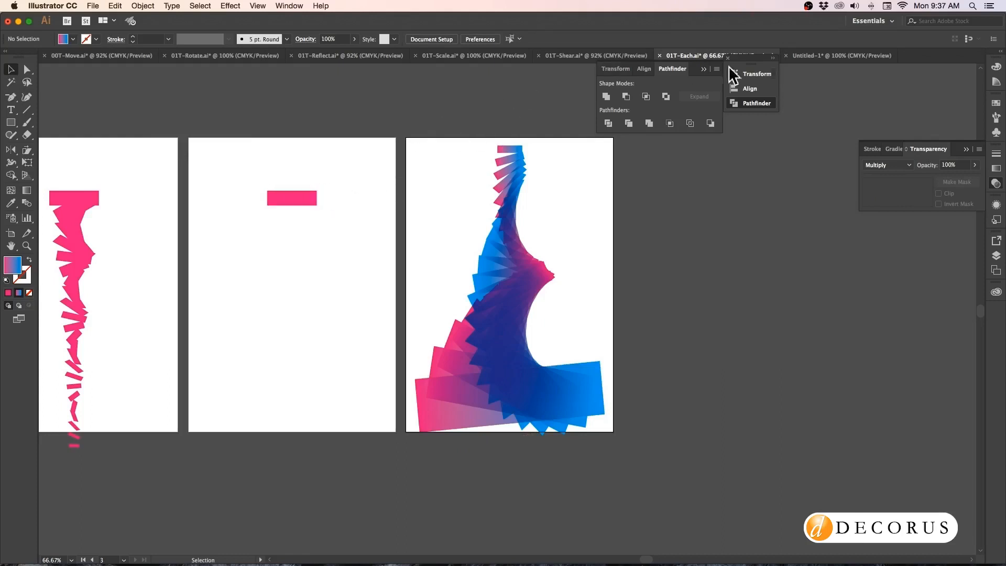
Step: Switch to the Untitled-1 document and draw a rectangle about 127 × 79 mm in the upper part of the first artboard
left_click_drag(759, 55, 761, 76)
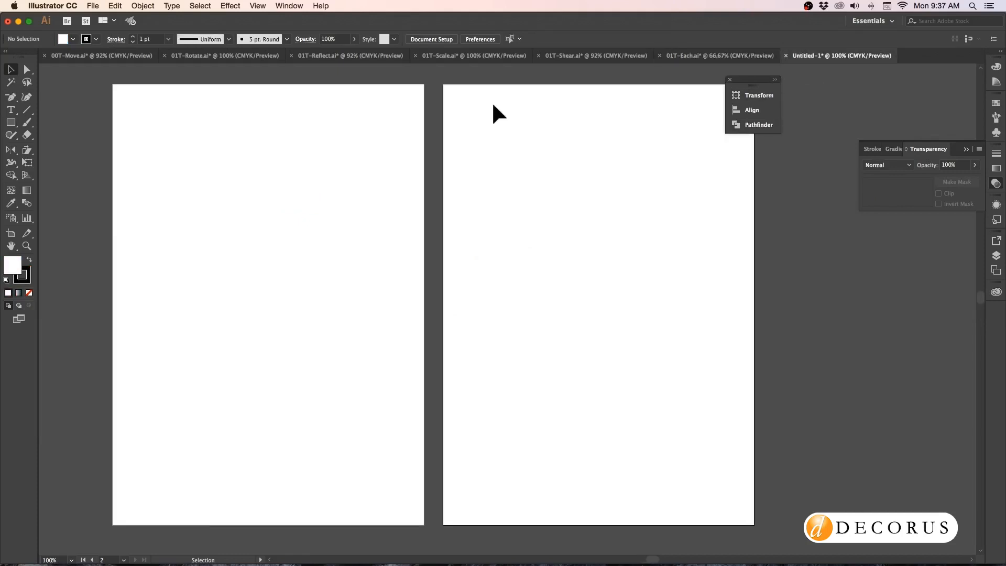
left_click(10, 123)
mouse_move(183, 124)
left_mouse_down()
mouse_move(364, 225)
mouse_move(372, 242)
left_mouse_up()
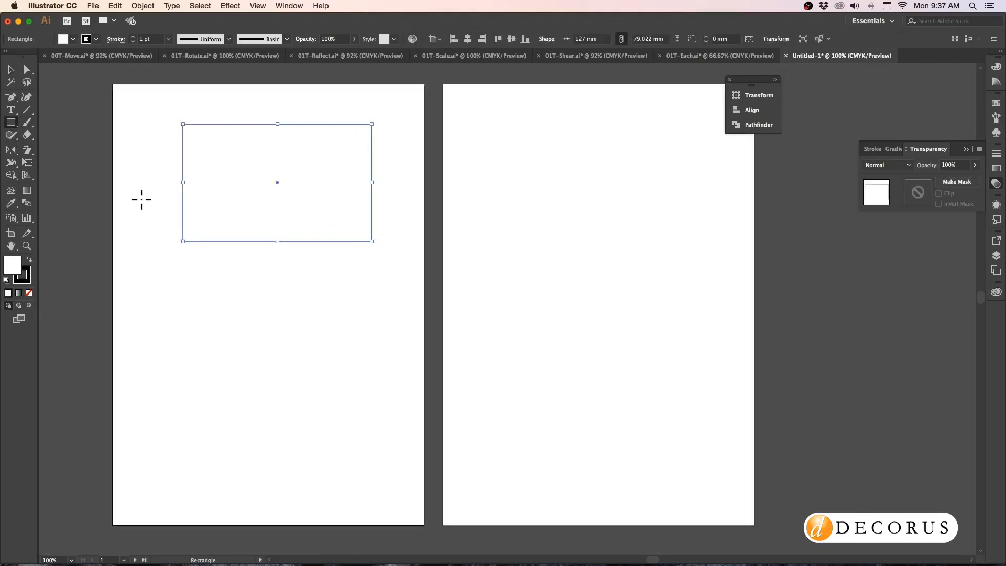
left_click(182, 316)
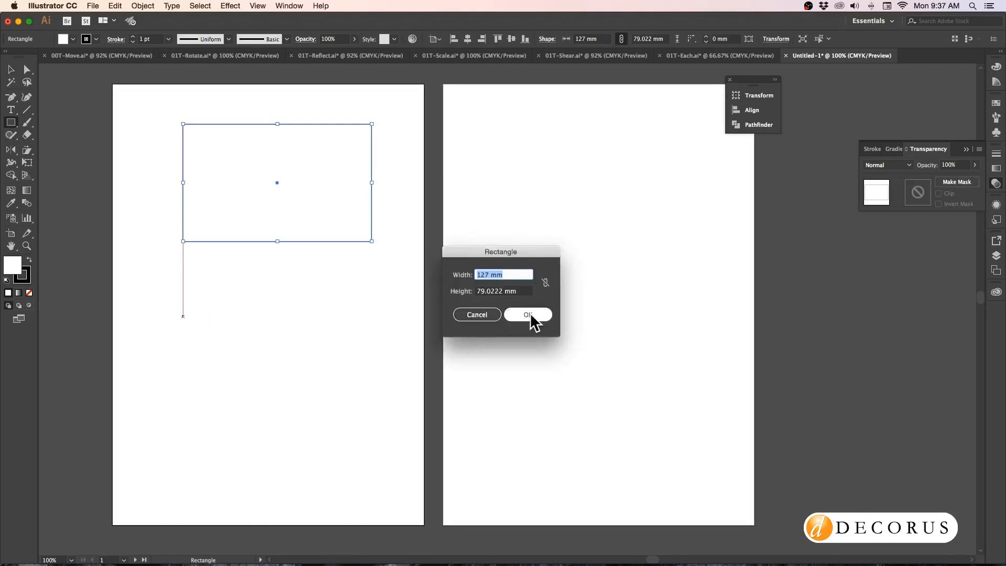
left_click(477, 315)
Step: Duplicate the rectangle below the original and align both rectangles by their horizontal centers
left_click(11, 69)
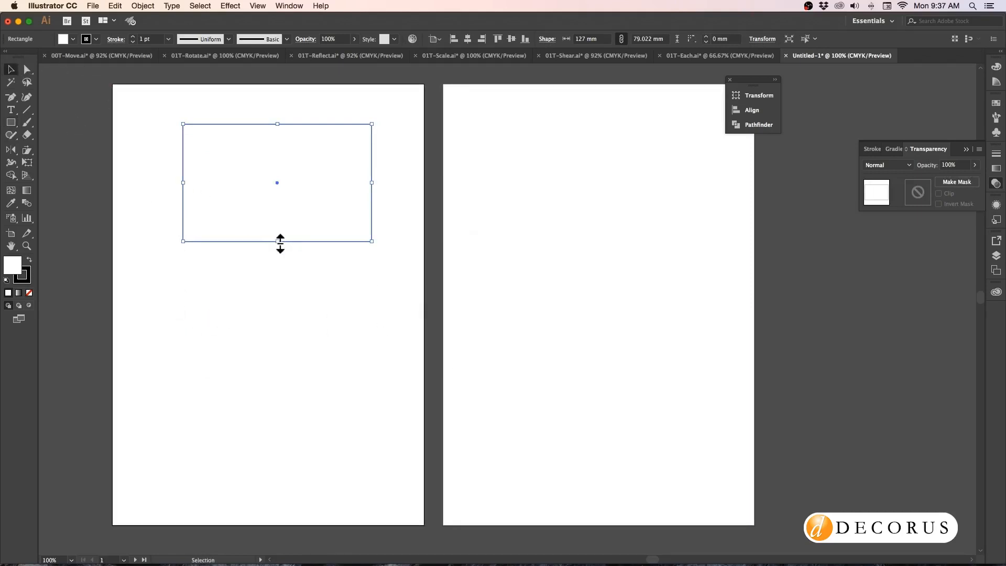
left_click_drag(286, 241, 279, 413)
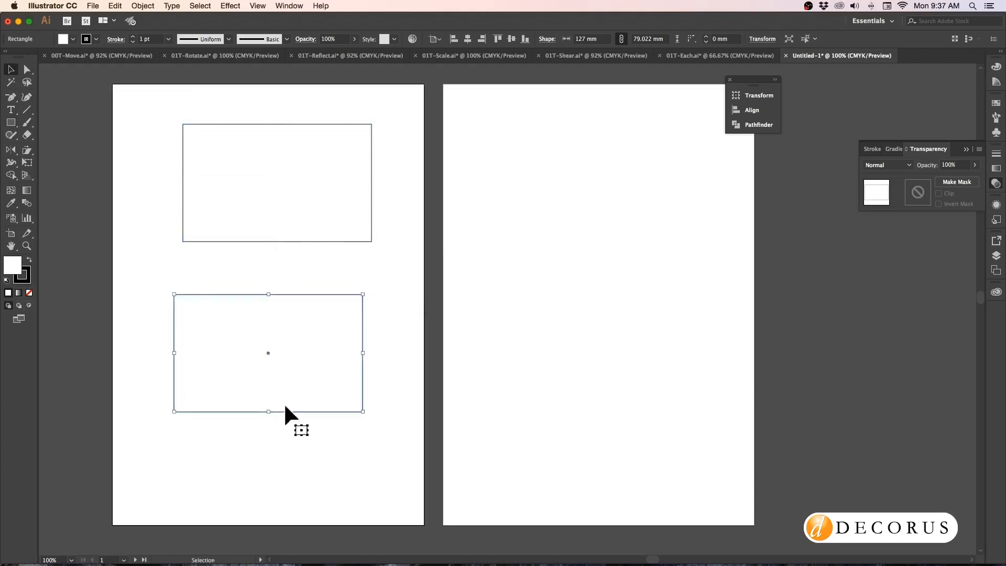
left_click(223, 128, "shift")
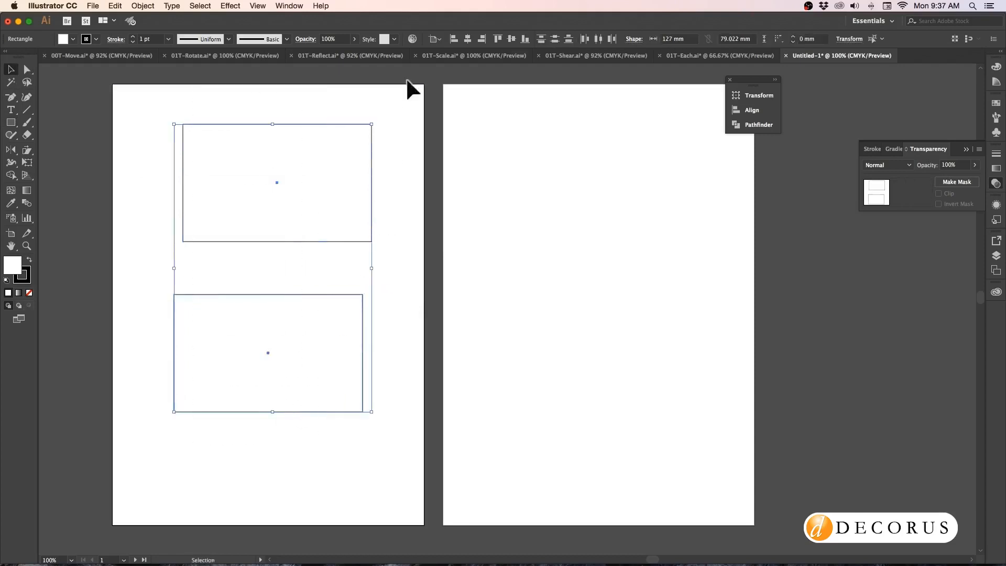
left_click(467, 38)
Step: Use the Reshape tool to pull the upper rectangle's bottom edge up into a curve peaking near its left side
left_click(304, 124)
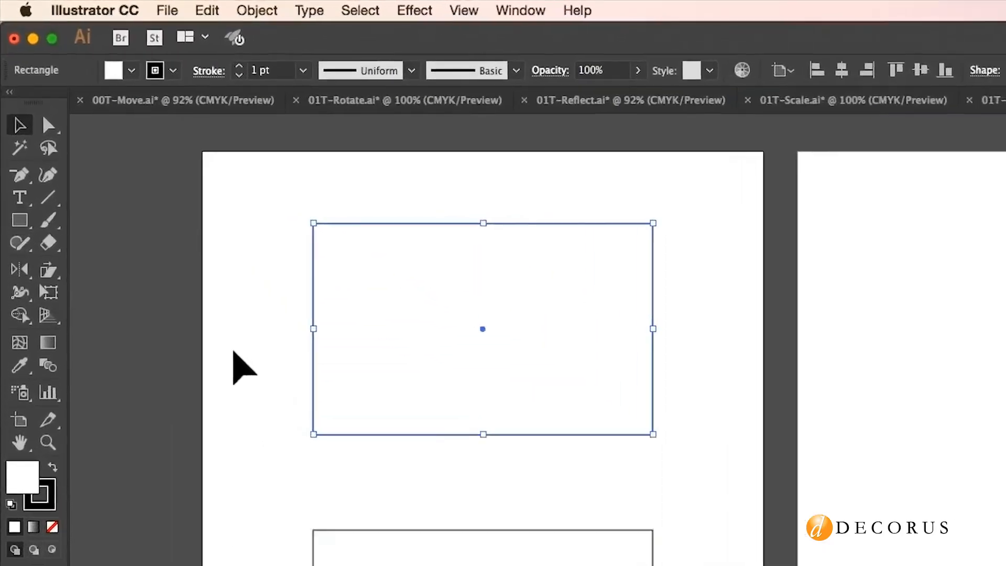
left_click(26, 151)
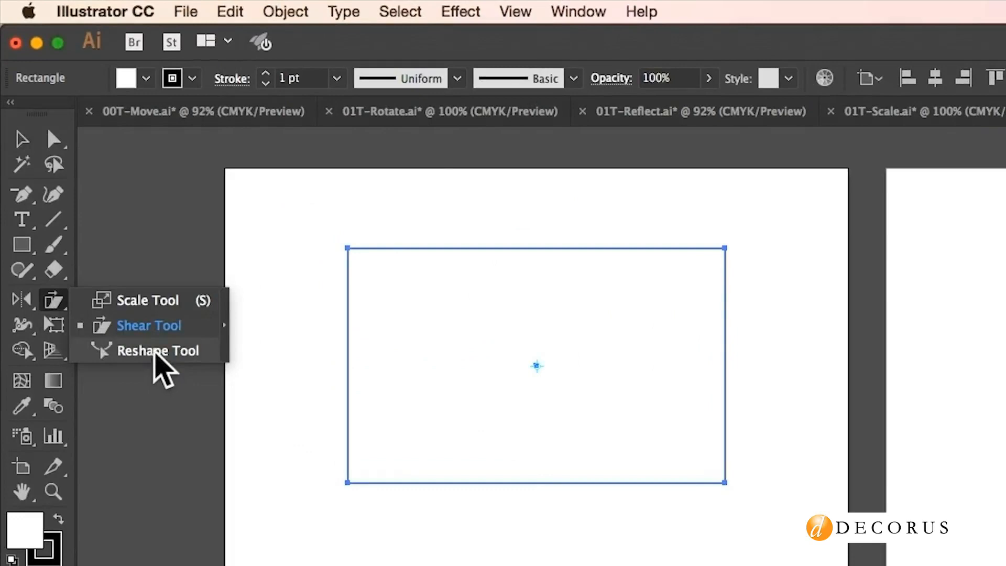
left_click(158, 357)
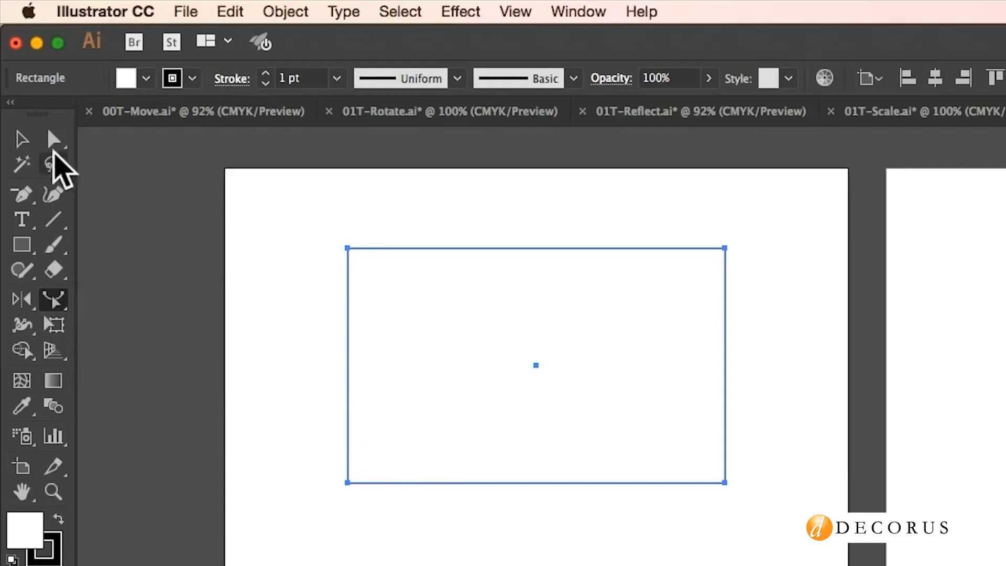
left_click(54, 140)
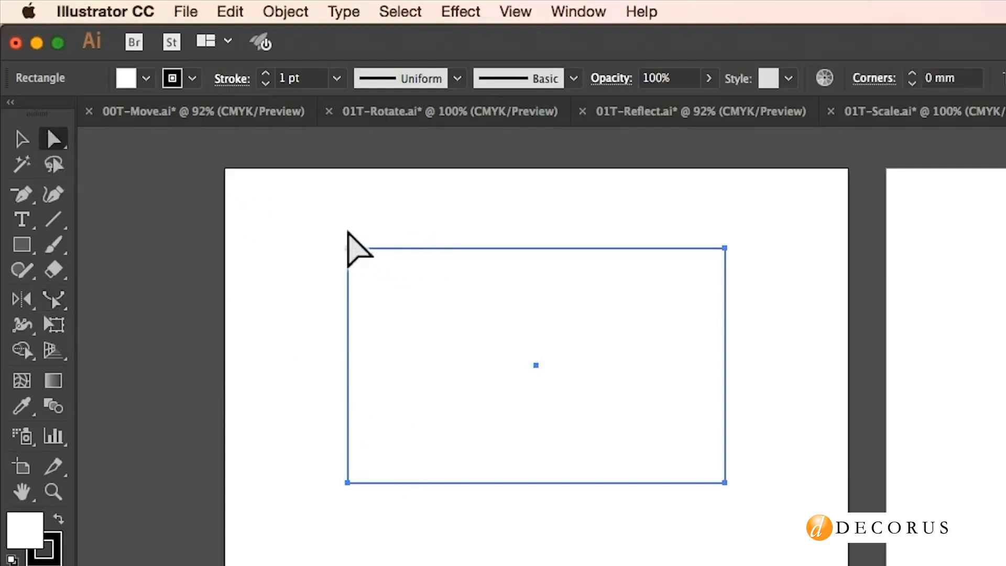
left_click(428, 205)
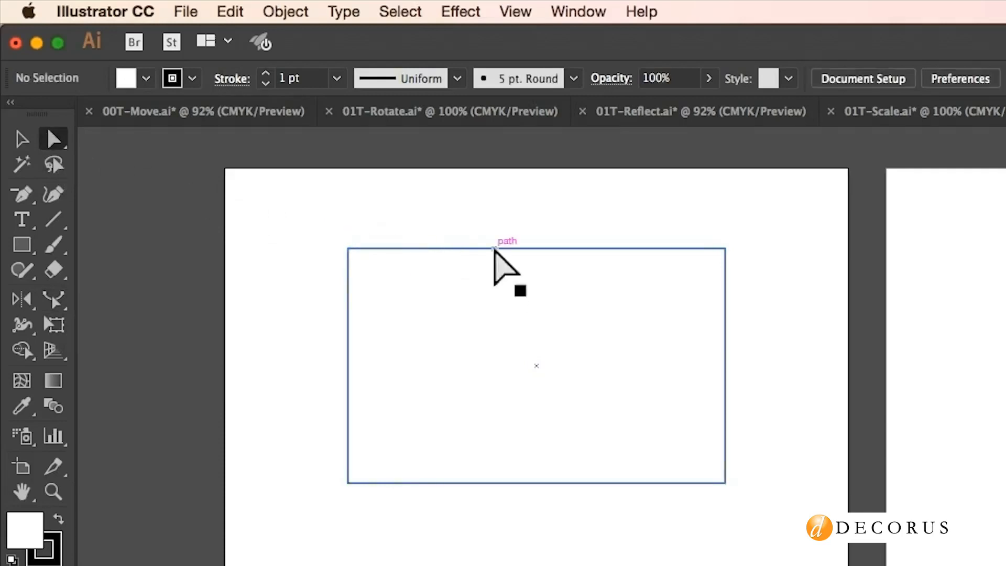
left_click(494, 248)
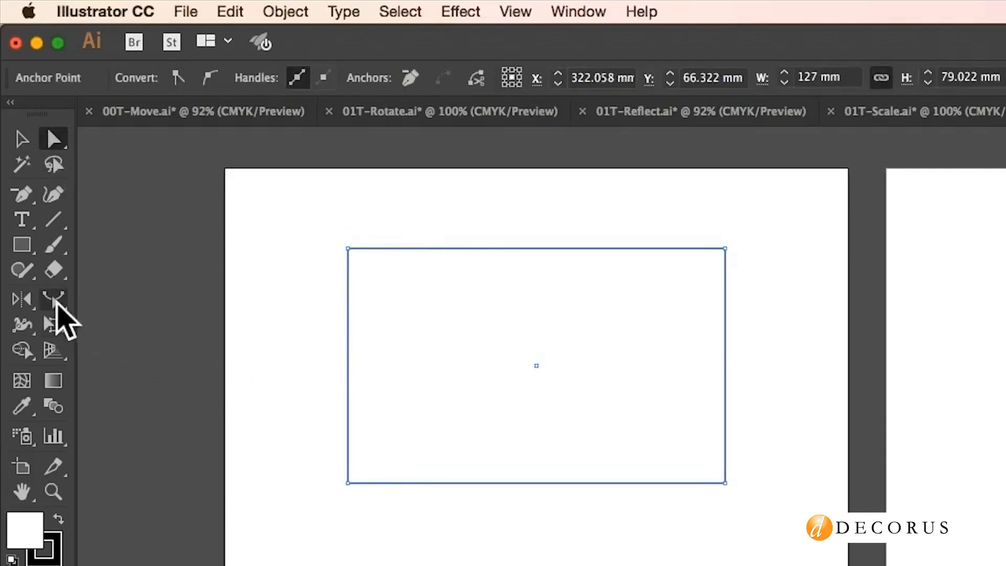
left_click(53, 300)
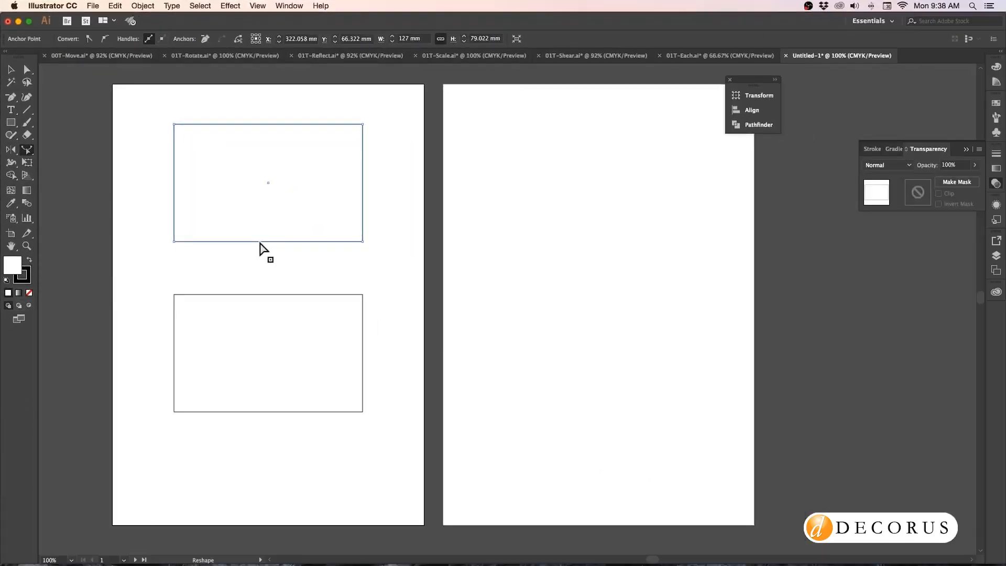
left_click_drag(260, 243, 214, 200)
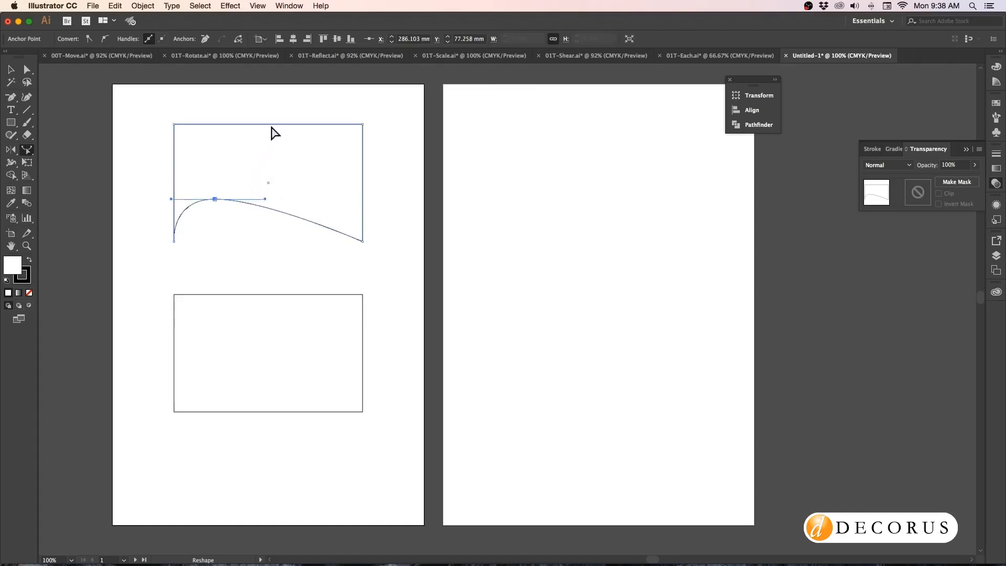
Step: Try bending the upper shape's top edge inward with the Reshape tool, and undo the attempt
mouse_move(271, 126)
left_mouse_down()
mouse_move(273, 154)
mouse_move(273, 144)
left_mouse_up()
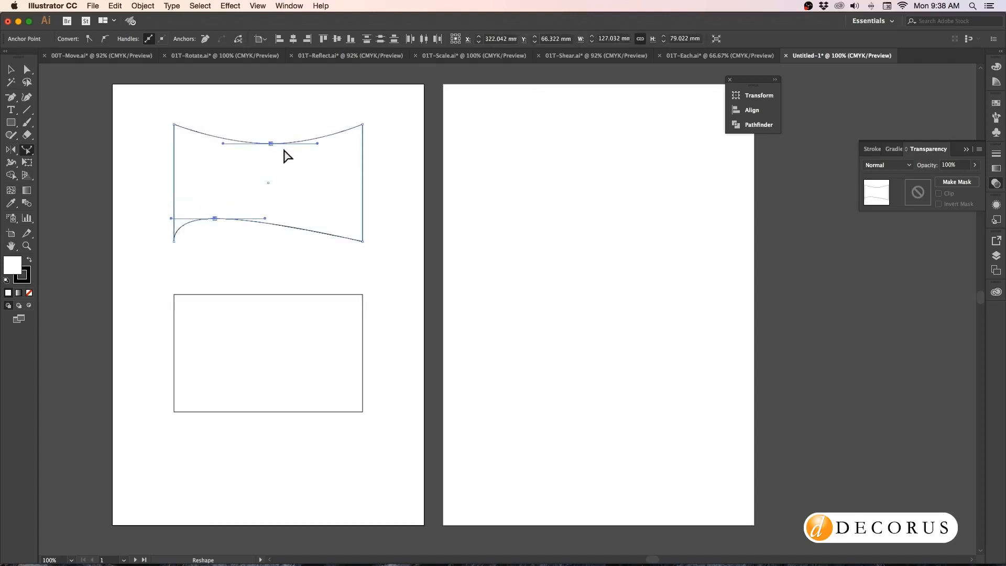
key("super+z")
key("super+z")
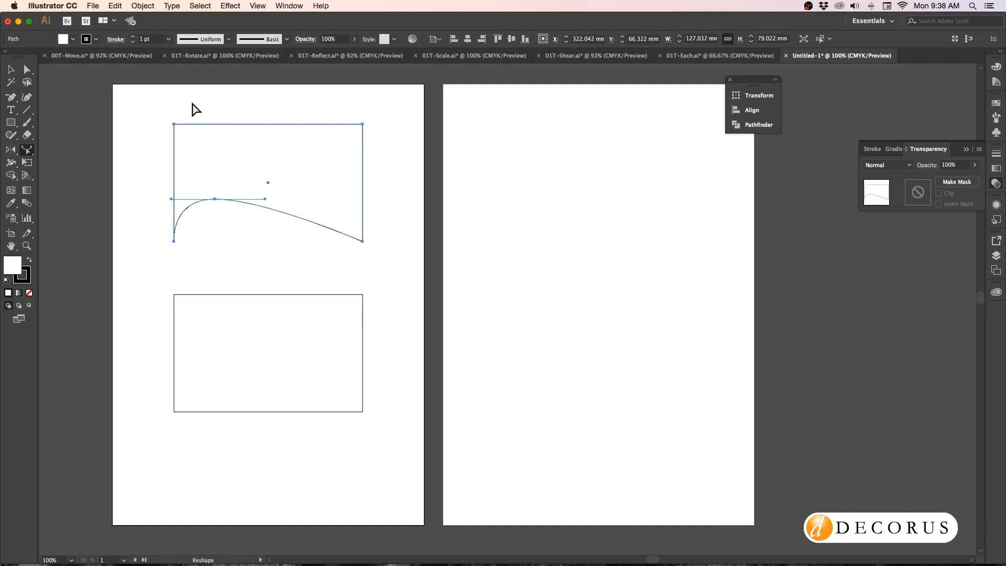
Step: Use the Reshape tool to bend the upper shape's top edge down into a curve dipping near its right side
left_click(28, 70)
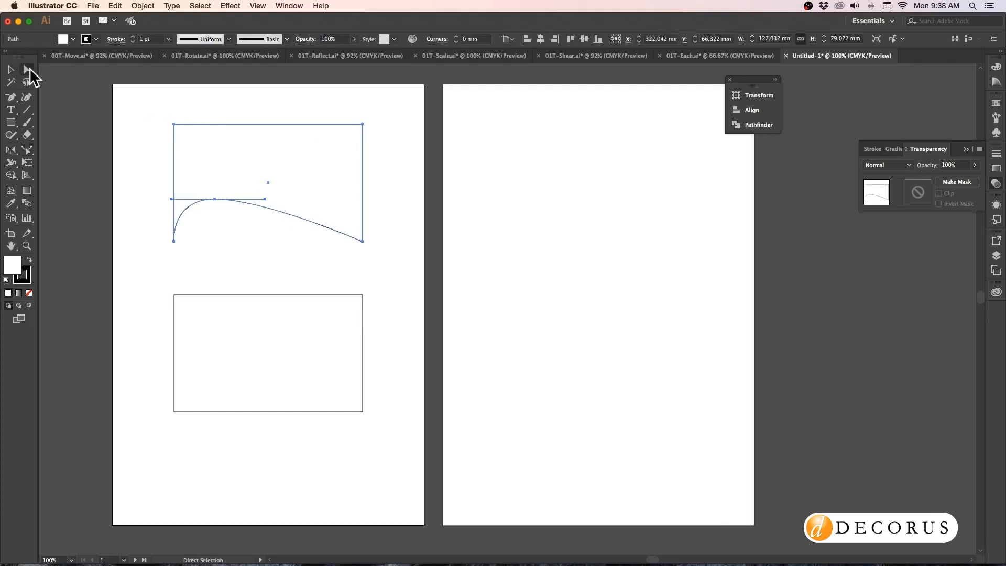
left_click(237, 103)
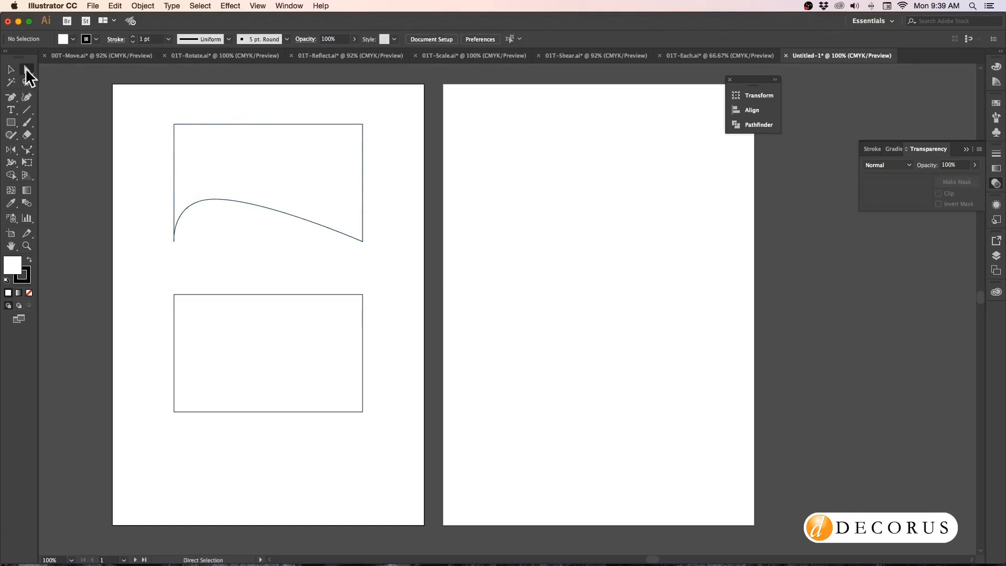
left_click(244, 125)
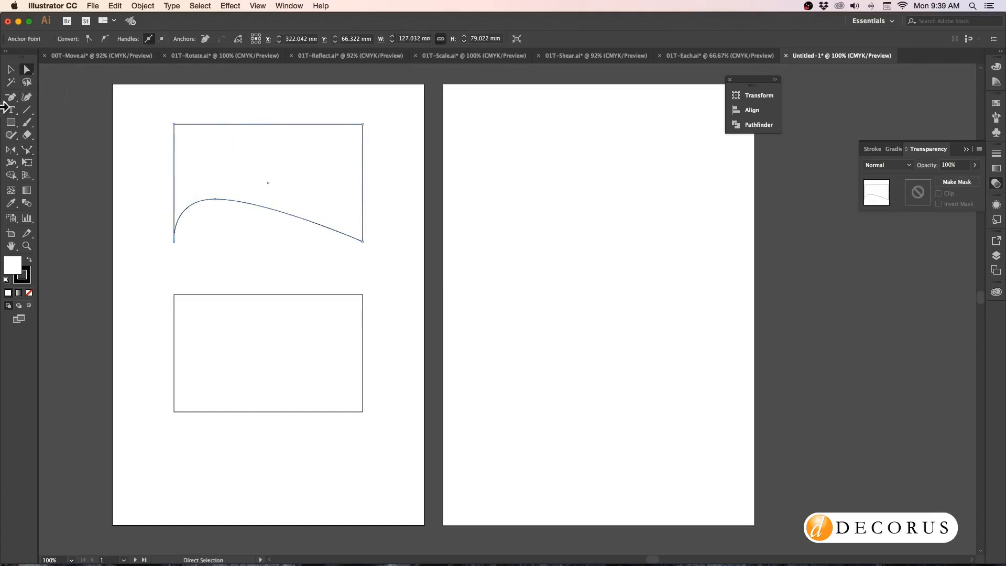
left_click(27, 148)
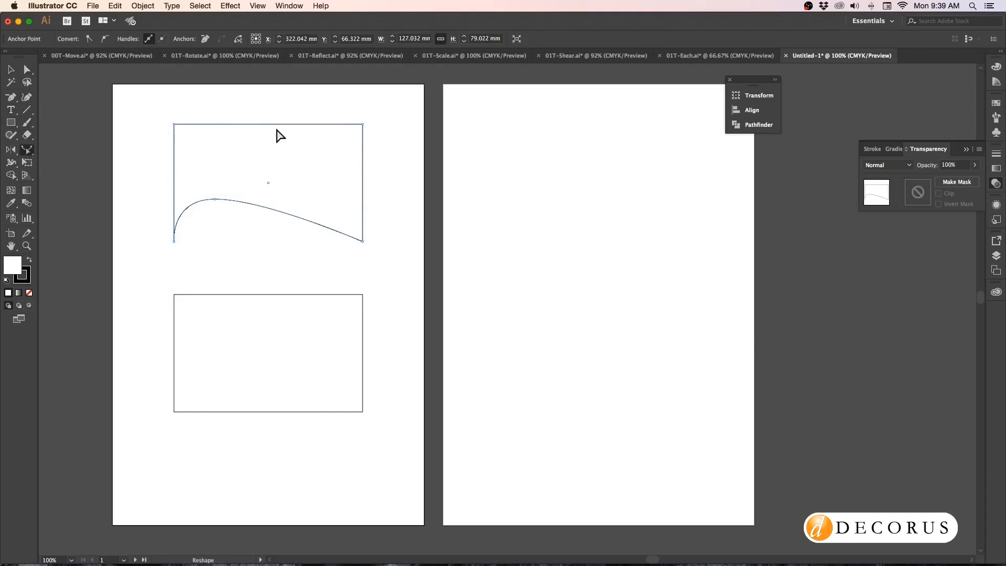
left_click_drag(277, 127, 308, 179)
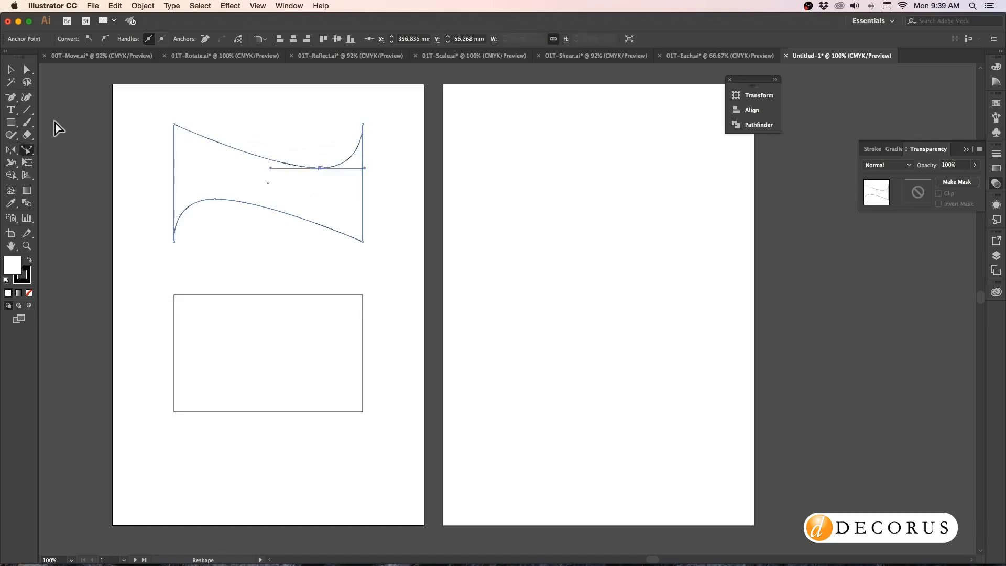
Step: Use the Reshape tool to pull the lower rectangle's left edge inward into a curve peaking above mid-height
left_click(27, 70)
left_click(175, 352)
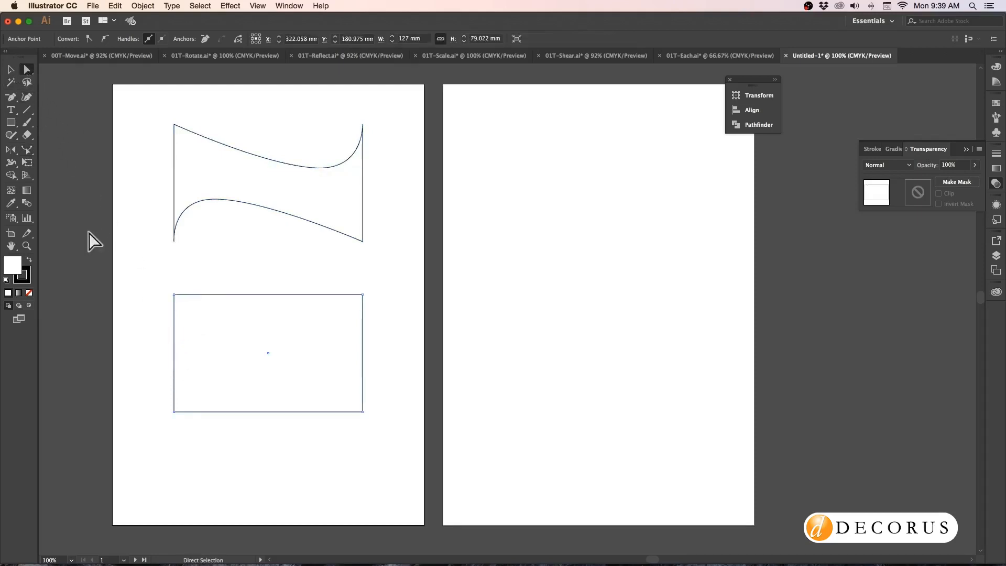
left_click(28, 150)
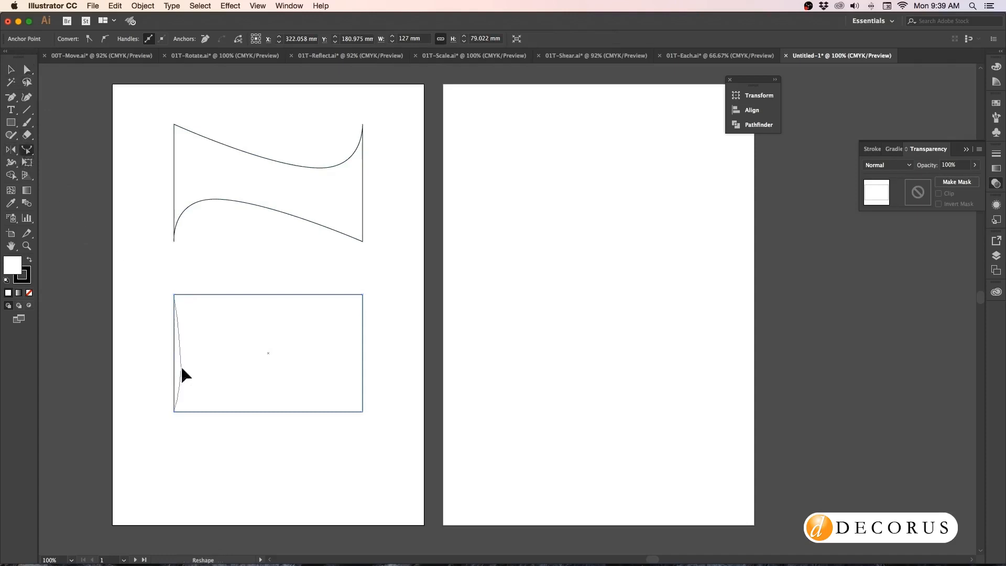
left_click_drag(181, 368, 242, 334)
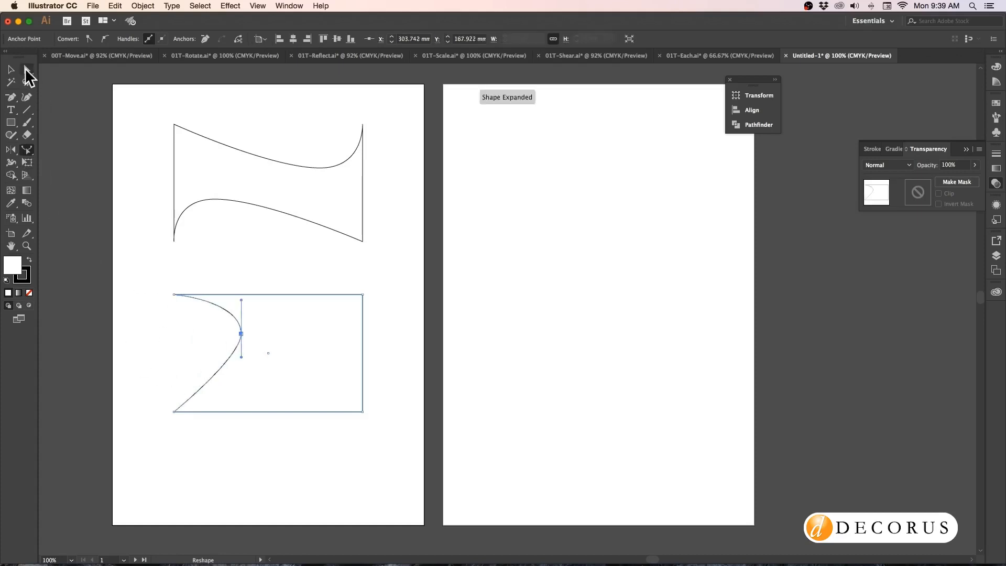
Step: Bend the lower shape's right edge inward with the Reshape tool into a curve peaking below mid-height
left_click(25, 69)
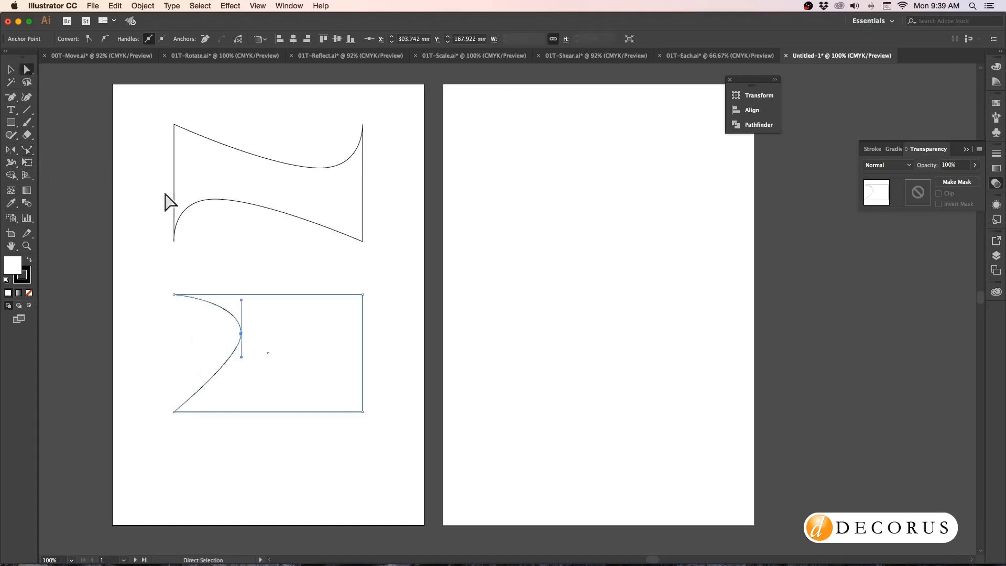
left_click(373, 323)
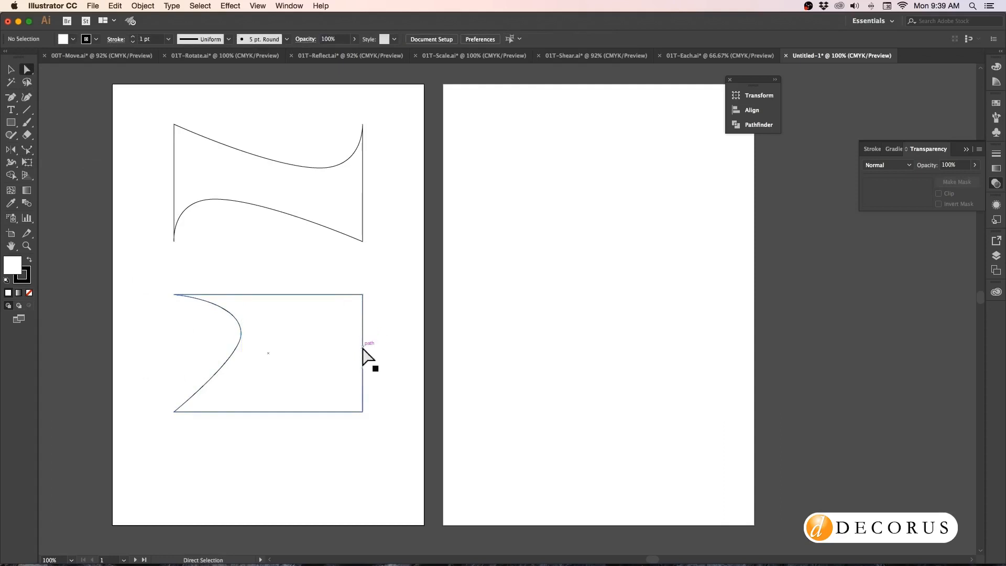
left_click(363, 348)
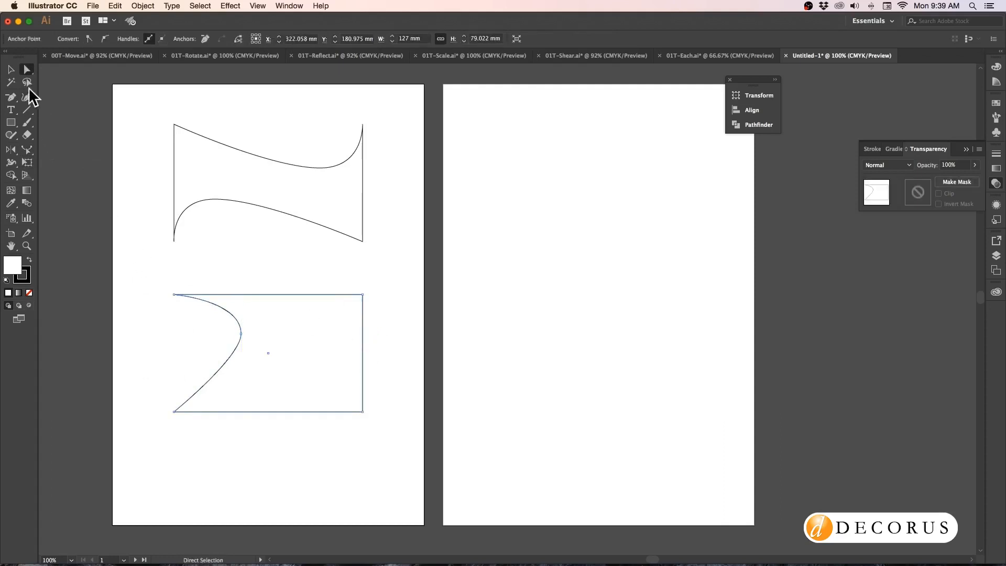
left_click(27, 148)
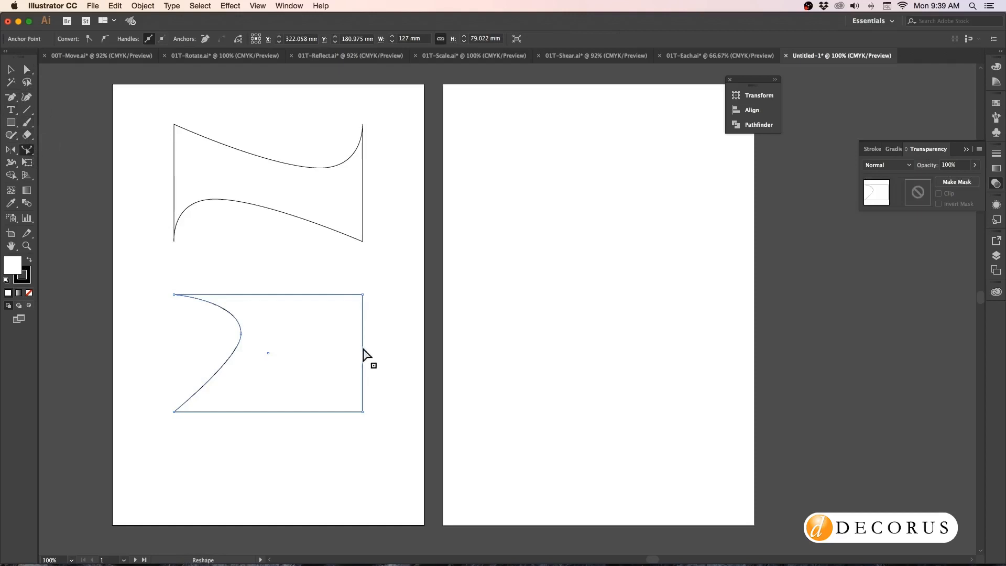
left_click_drag(362, 348, 295, 372)
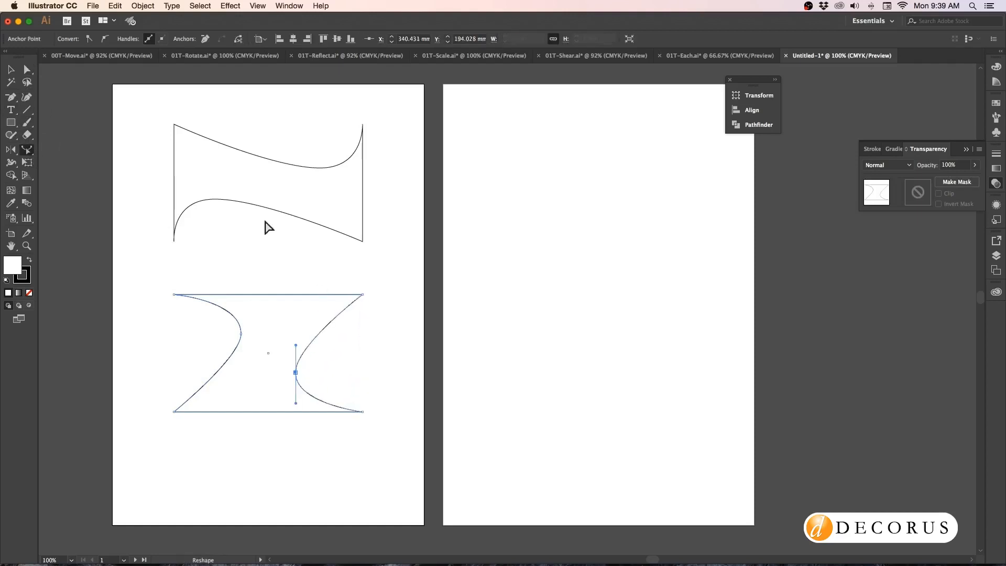
Step: Swap the lower shape's fill and stroke colors to give it a solid black fill
left_click(10, 70)
left_click_drag(177, 260, 231, 375)
left_click(29, 259)
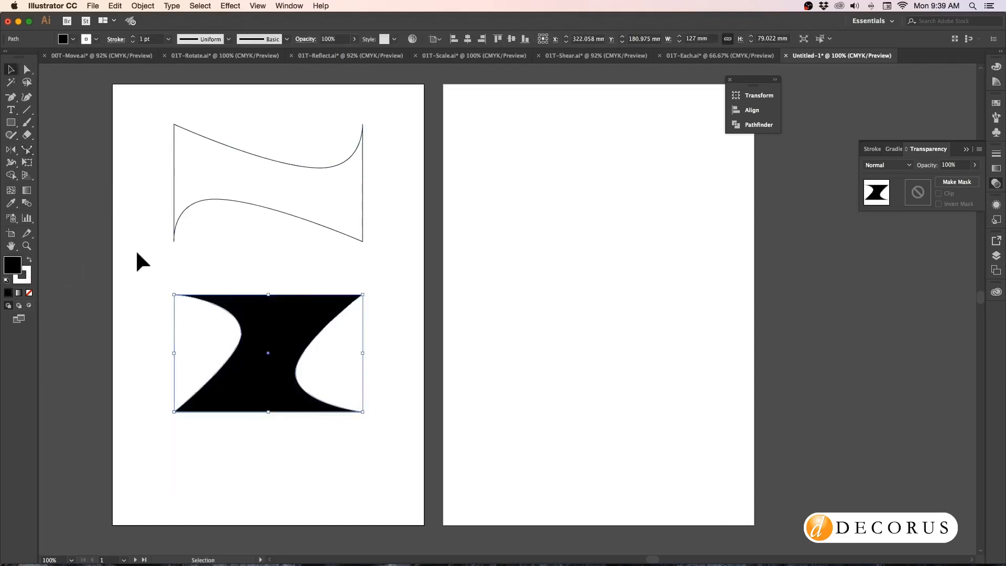
left_click(151, 268)
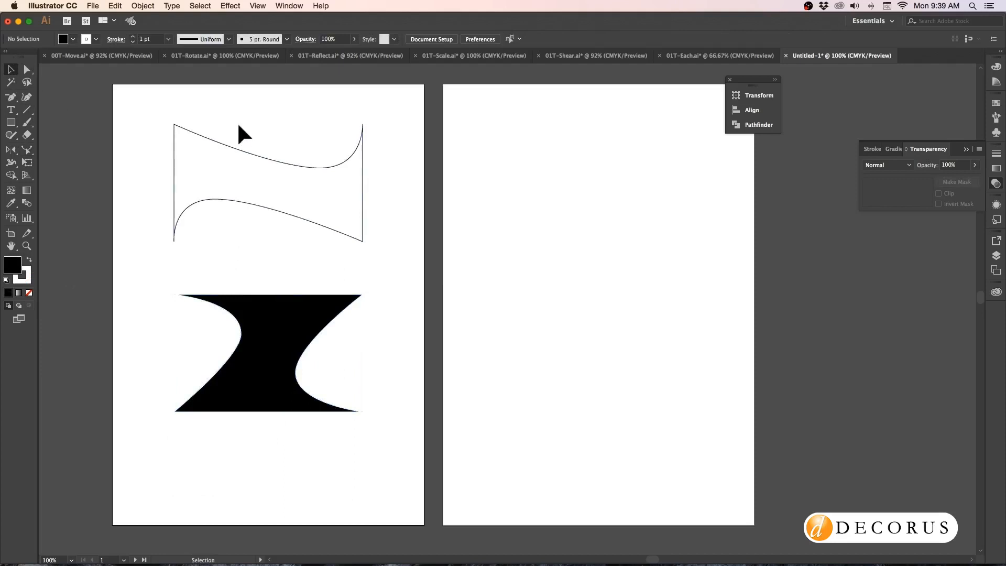
Step: Fill the upper reshaped object with green, picking color 1AFF16
left_click_drag(238, 126, 266, 254)
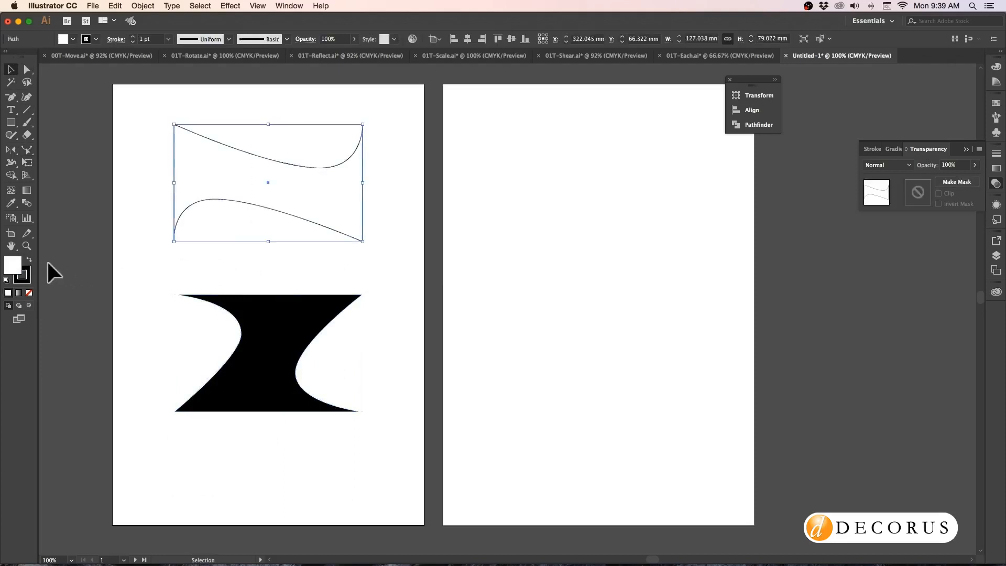
double_click(9, 265)
left_click(375, 342)
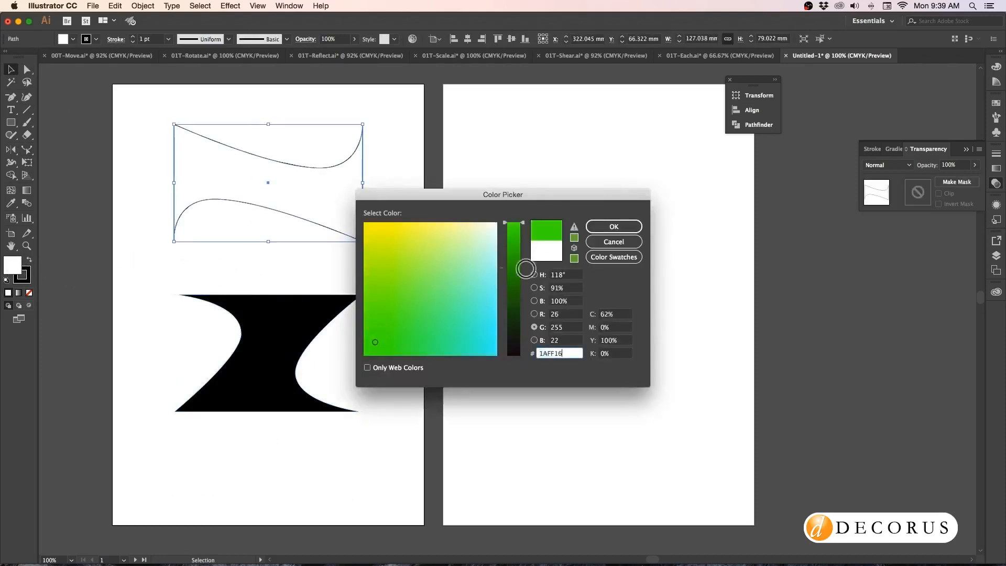
left_click(612, 227)
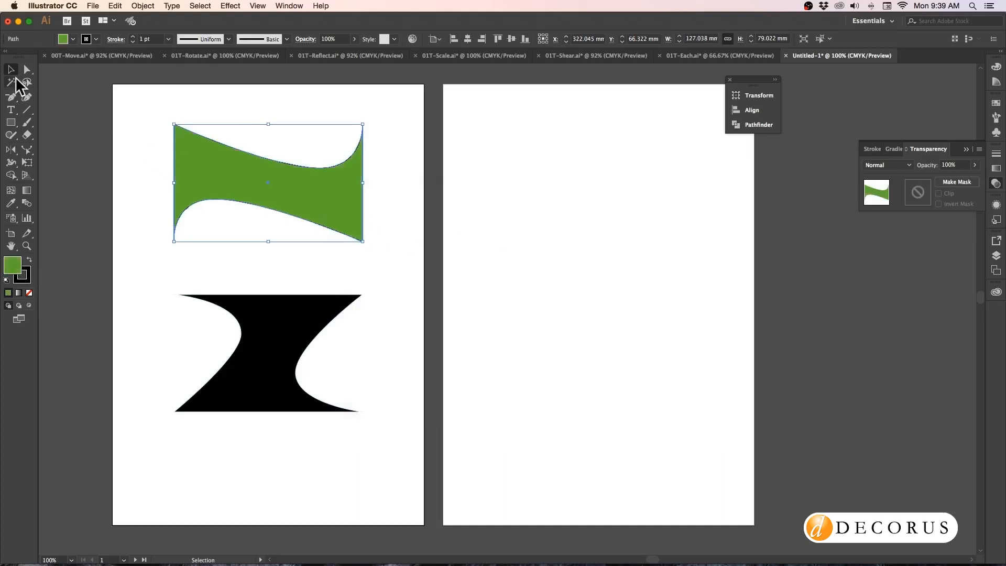
left_click(394, 138)
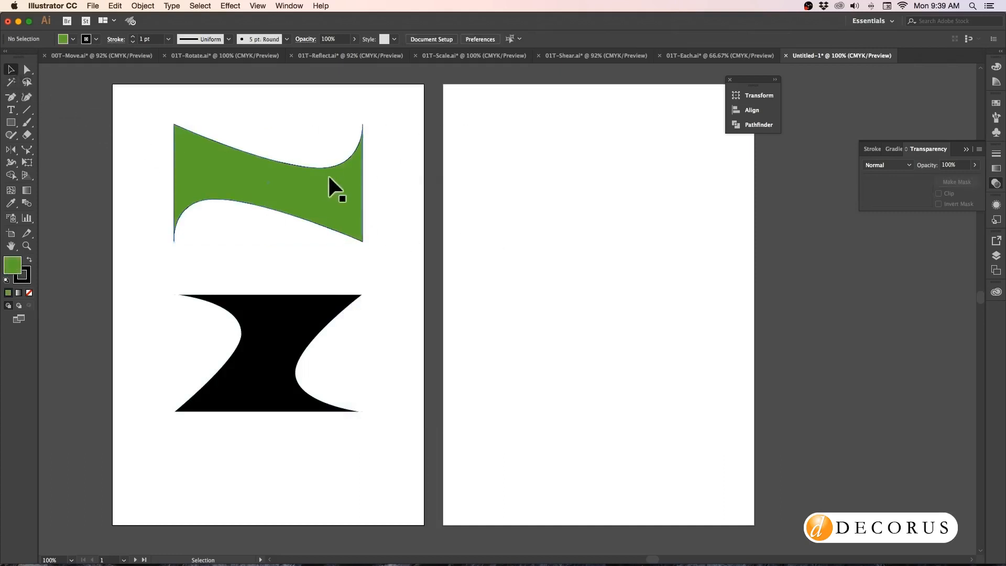
Step: Move the green shape down to sit just above the black one, and delete both shapes
left_click_drag(330, 175, 329, 227)
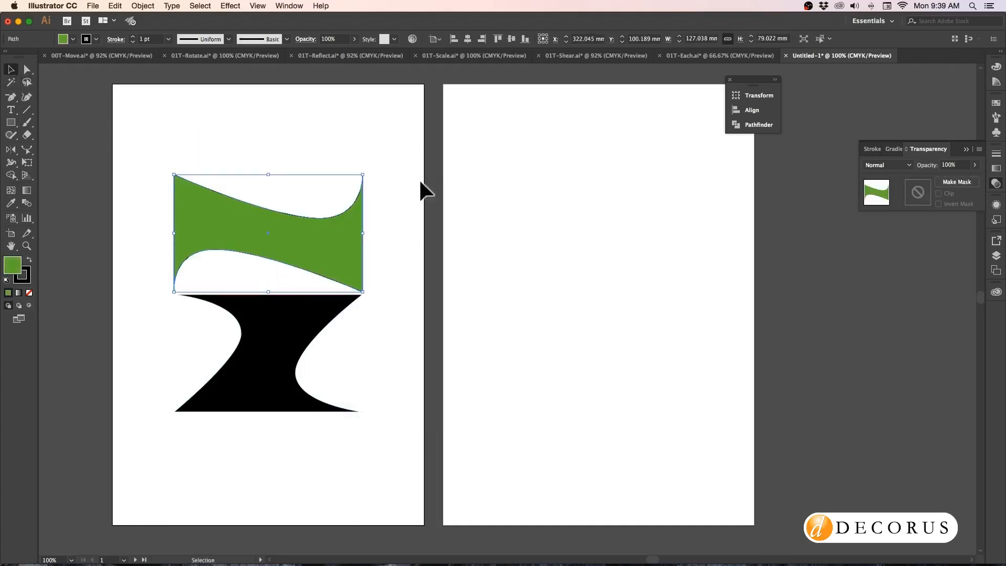
left_click(418, 318)
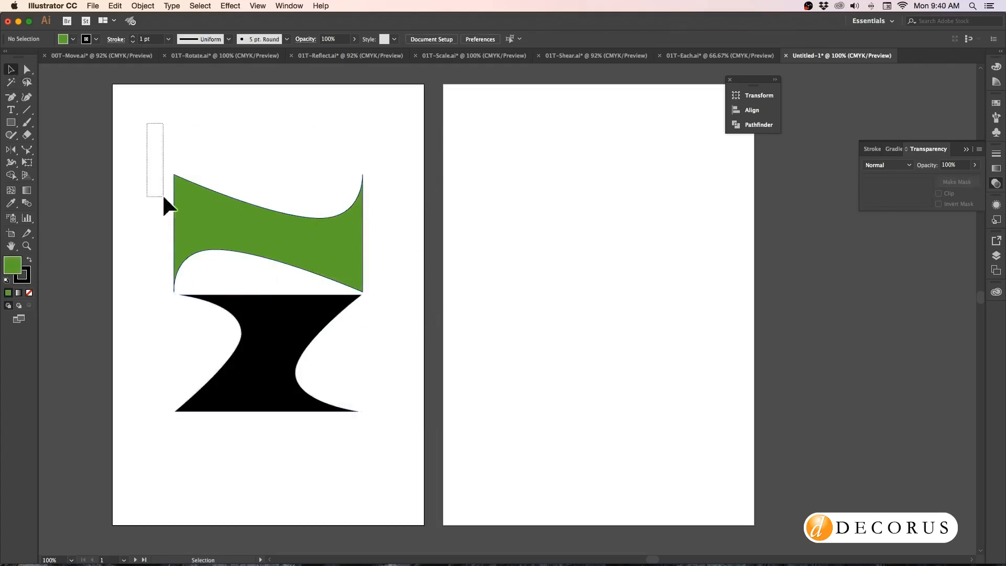
left_click_drag(163, 197, 399, 455)
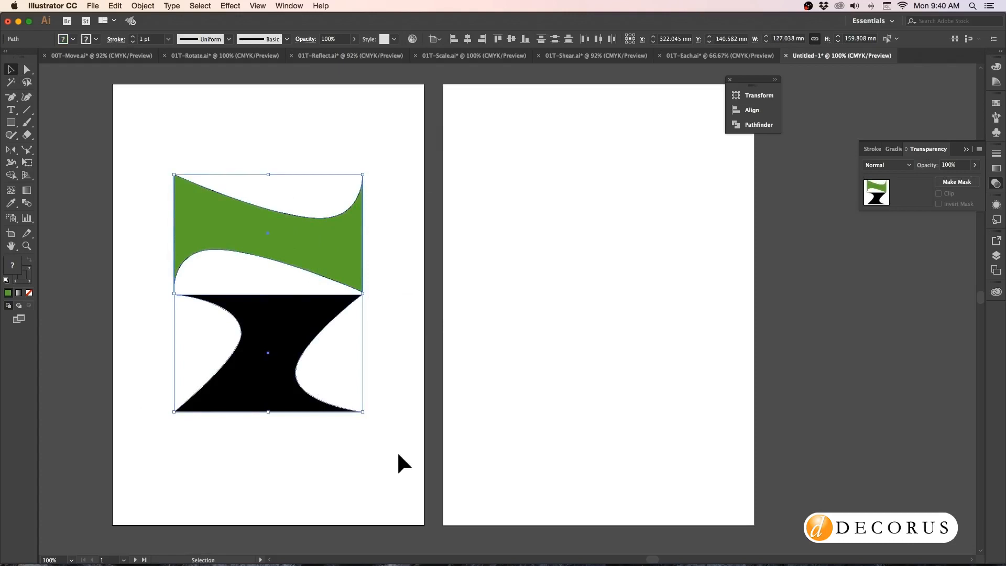
key("Delete")
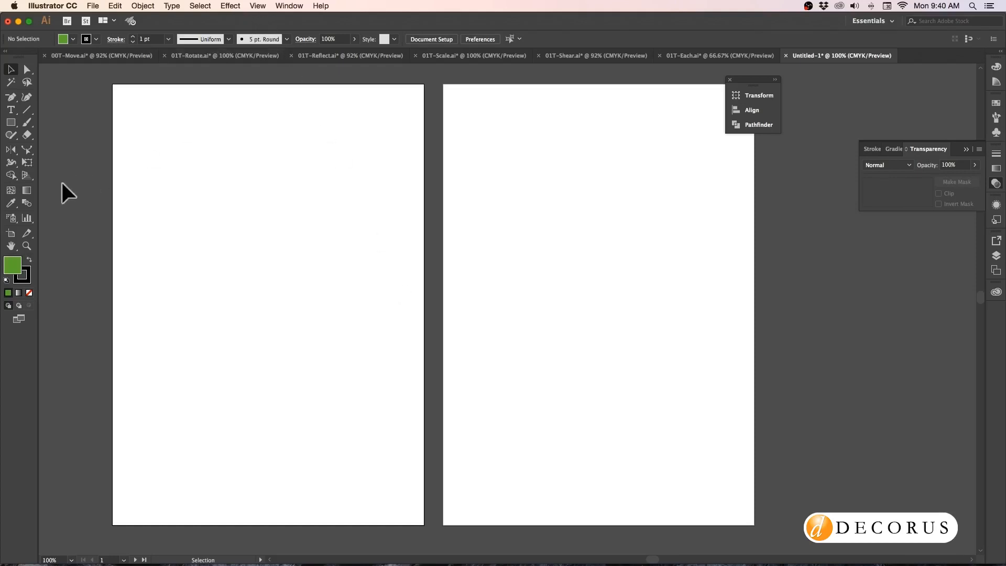
Step: Draw a square about 101 mm wide in the upper part of the first artboard and remove its fill
left_click(11, 123)
left_click_drag(198, 168, 311, 318)
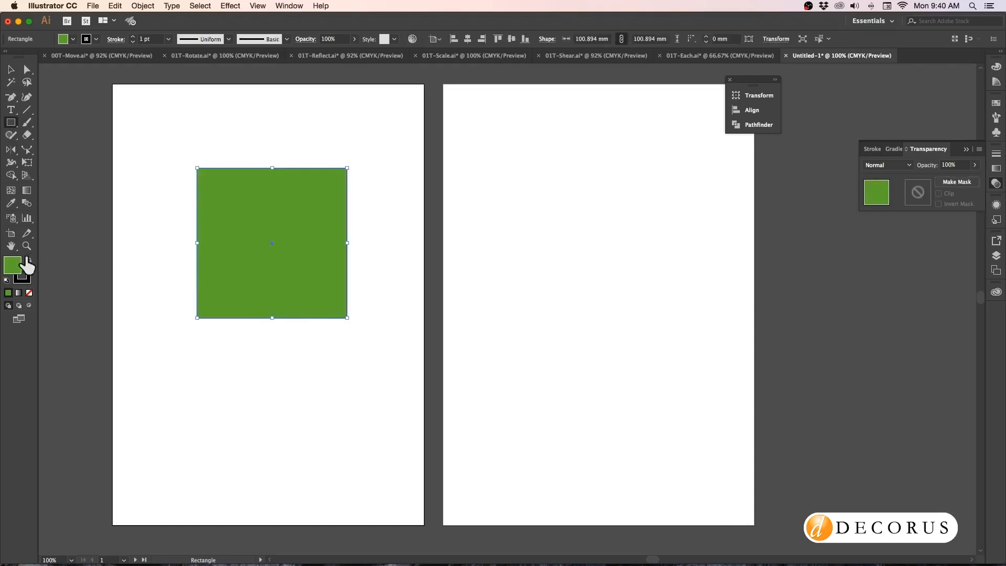
left_click(29, 293)
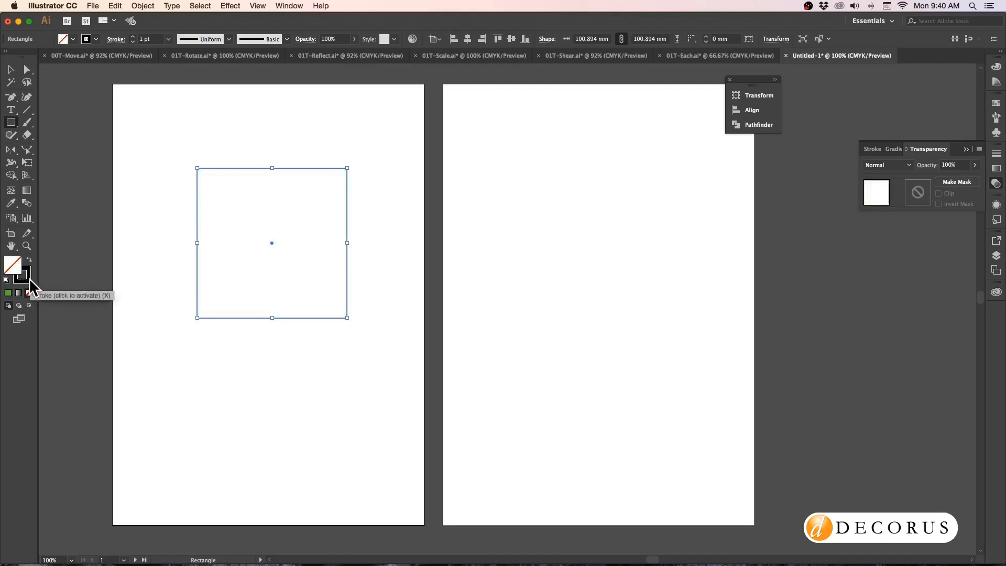
Step: Set the square's stroke weight to 5 pt
left_click(27, 277)
left_click(132, 36)
left_click(132, 37)
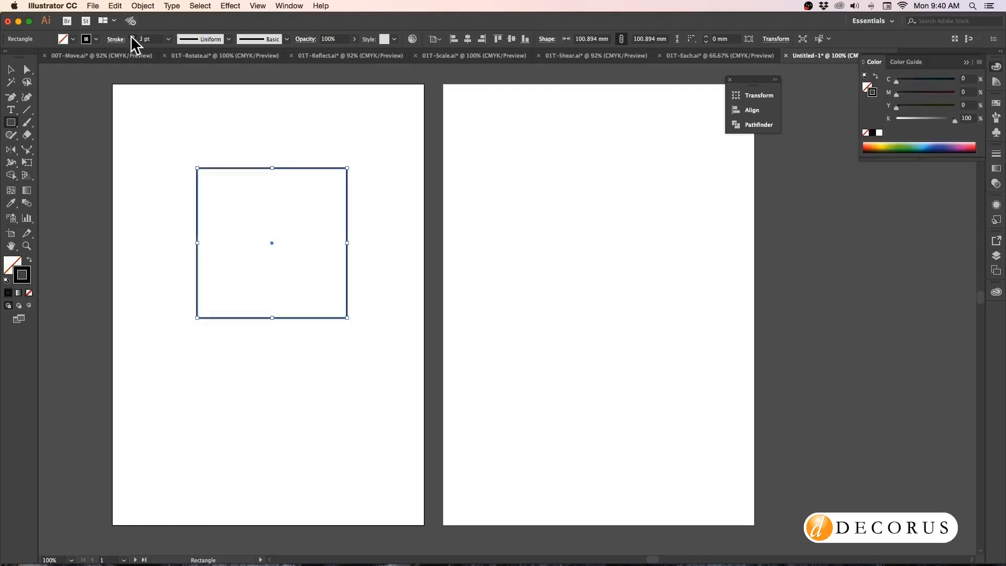
left_click(132, 37)
left_click(132, 36)
left_click(132, 37)
left_click(132, 36)
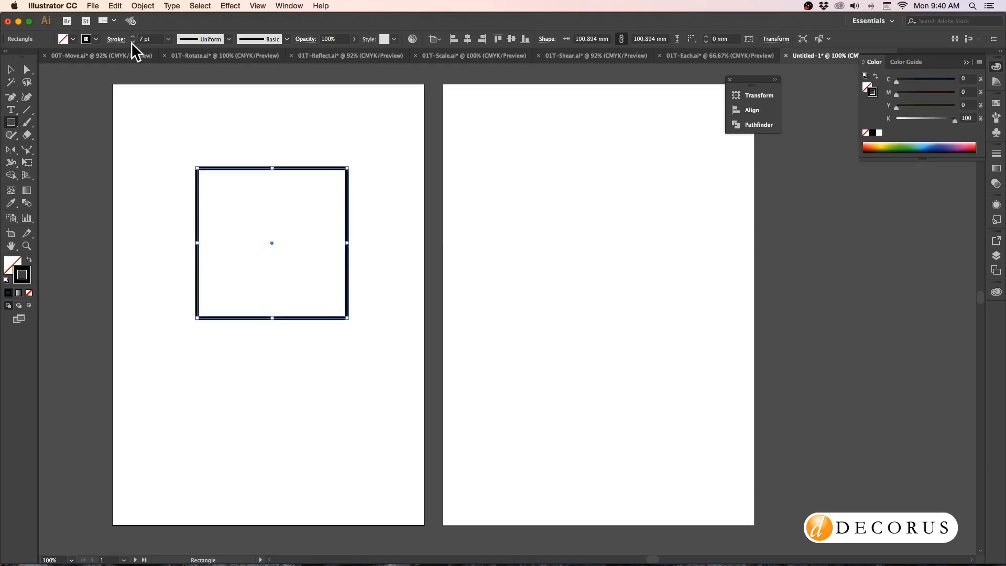
left_click(133, 42)
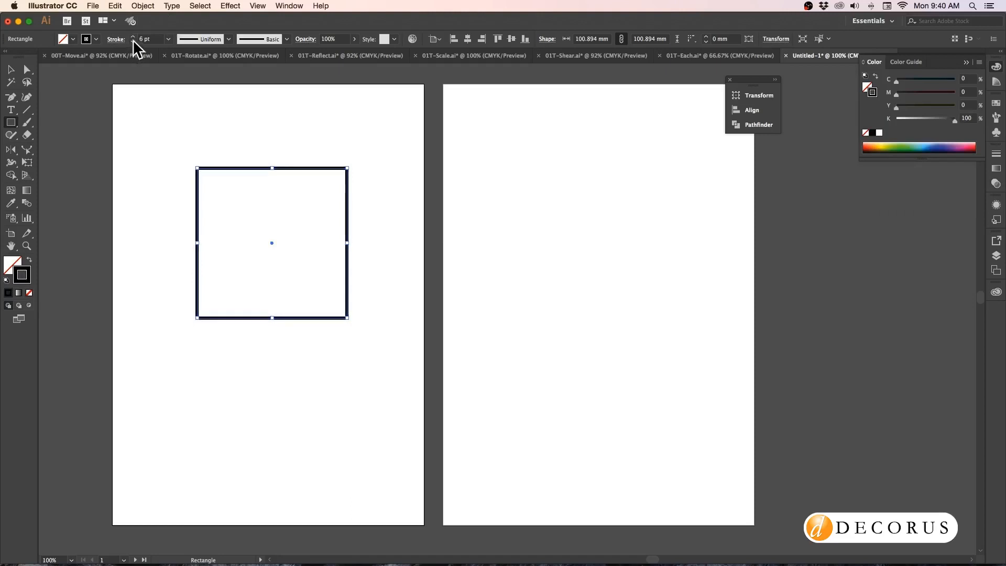
left_click(132, 41)
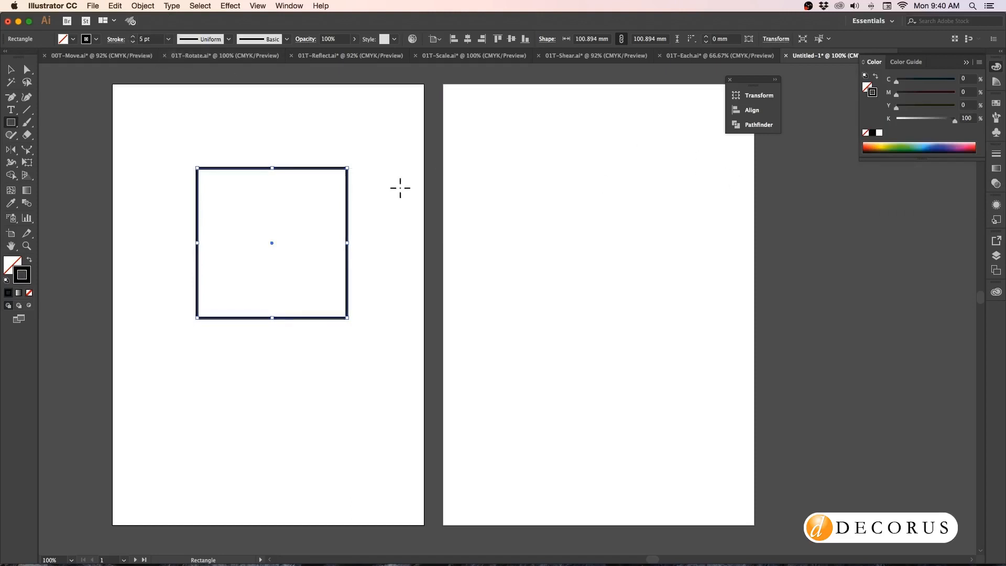
Step: Apply a linear gradient to the square's stroke and set its end stop to CMYK with 100% cyan and 0% black
left_click(997, 168)
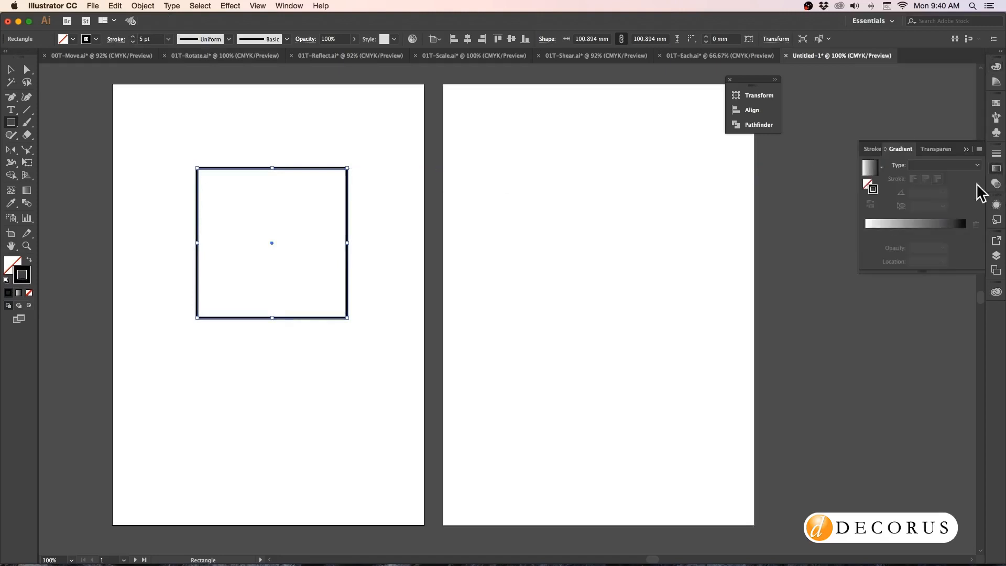
left_click(929, 226)
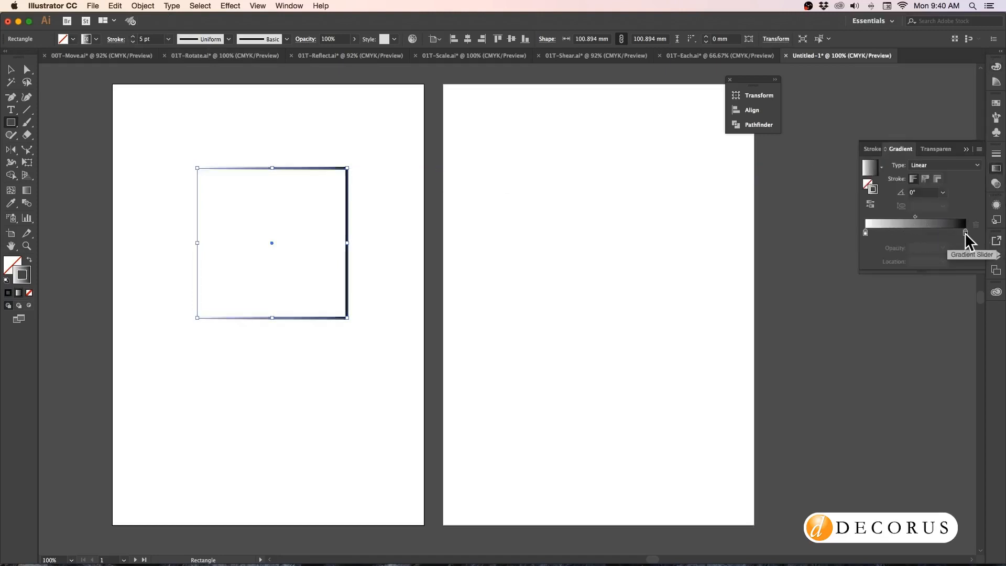
double_click(966, 233)
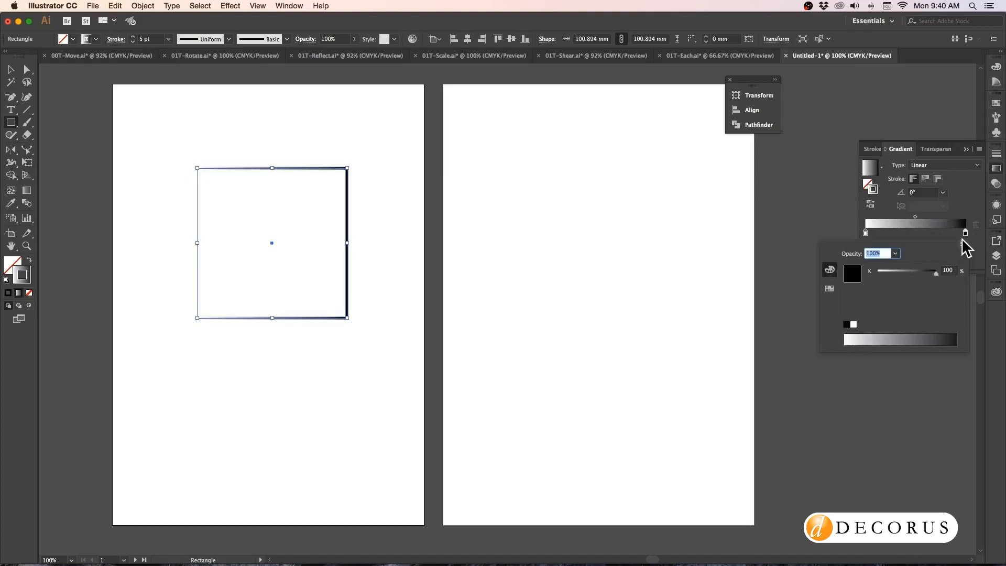
left_click(964, 244)
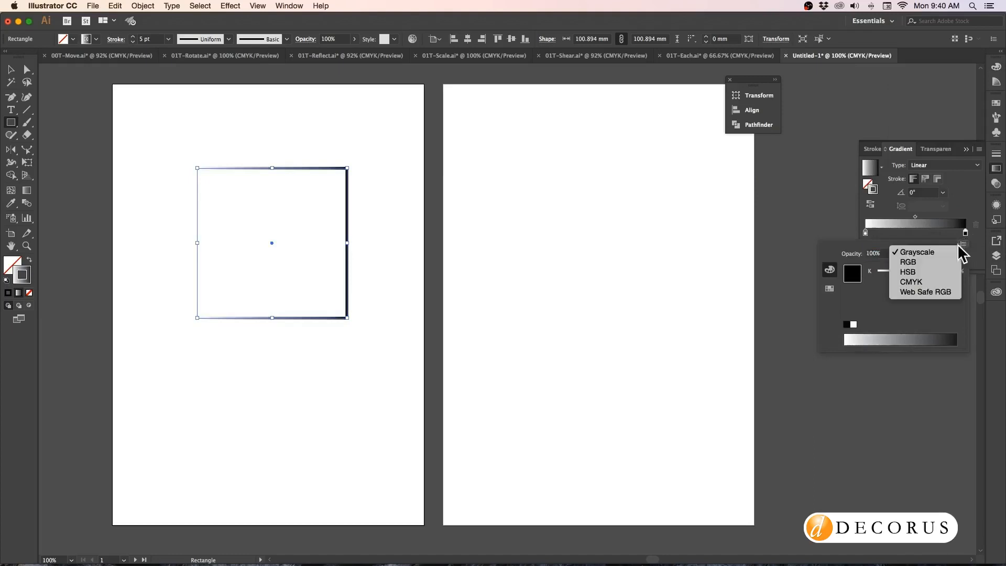
left_click(927, 282)
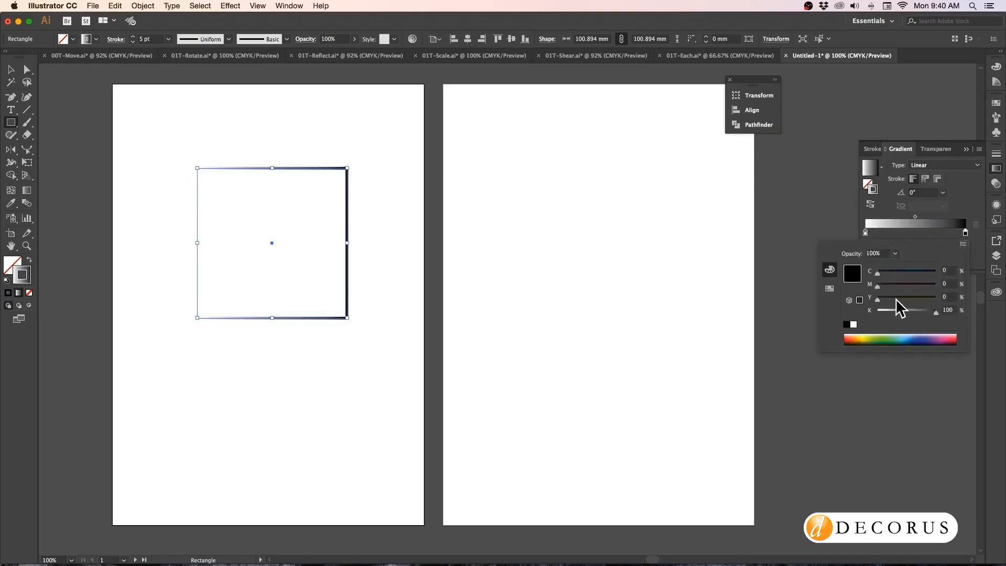
left_click_drag(934, 312, 877, 311)
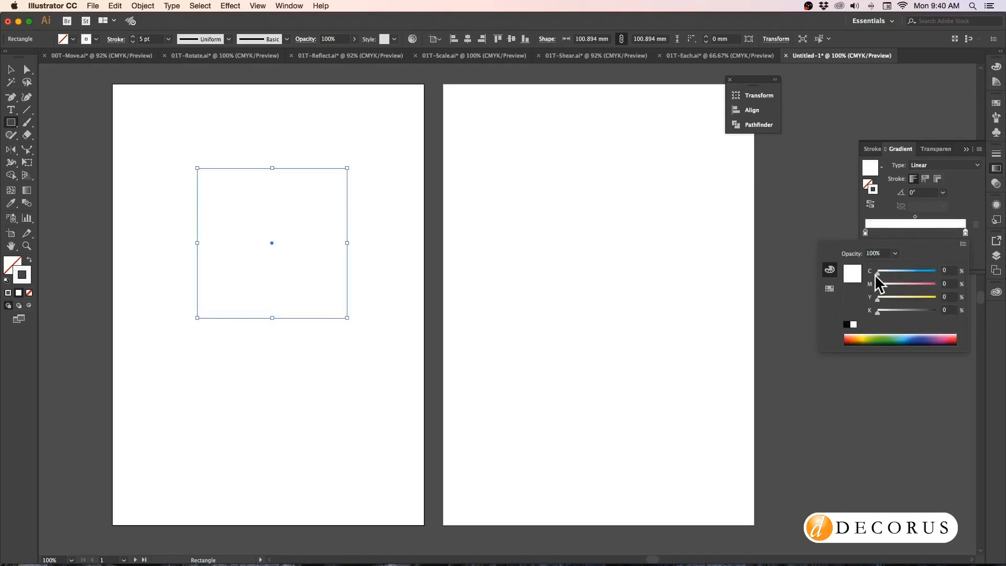
left_click_drag(878, 273, 935, 272)
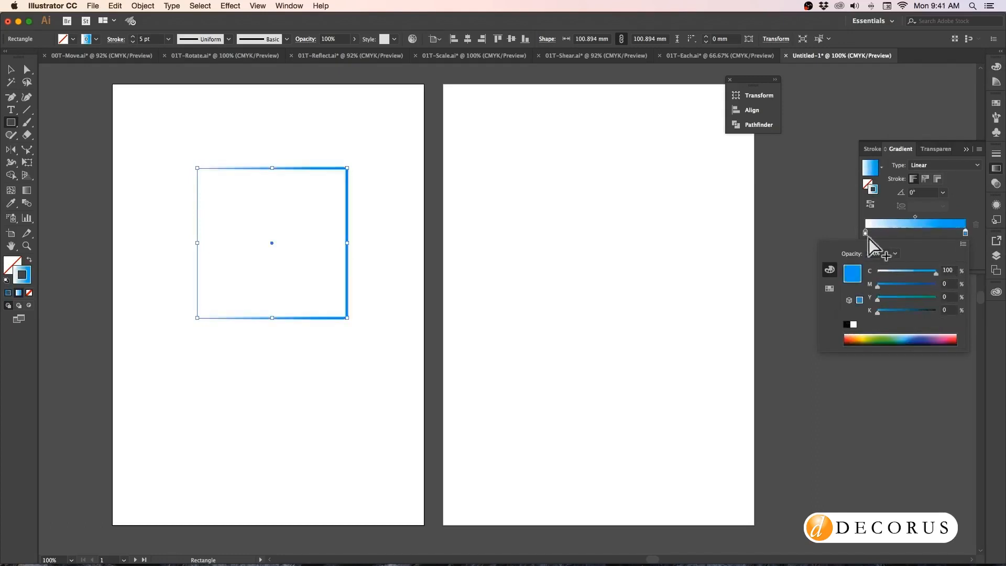
Step: Switch the stroke gradient's start stop to CMYK, raise its magenta to the maximum, and deselect the square
left_click(866, 234)
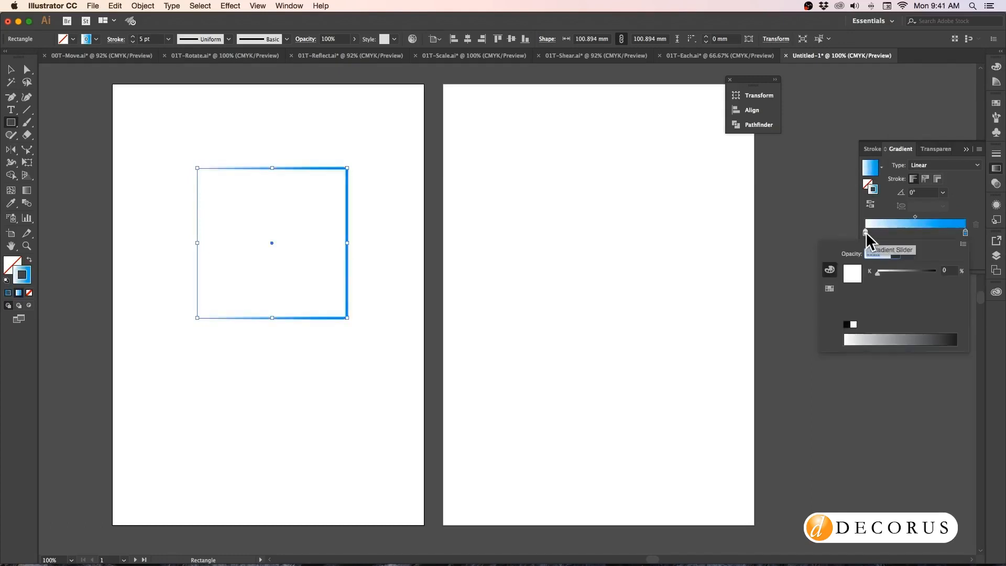
left_click(964, 245)
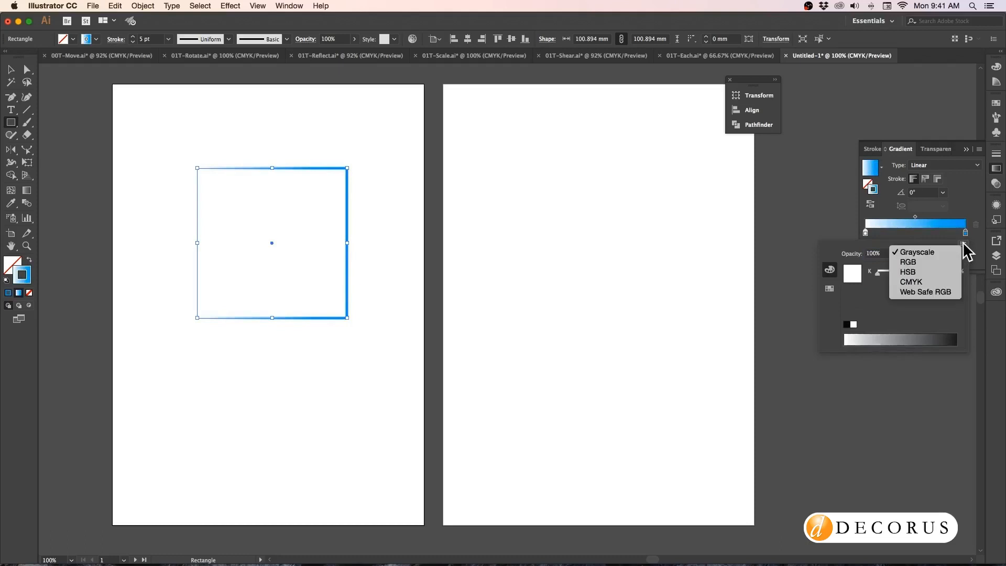
left_click(913, 282)
left_click_drag(879, 286, 962, 285)
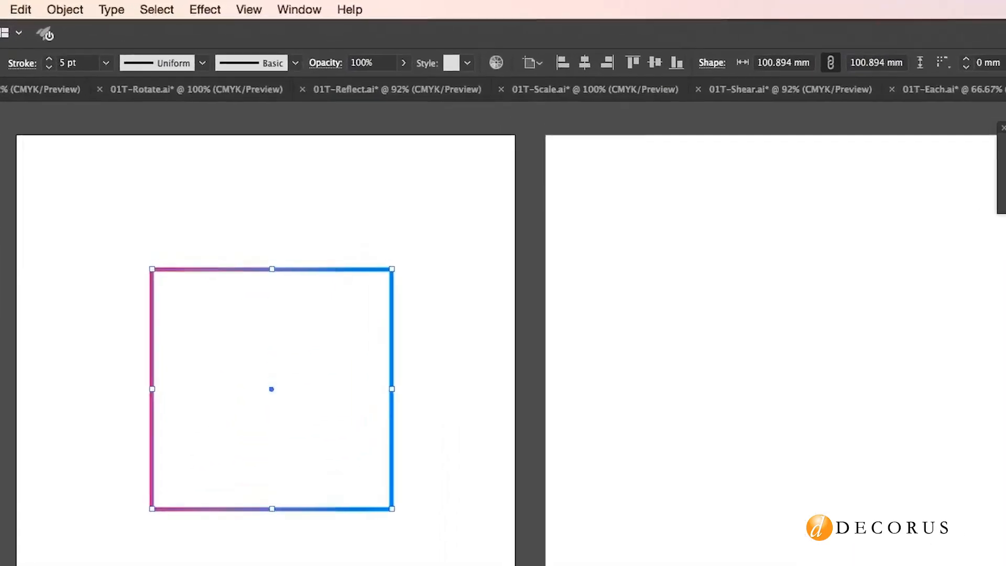
left_click(114, 229)
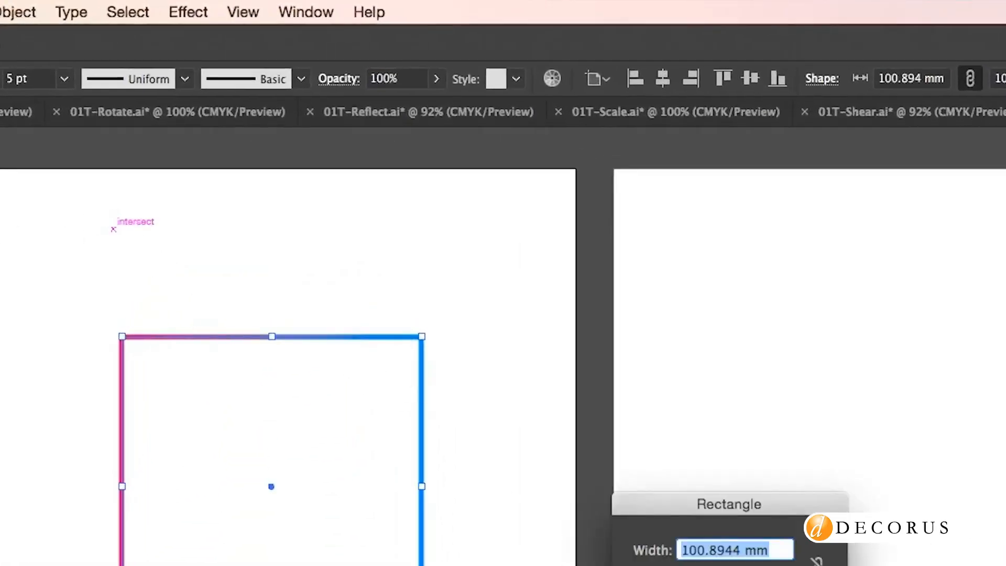
key("Escape")
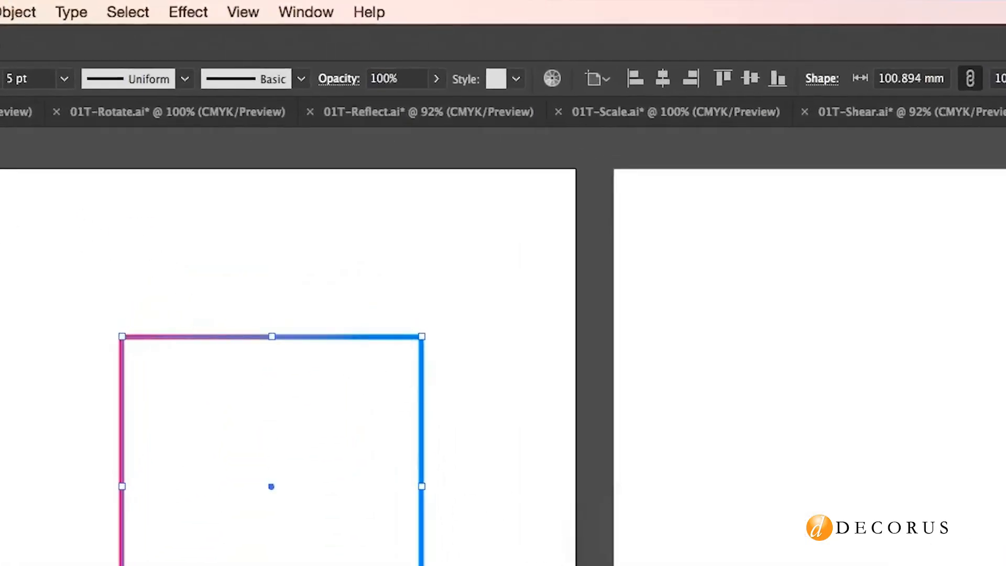
left_click(216, 236)
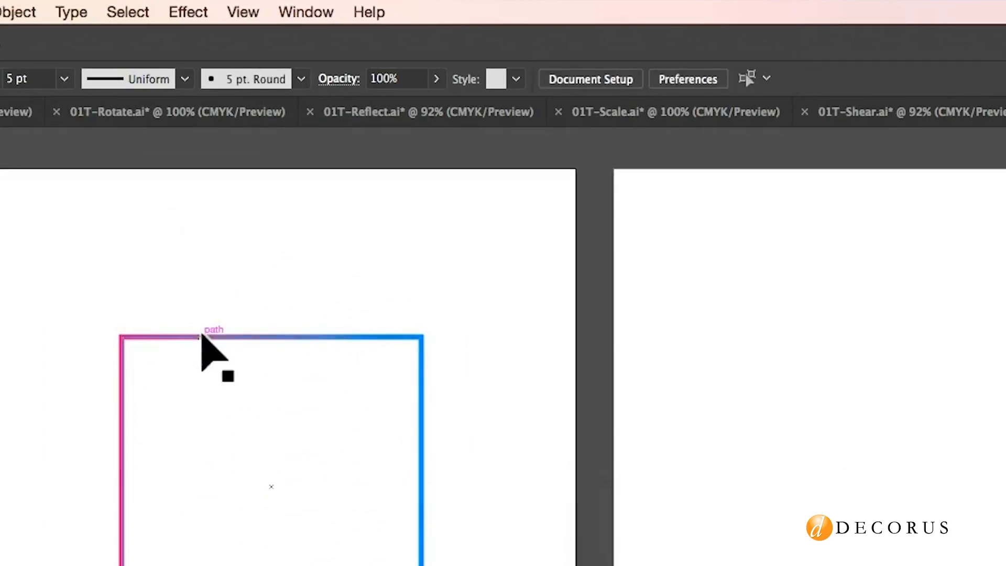
Step: Start a Distort & Transform Transform effect on the square with horizontal and vertical scale at 78%
left_click(203, 338)
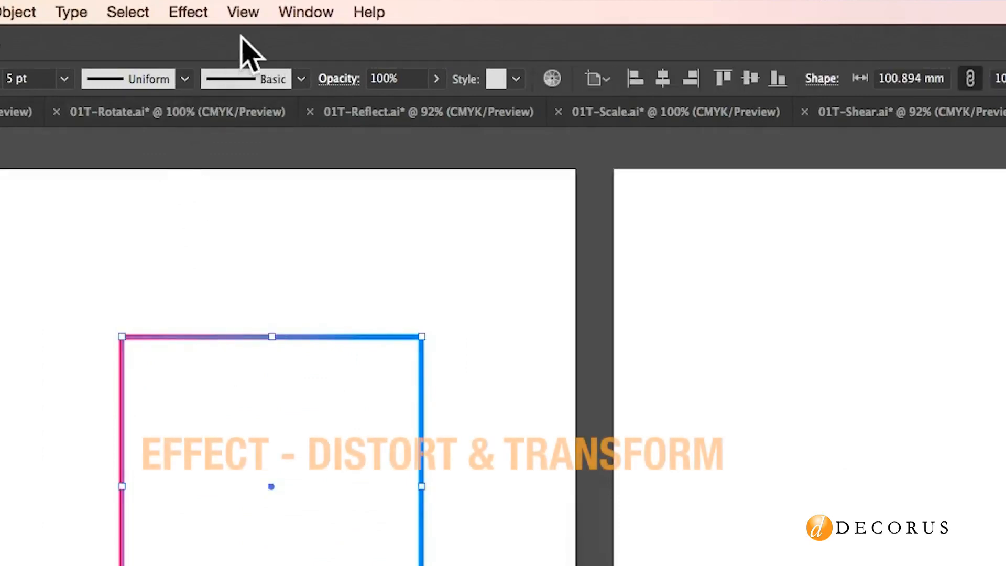
left_click(190, 16)
mouse_move(216, 199)
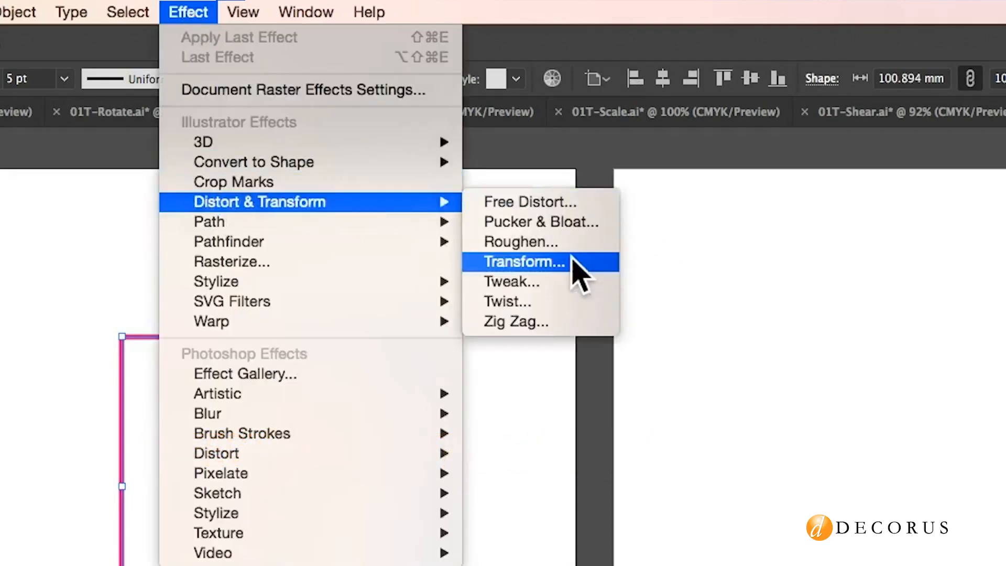
left_click(524, 262)
left_click_drag(304, 171, 714, 199)
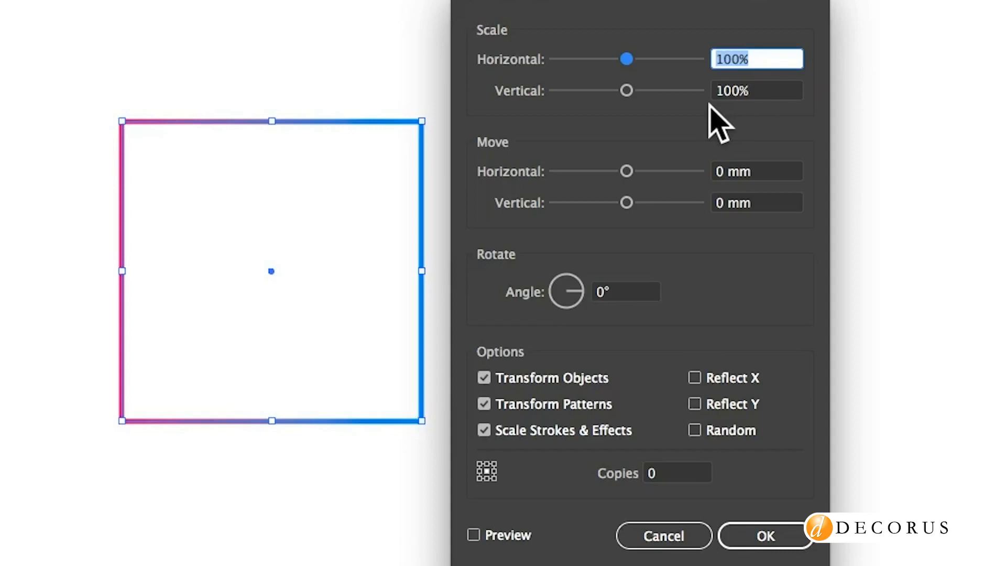
type("78")
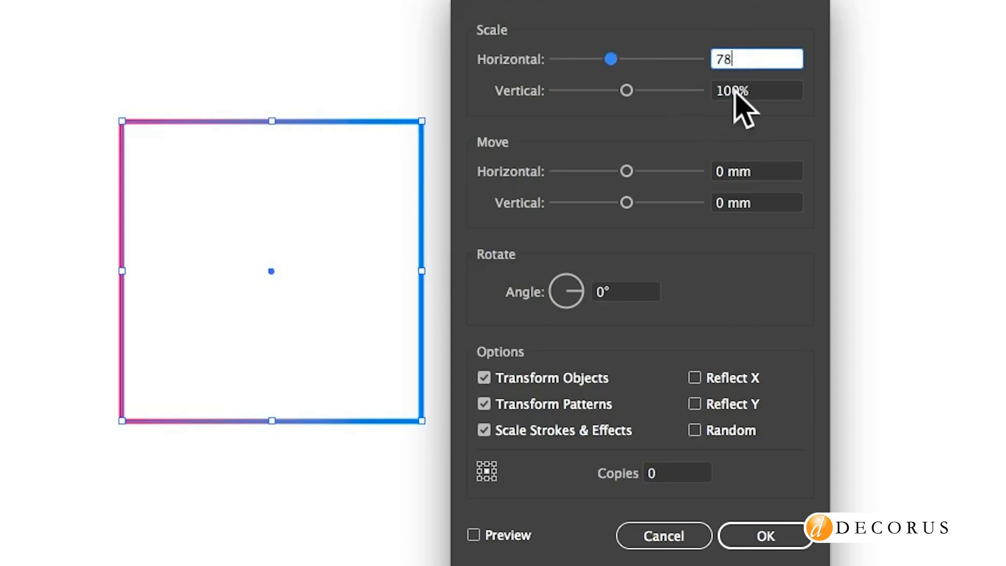
left_click_drag(738, 91, 711, 93)
type("78")
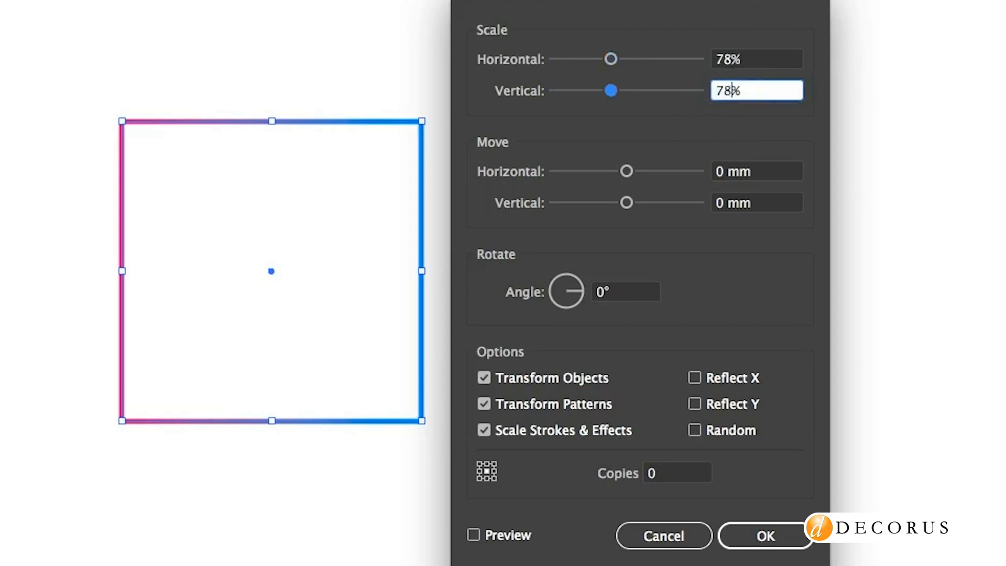
Step: Set the effect's rotation angle to 20° with preview on, add multiple copies to form a spiral, and apply it
left_click(602, 292)
type("2")
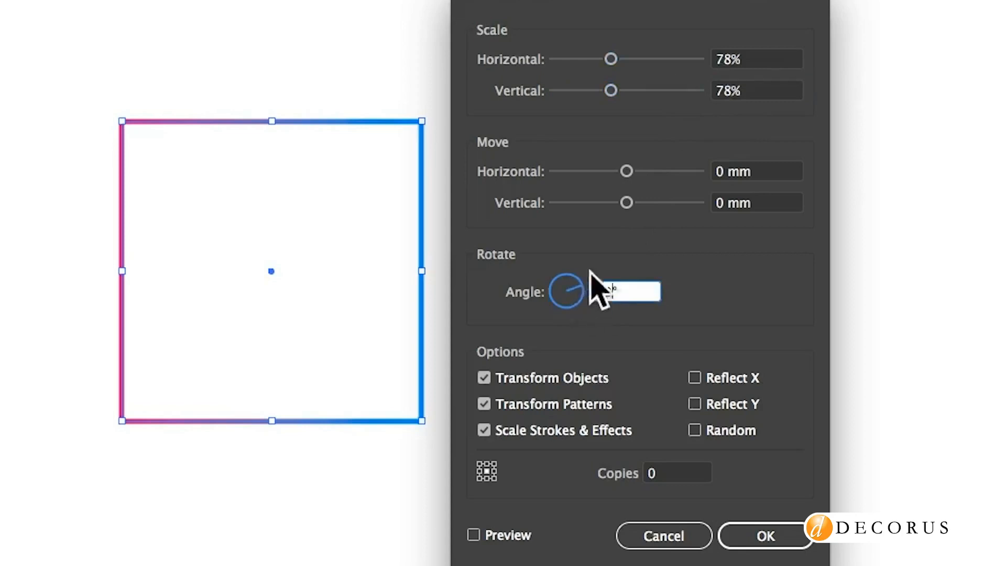
left_click(474, 535)
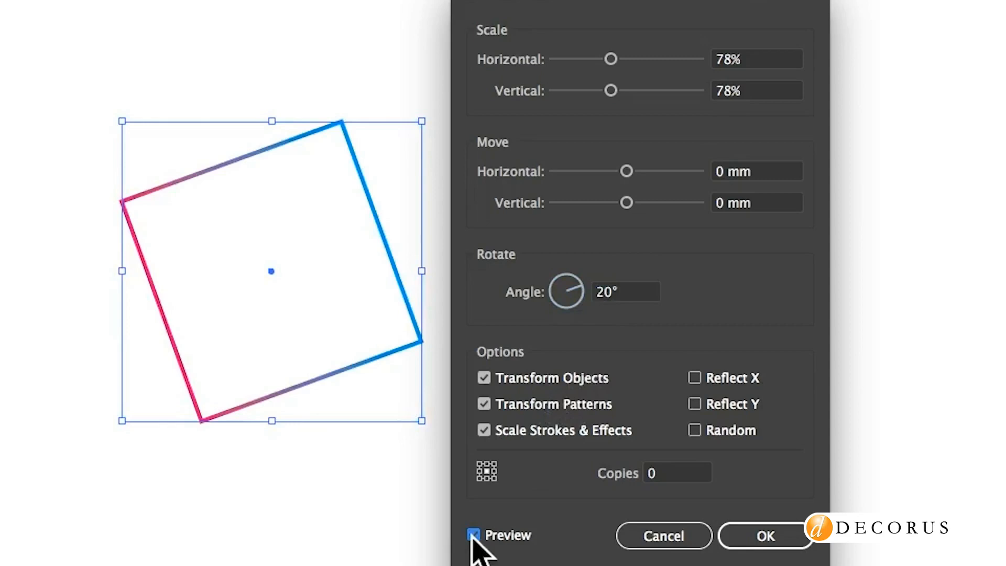
double_click(649, 476)
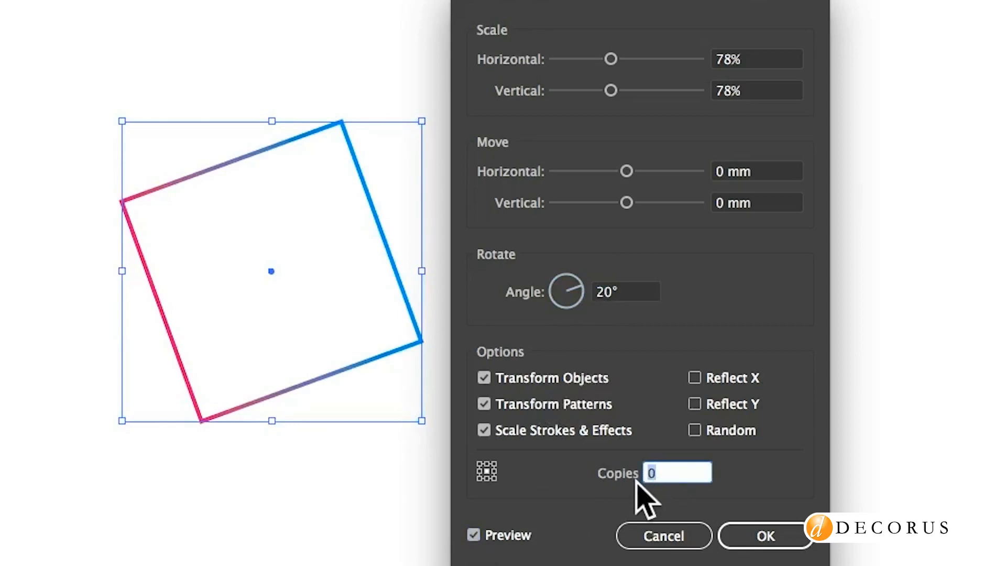
type("1")
left_click(760, 542)
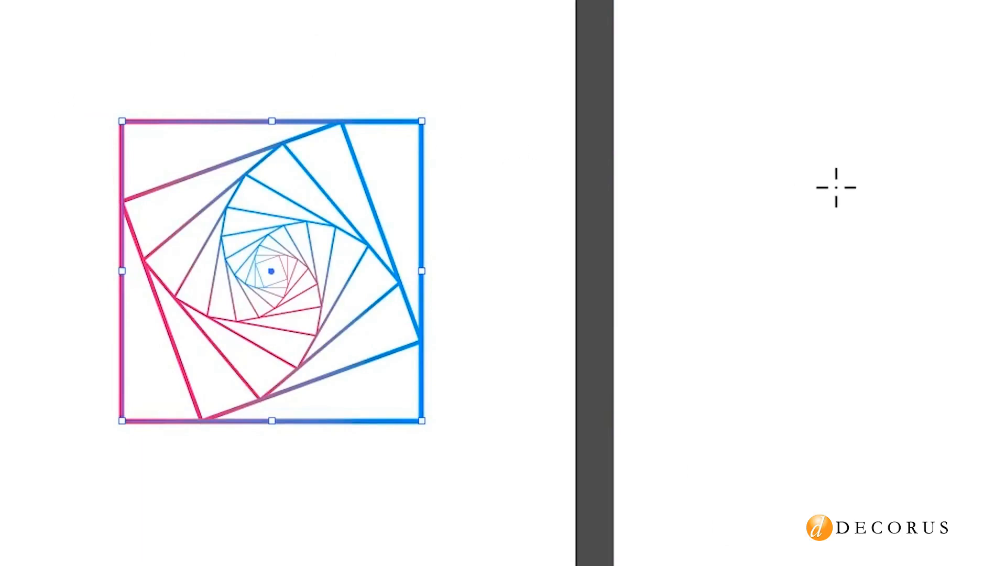
Step: Draw a circle on the second artboard, enlarge it to about 143 mm wide, and center it on the artboard horizontally and vertically
mouse_move(791, 136)
left_mouse_down()
mouse_move(659, 322)
mouse_move(665, 337)
mouse_move(465, 332)
left_mouse_up()
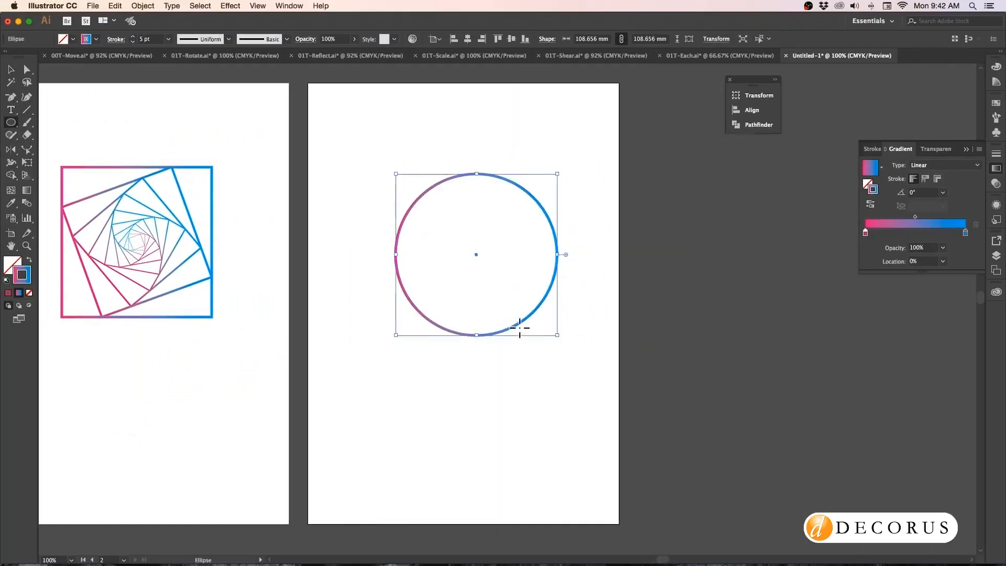
left_click(9, 69)
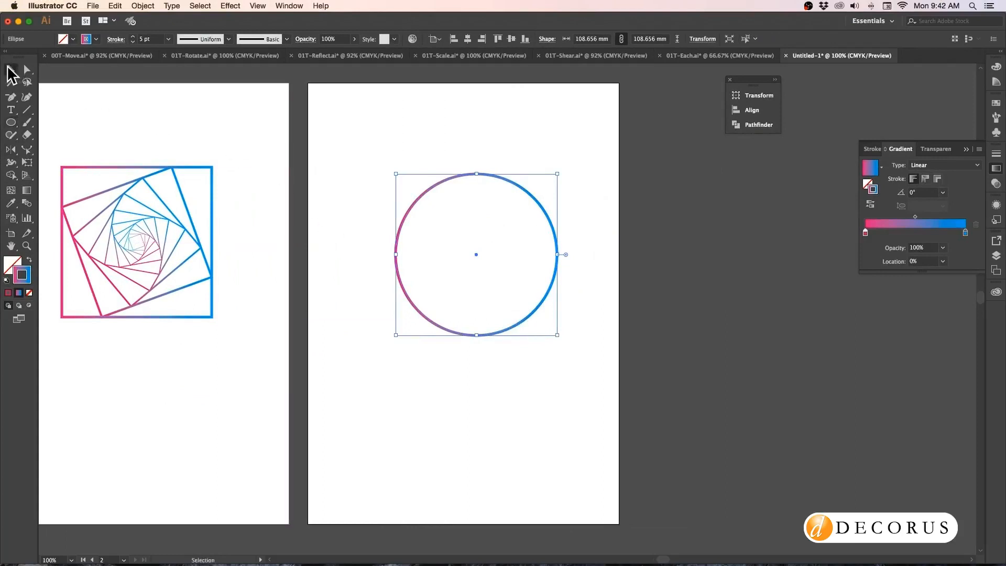
left_click_drag(464, 176, 457, 178)
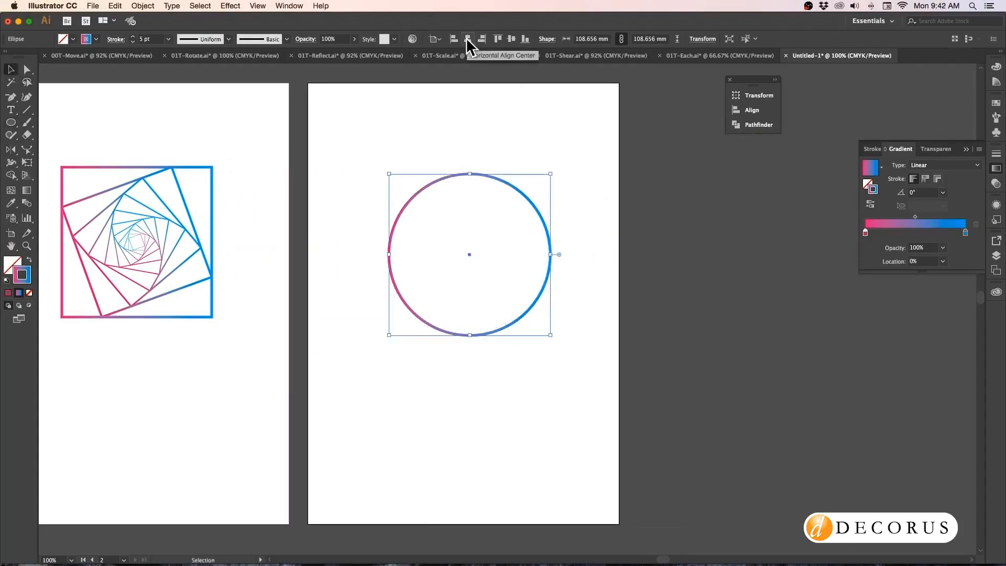
left_click(467, 40)
left_click_drag(465, 173, 465, 122)
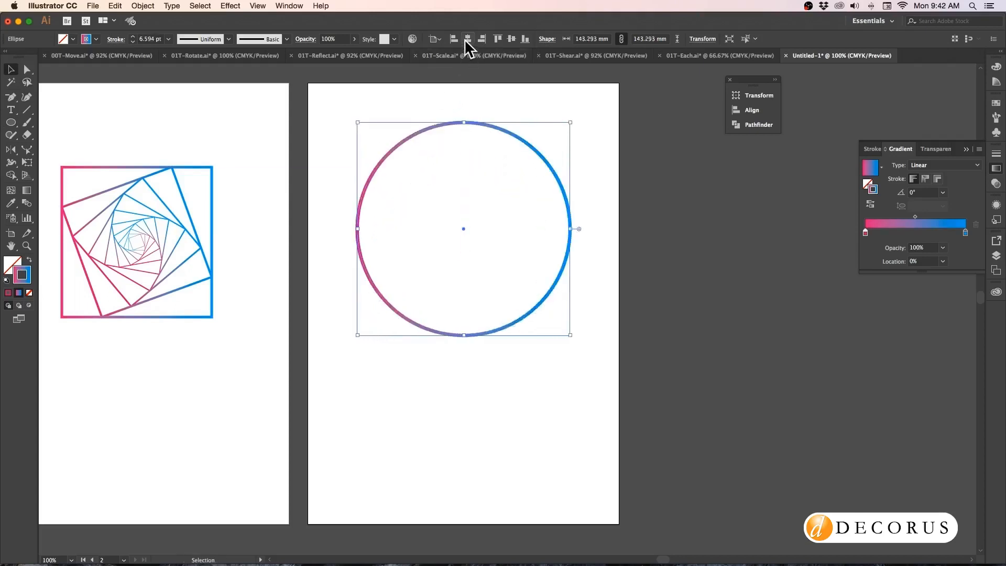
left_click(512, 39)
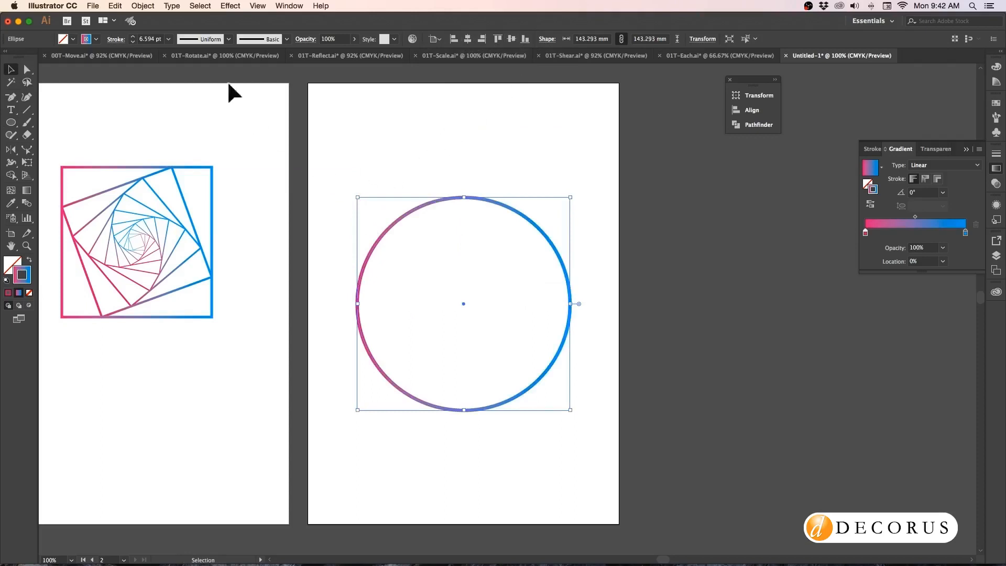
Step: Start a Transform effect on the circle with 90% horizontal scale and a 15° rotation, and preview it
left_click(235, 7)
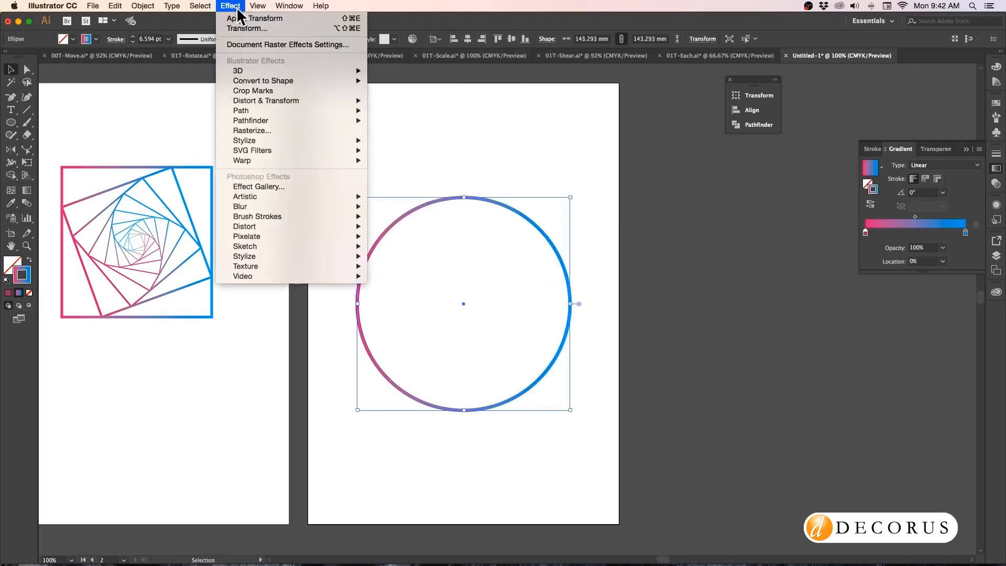
mouse_move(248, 100)
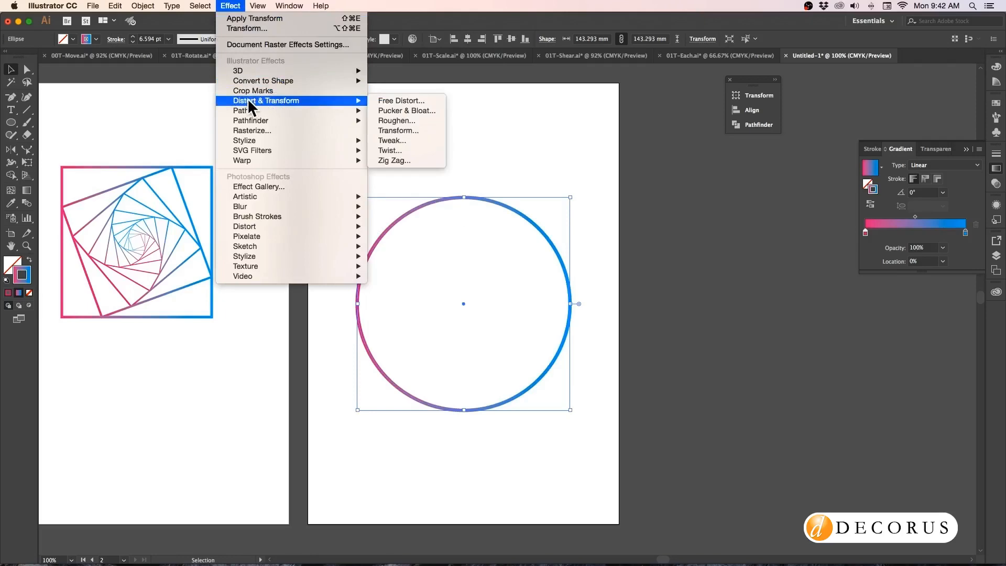
left_click(386, 130)
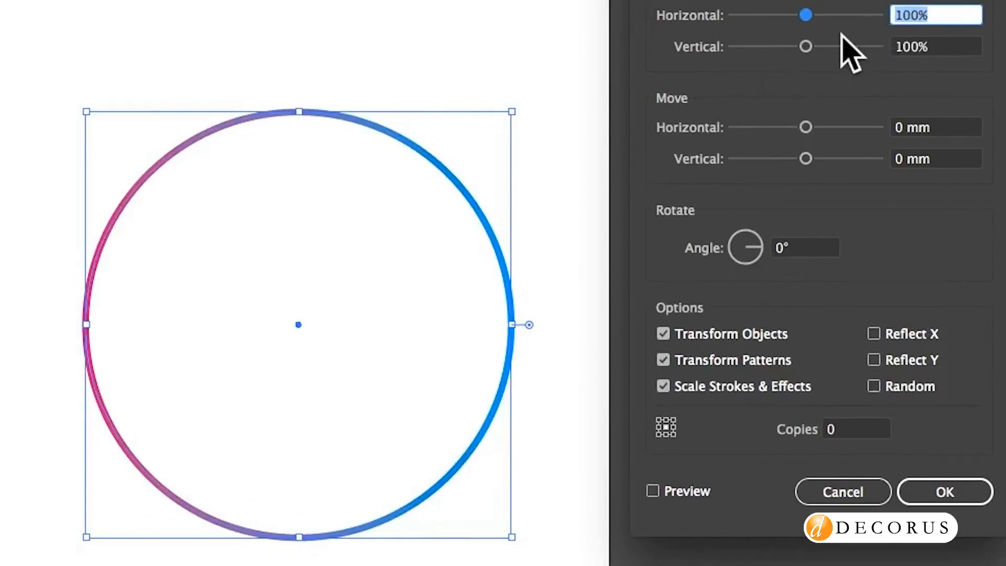
type("90")
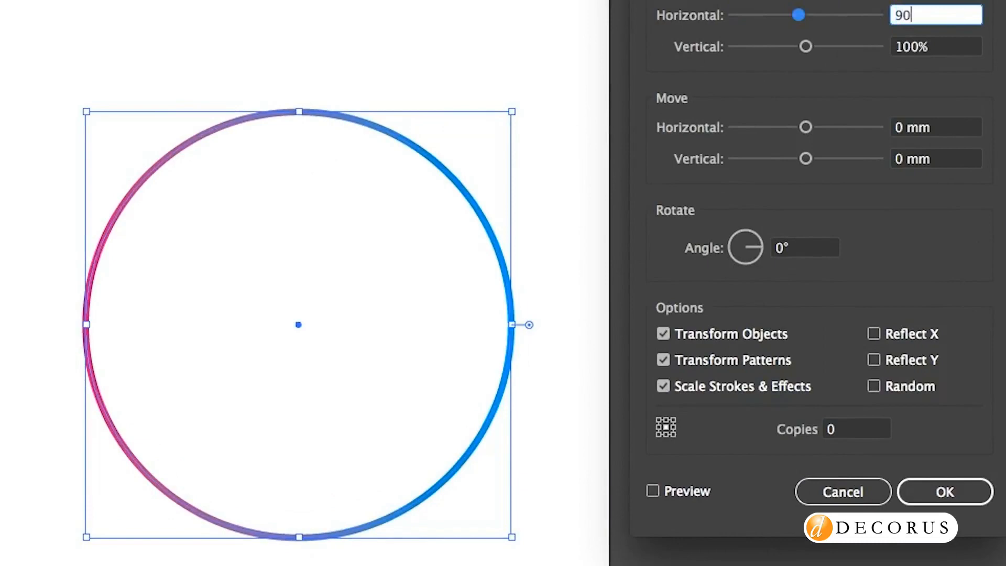
left_click(777, 255)
type("1")
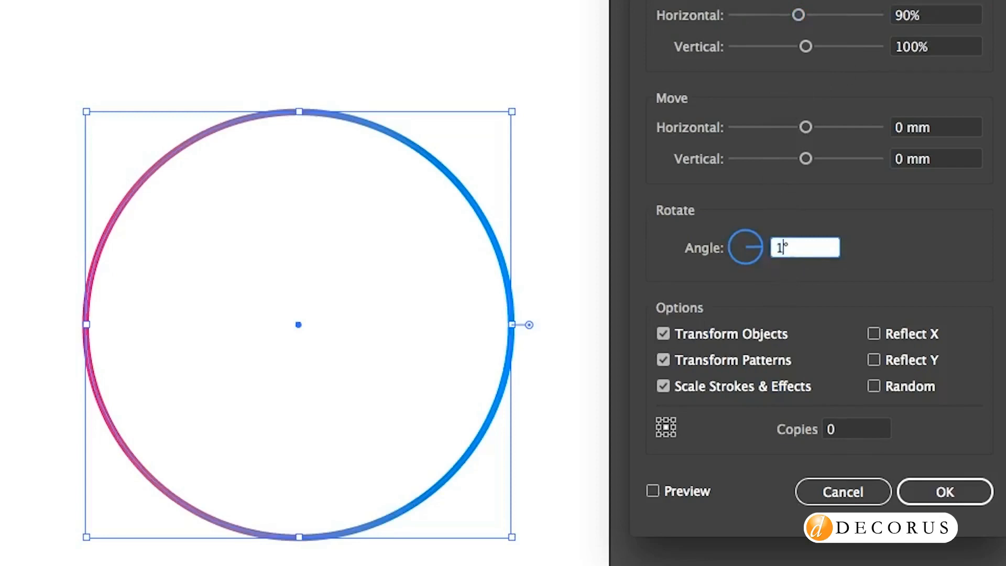
type("5")
left_click(653, 492)
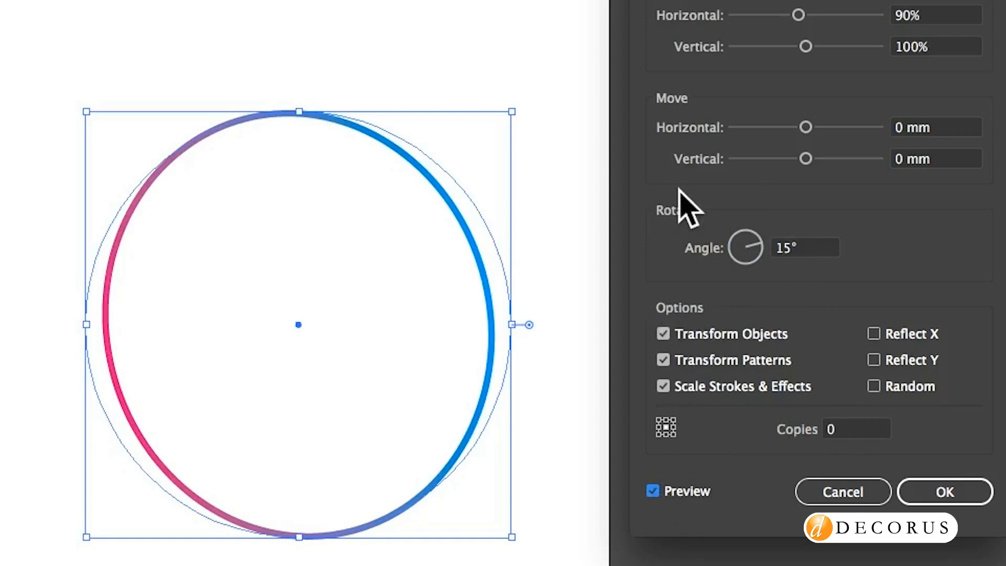
Step: Change the circle effect's rotation angle to 30° and switch the preview off
double_click(787, 250)
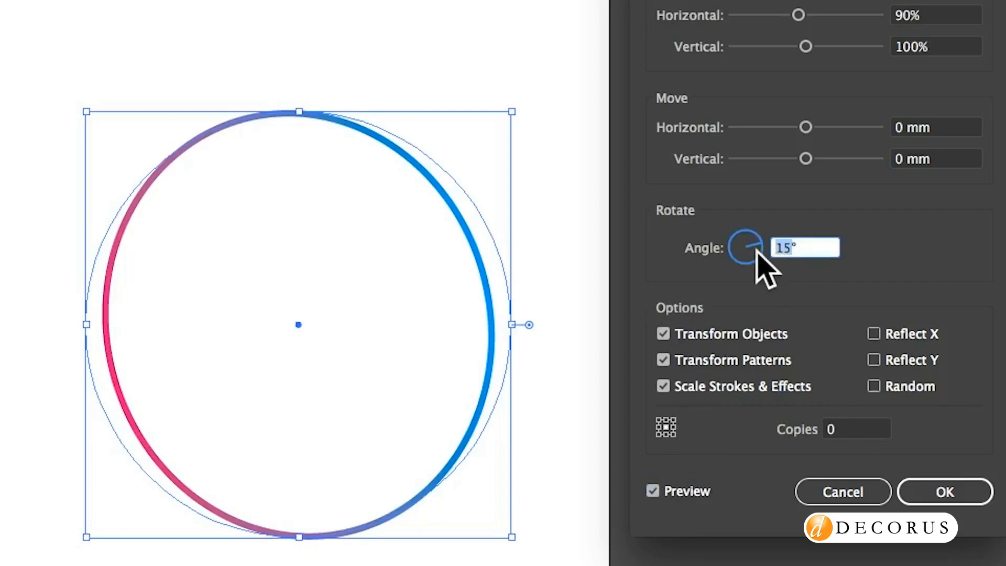
type("30")
left_click(658, 491)
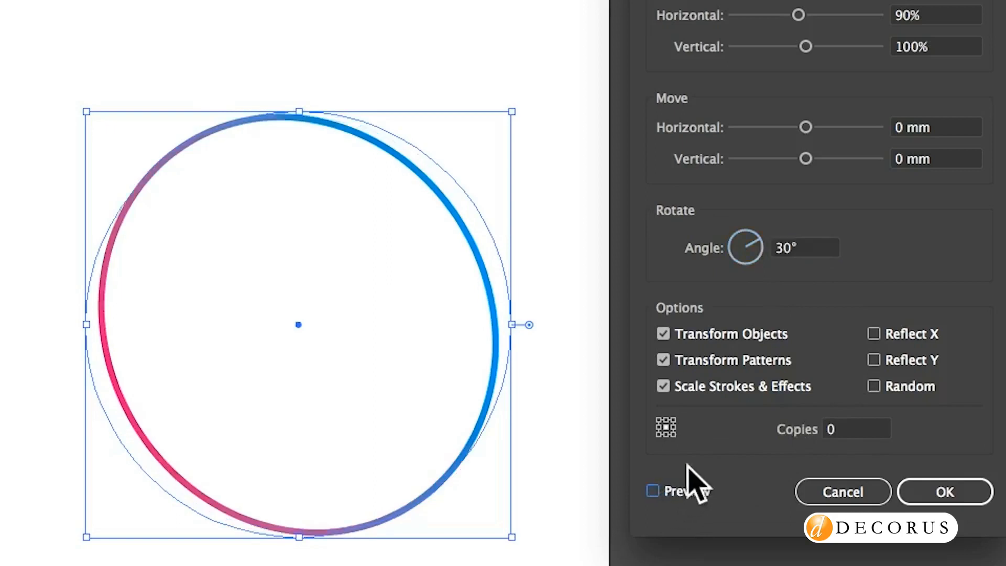
Step: Try the circle's Transform effect with 15 copies, reduce the copies to 10, and refresh the preview
left_click(828, 430)
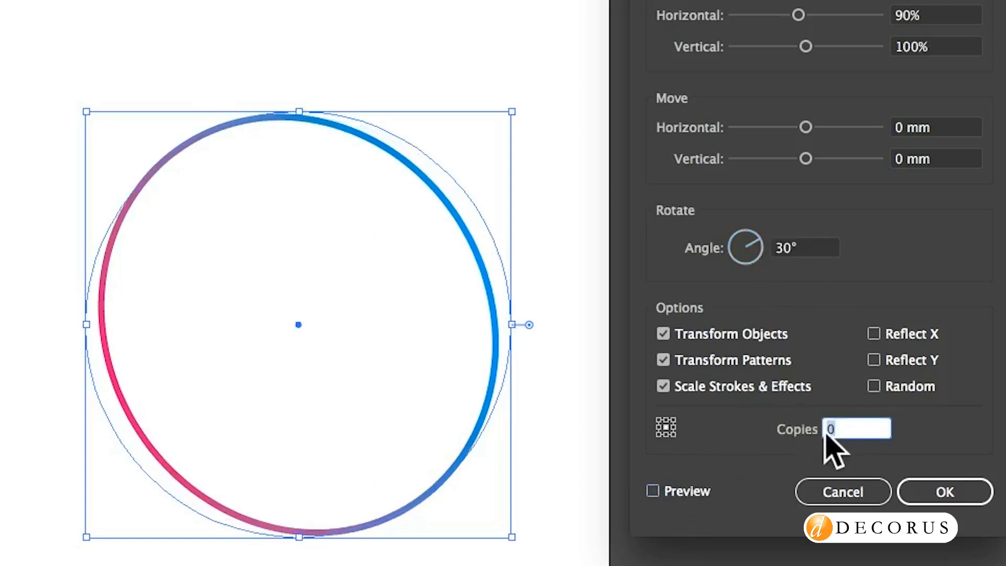
type("15")
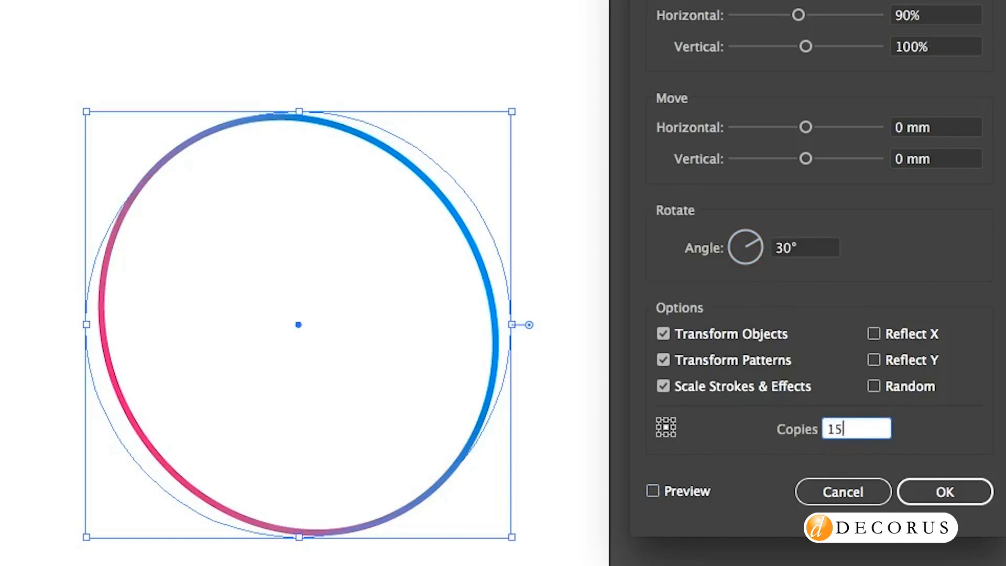
left_click(652, 491)
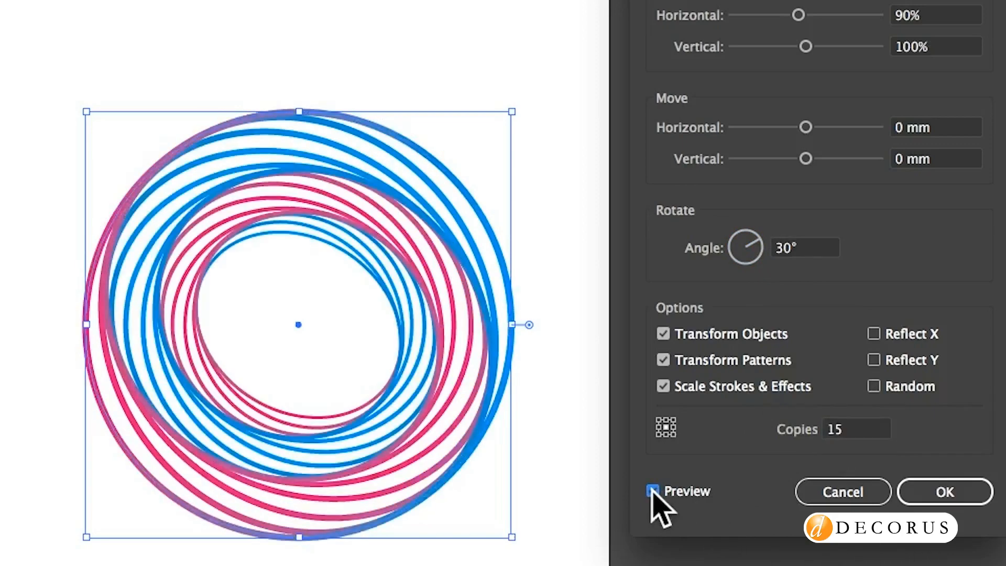
left_click(850, 429)
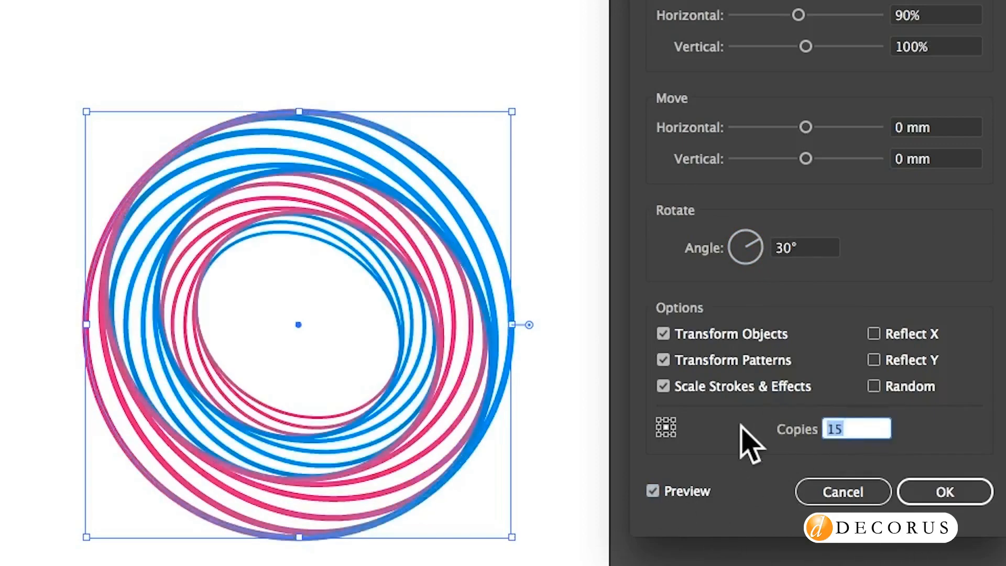
type("10")
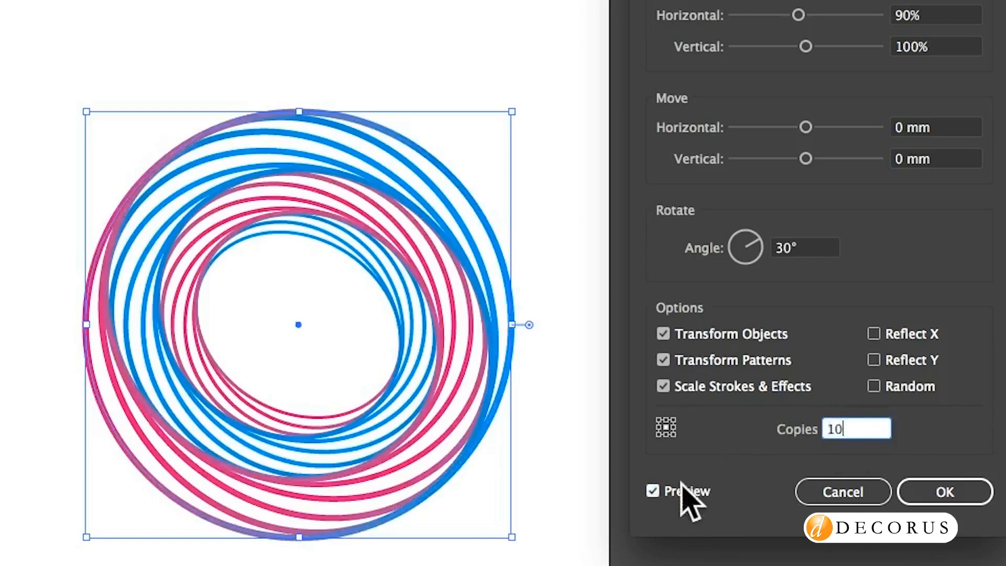
left_click(653, 491)
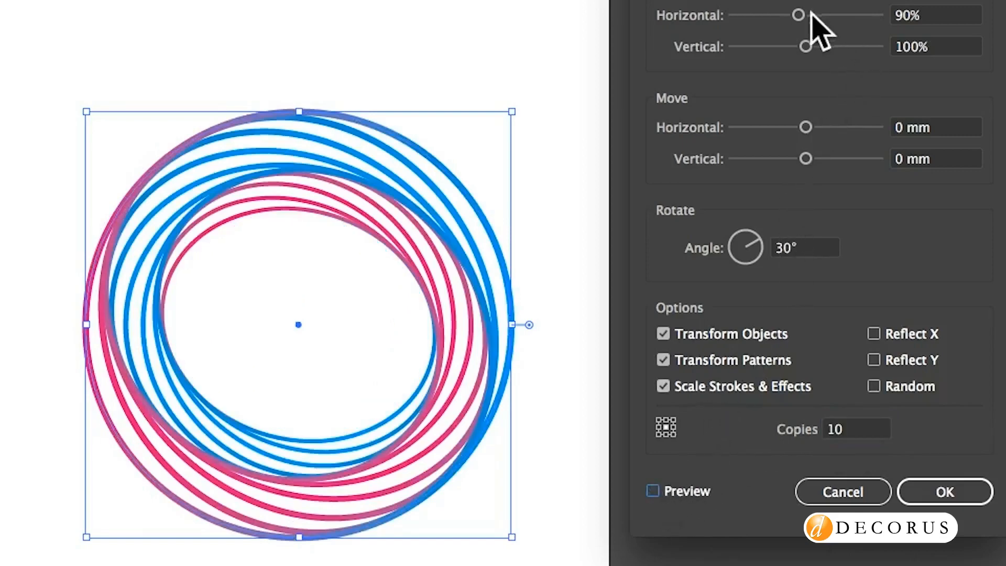
Step: Set the circle effect's horizontal scale to 60% and turn the preview back on
left_click(898, 16)
left_click_drag(902, 16, 878, 14)
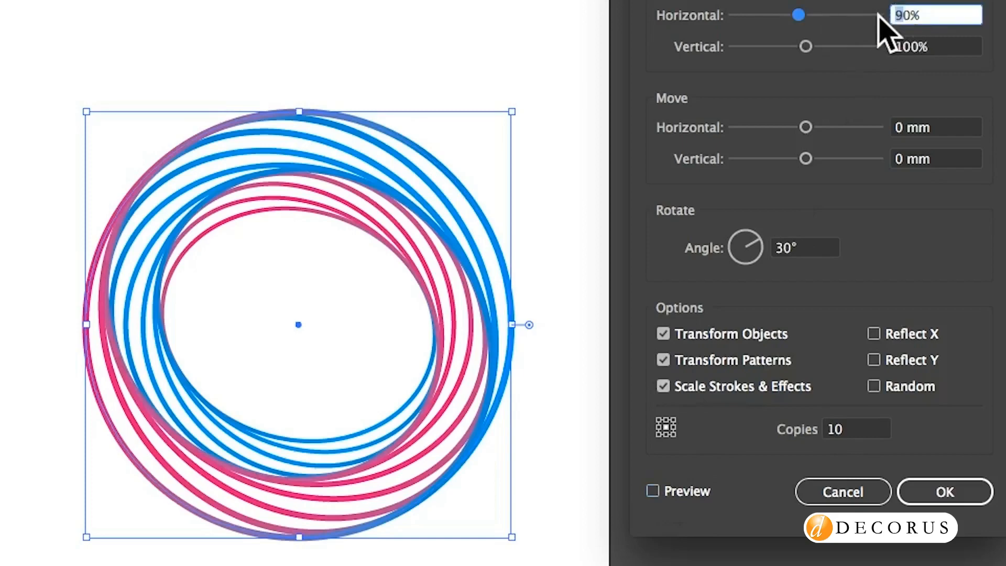
type("6")
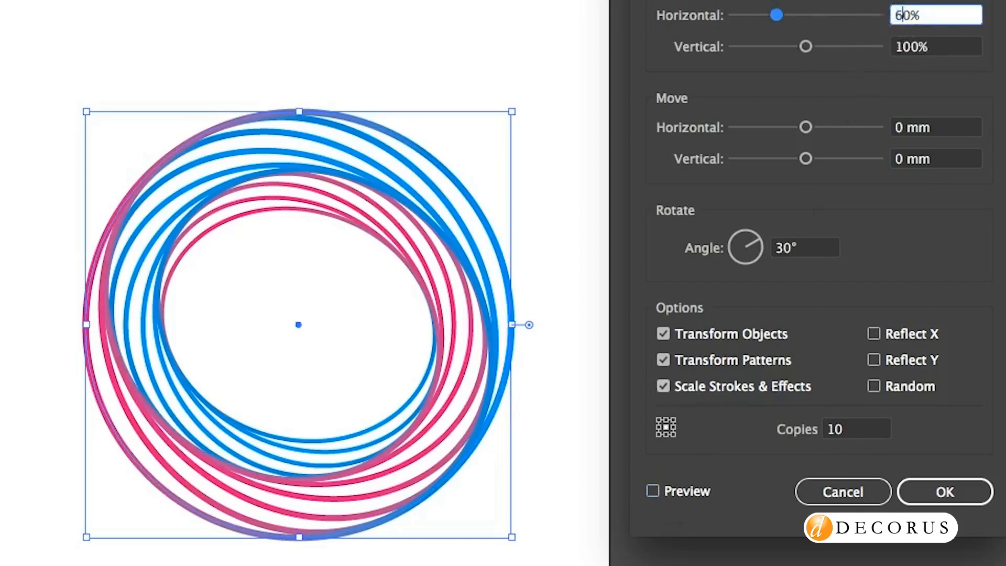
left_click(653, 492)
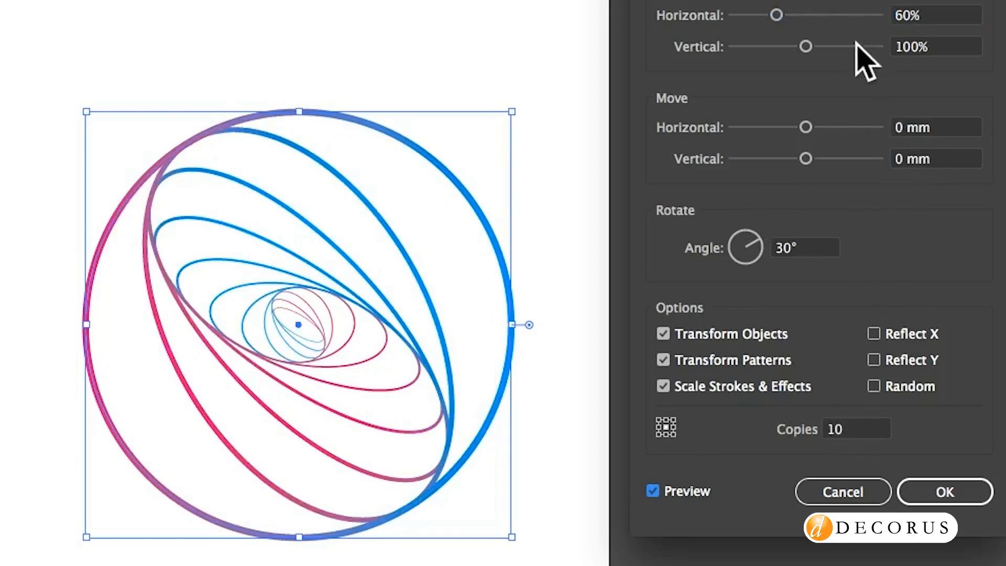
Step: Set the number of copies in the circle's Transform effect to 20 and refresh the preview
double_click(837, 434)
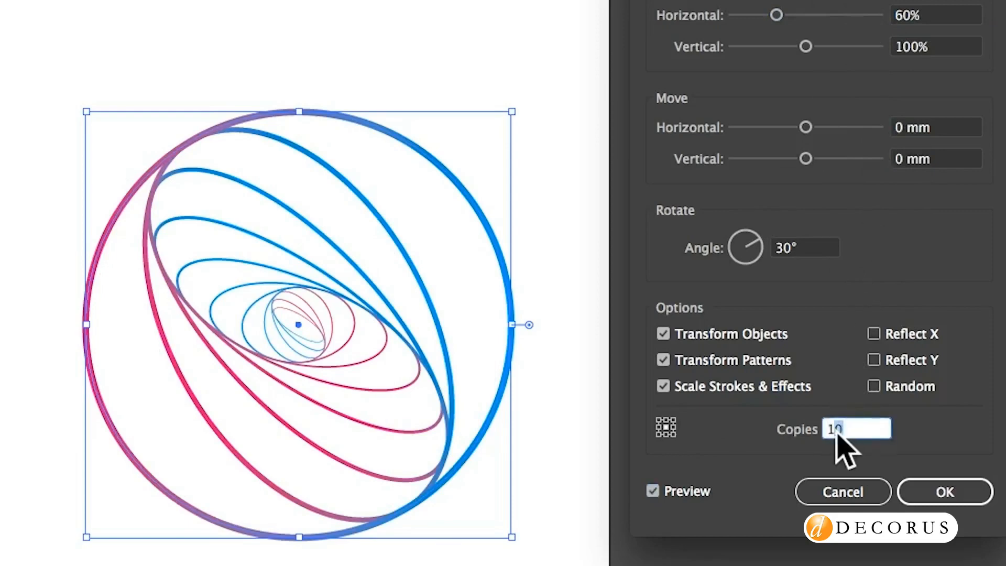
left_click_drag(837, 437, 827, 437)
type("20")
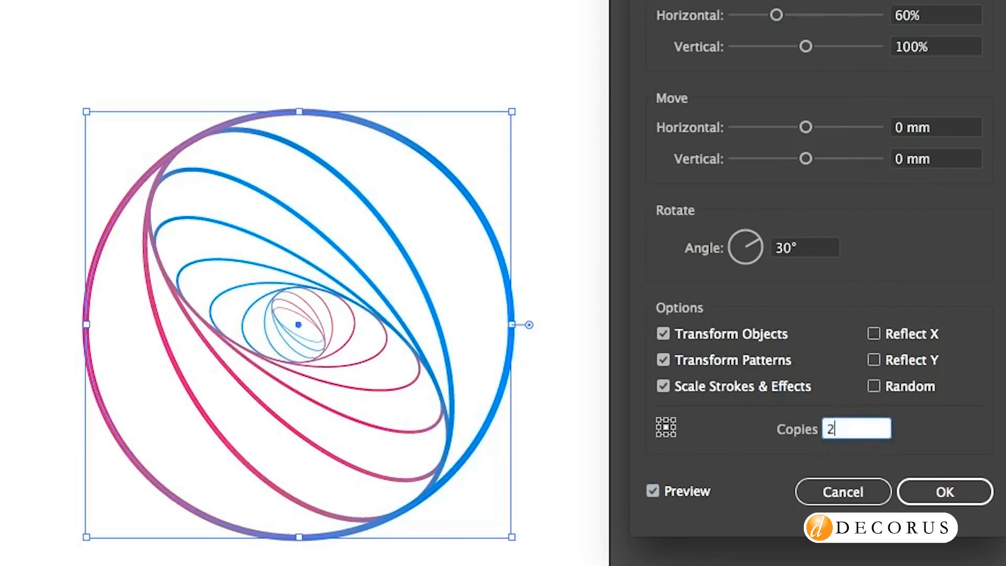
left_click(651, 492)
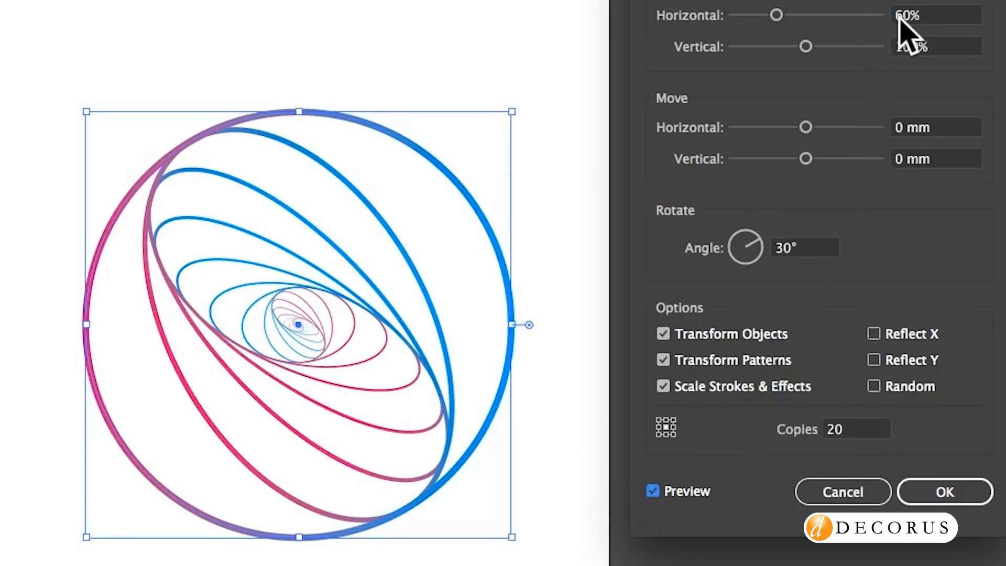
Step: Set the circle effect's horizontal scale to 70%, preview and apply the effect, and deselect the circle
left_click_drag(902, 14, 886, 16)
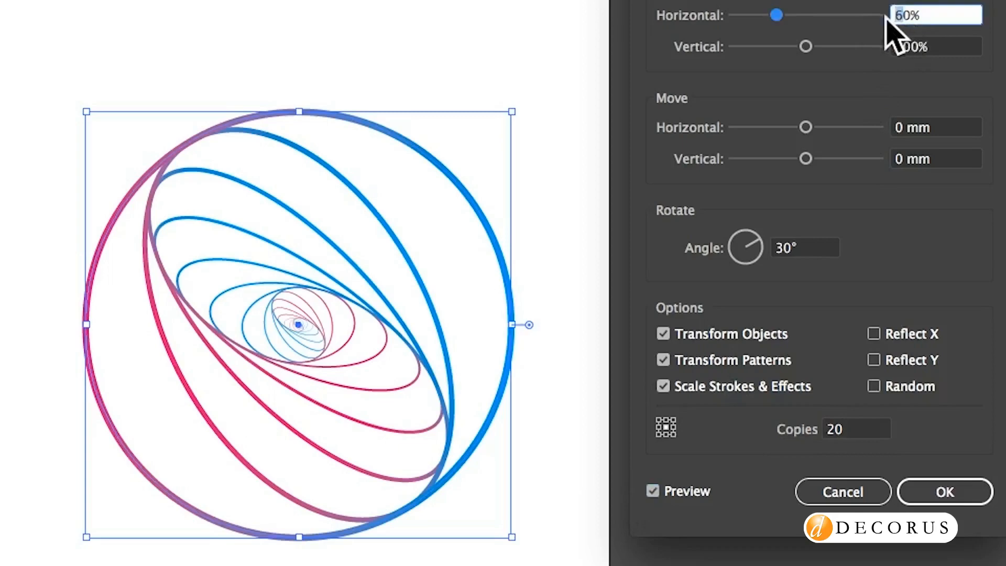
type("7")
left_click(652, 491)
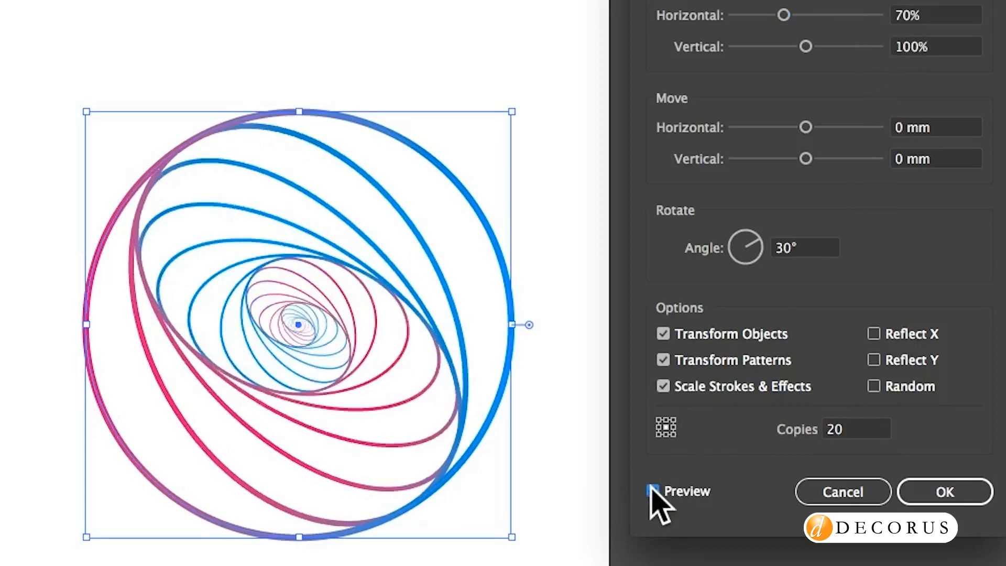
left_click(961, 491)
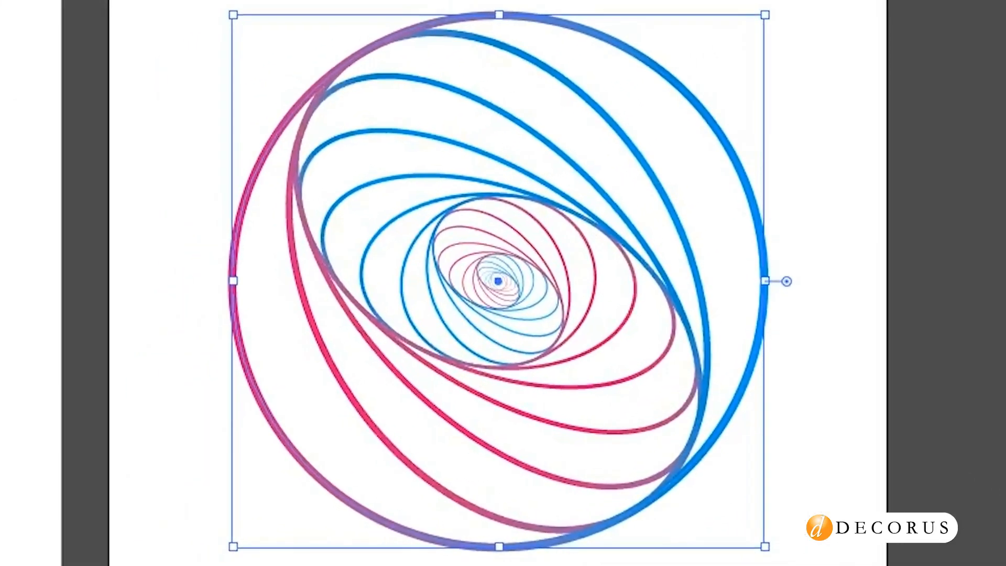
key("ctrl+shift+a")
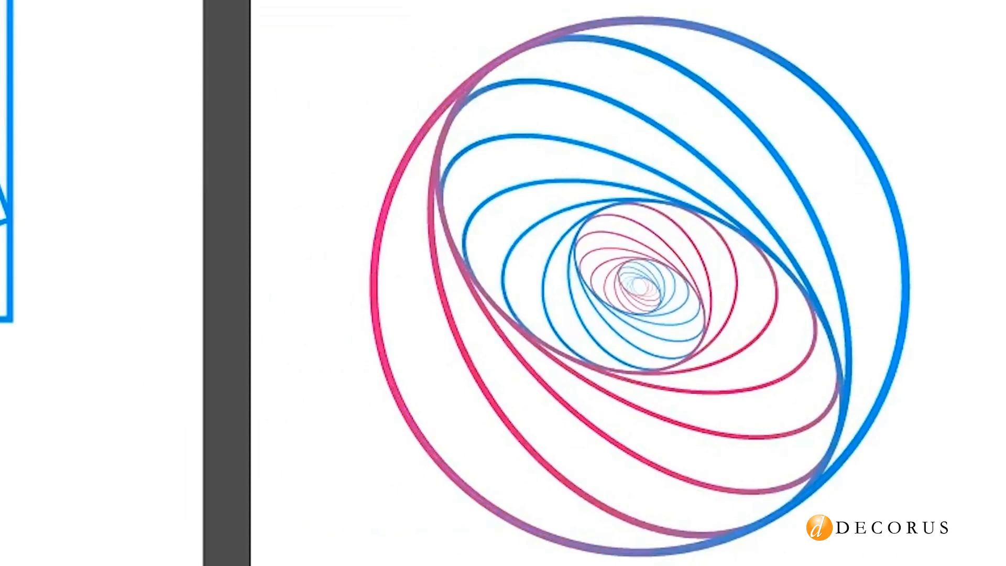